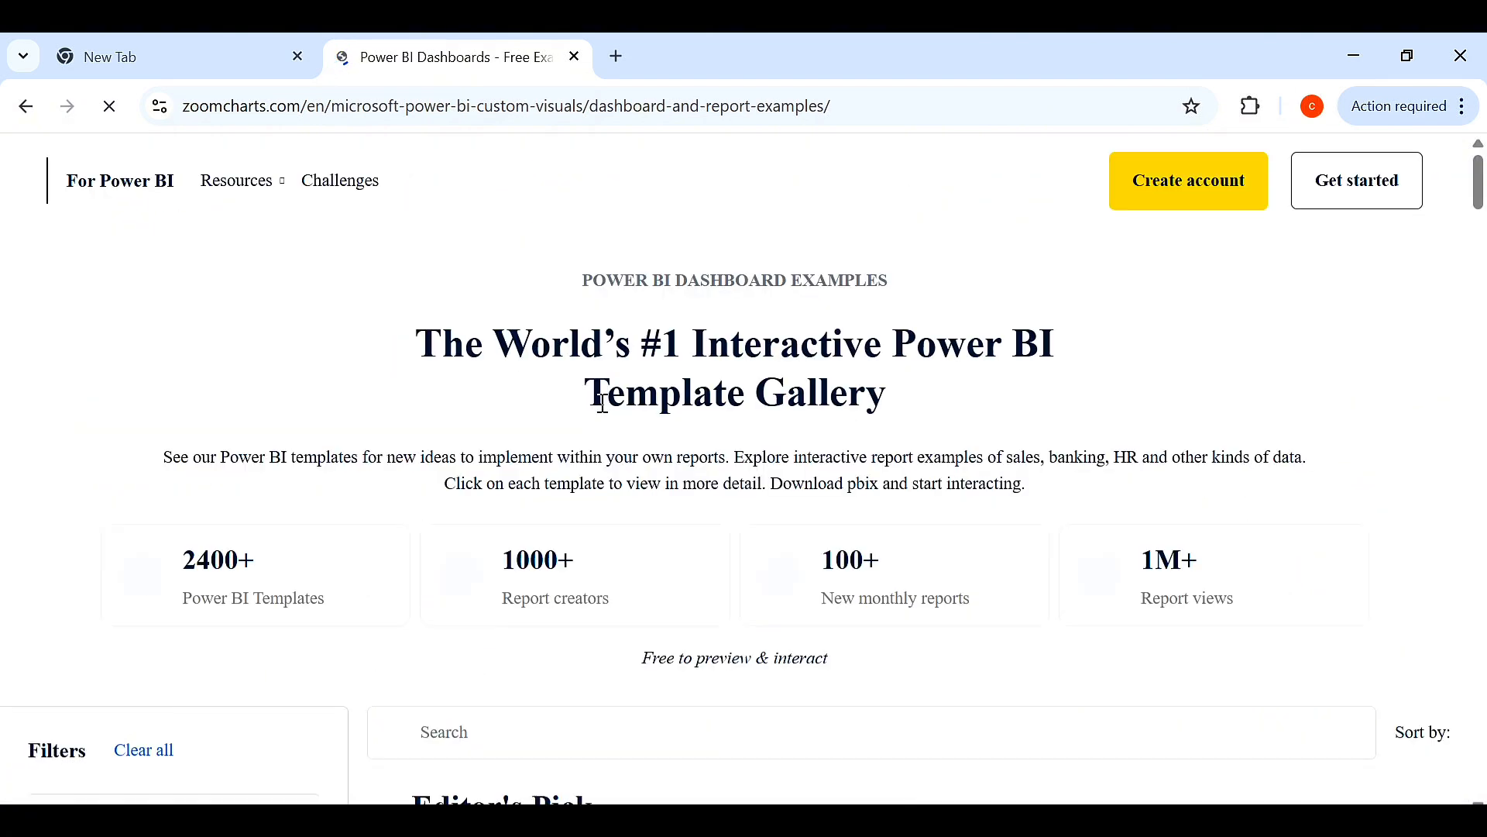
Scroll the ZoomCharts Power BI template gallery and reject all cookies.
scroll(608, 496, down, 5)
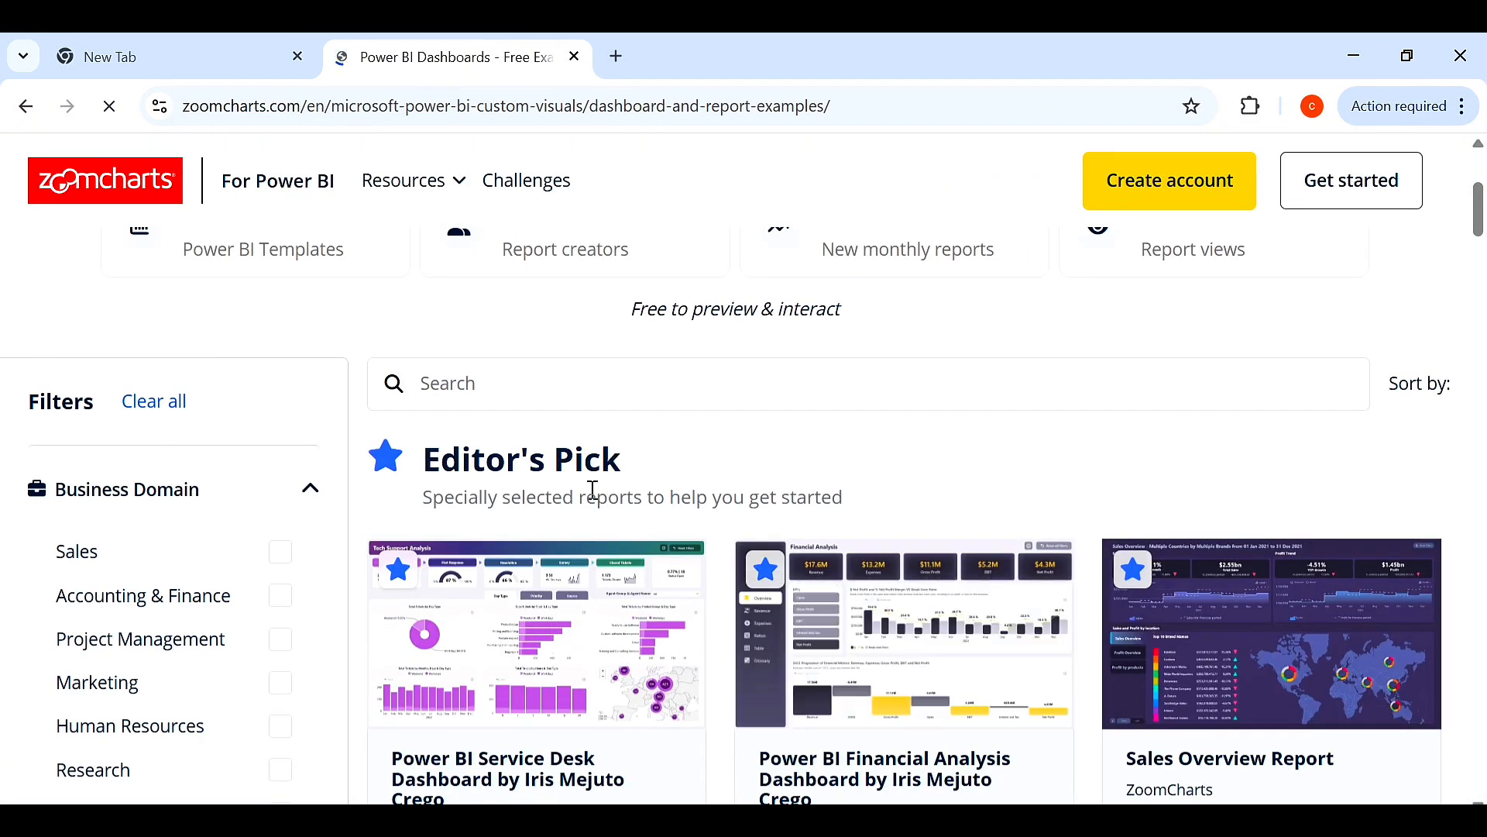
scroll(616, 659, up, 1)
scroll(1022, 496, down, 5)
scroll(1007, 527, up, 3)
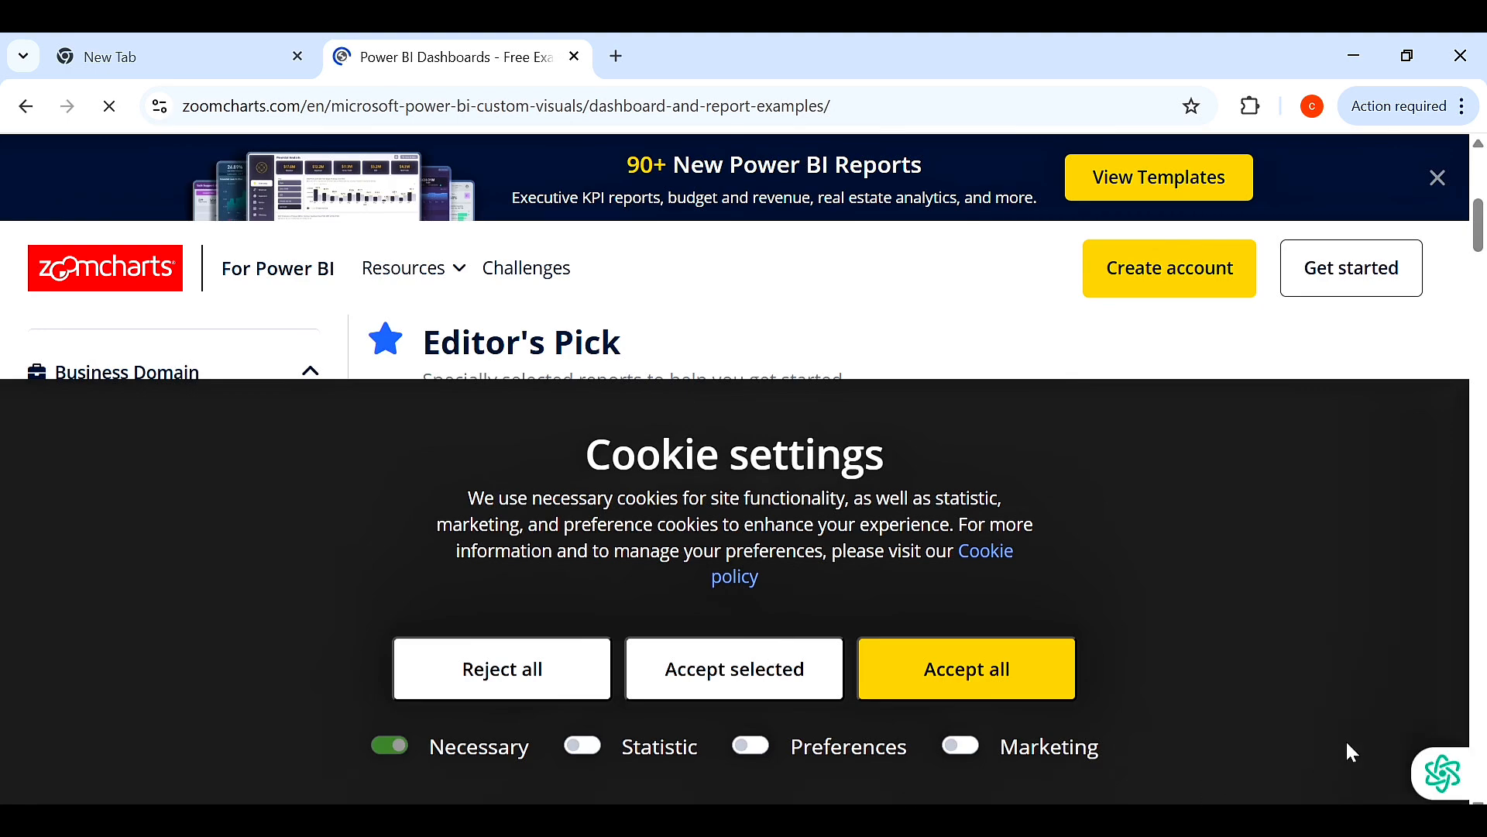
click(583, 673)
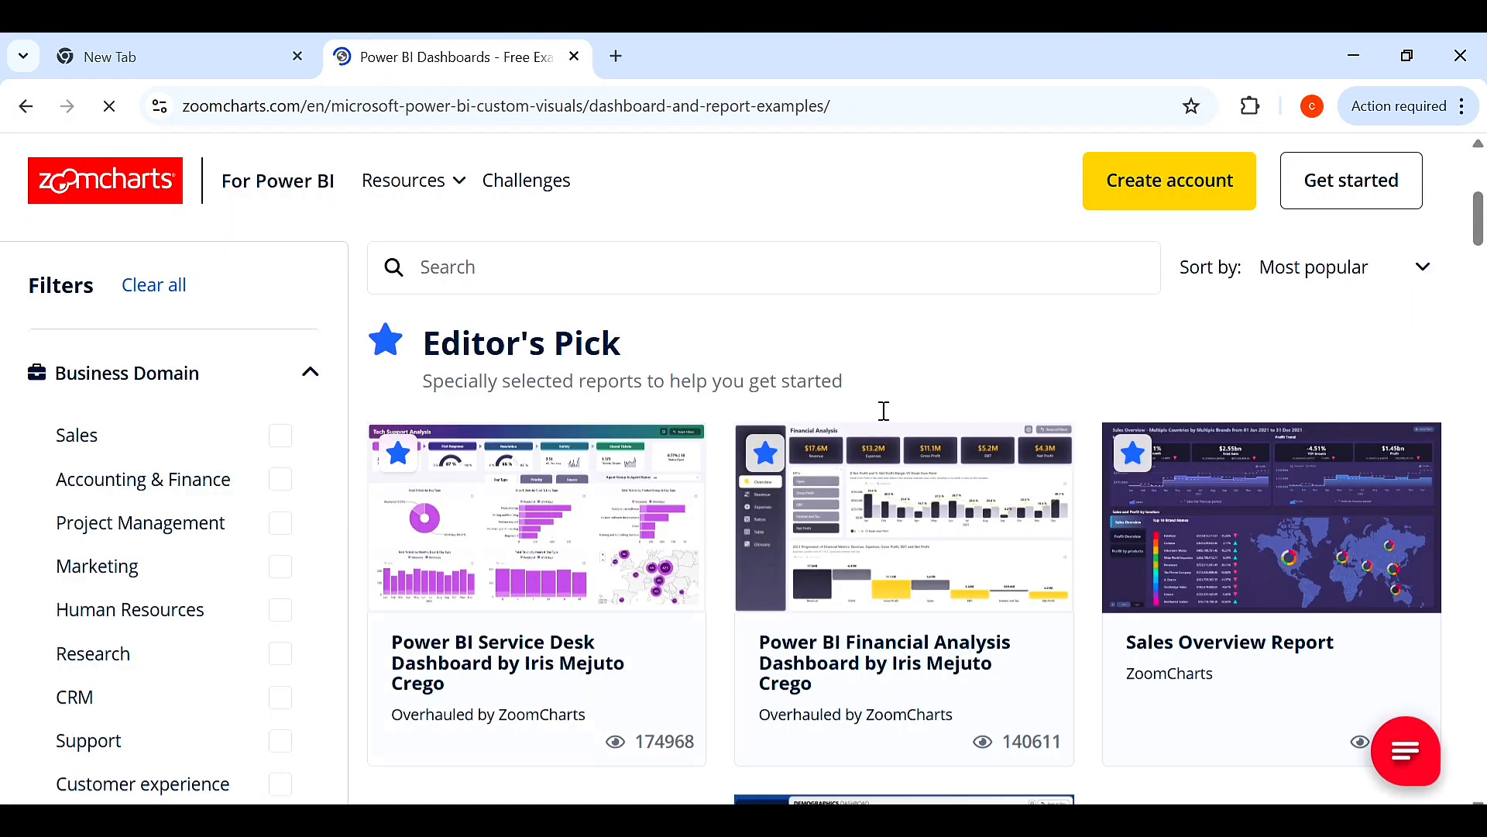
Browse the All Reports listing of Power BI dashboard examples.
scroll(884, 411, down, 10)
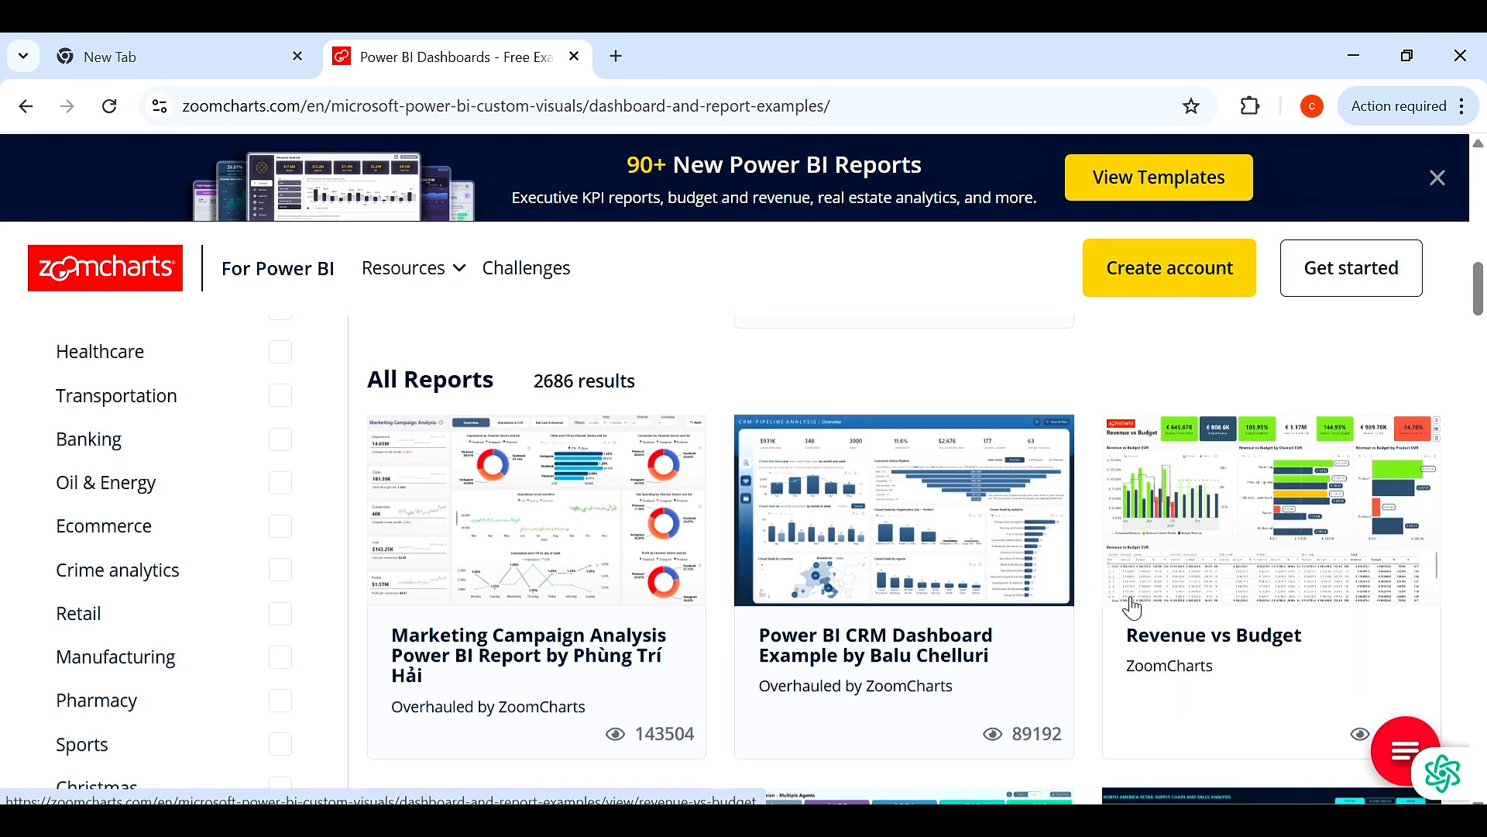
scroll(1133, 620, down, 6)
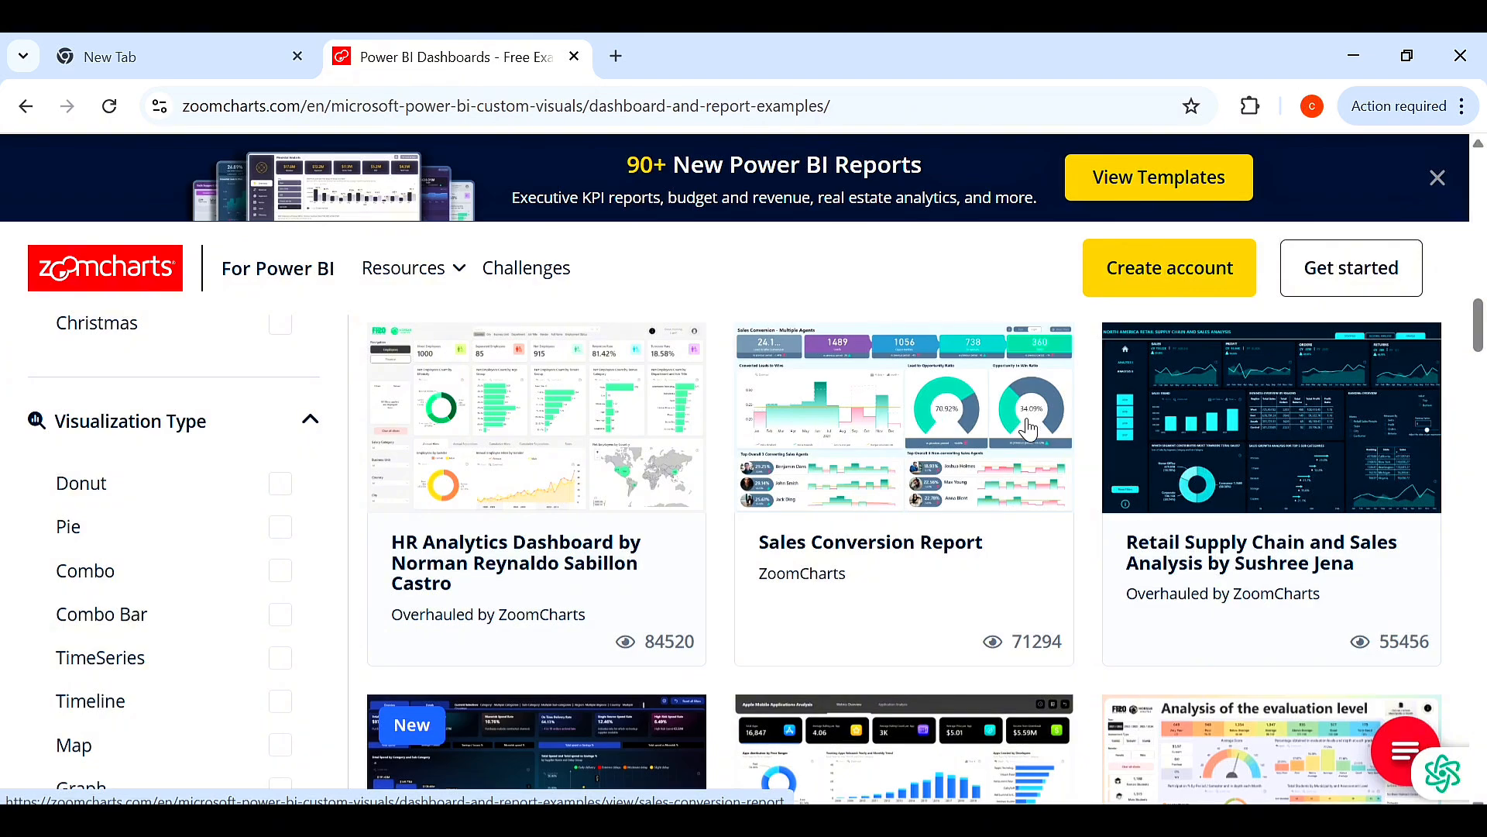
scroll(964, 464, down, 5)
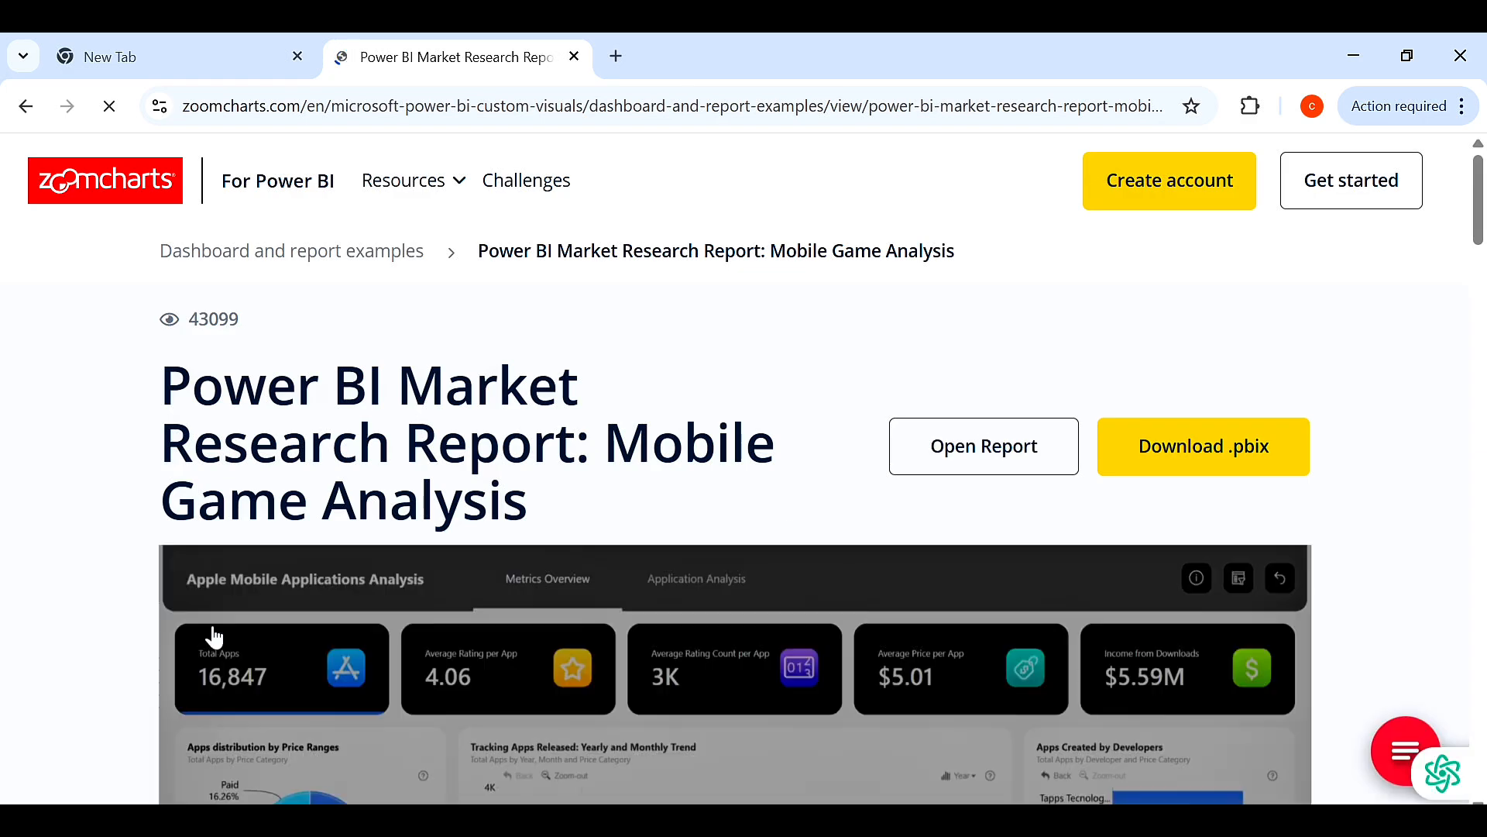
Zoom out on the Mobile Game Analysis report page to view its whole dashboard, and close the empty New Tab.
scroll(31, 596, down, 5)
key(ctrl+minus)
key(ctrl+minus)
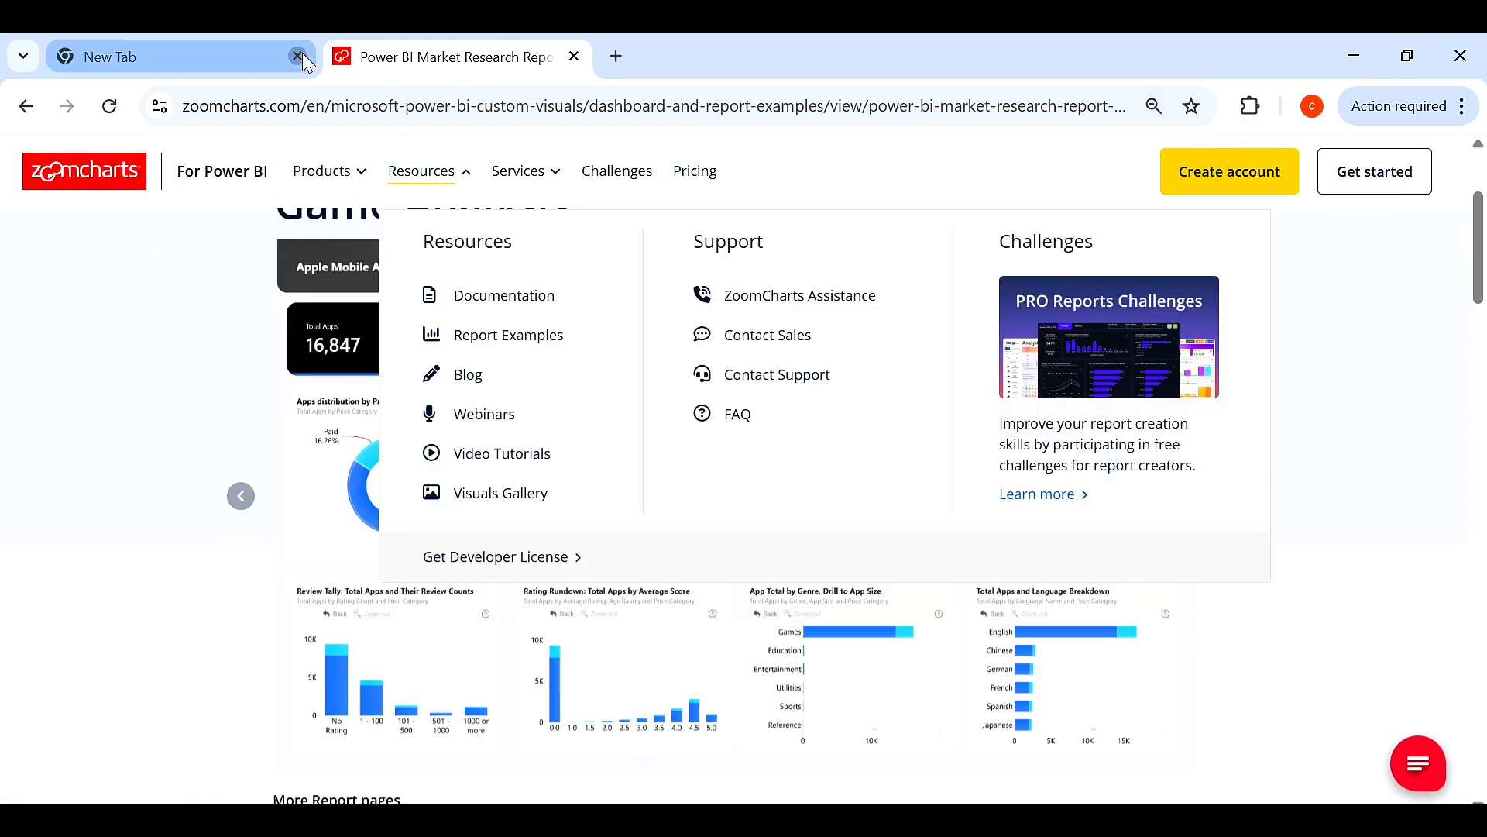
click(297, 56)
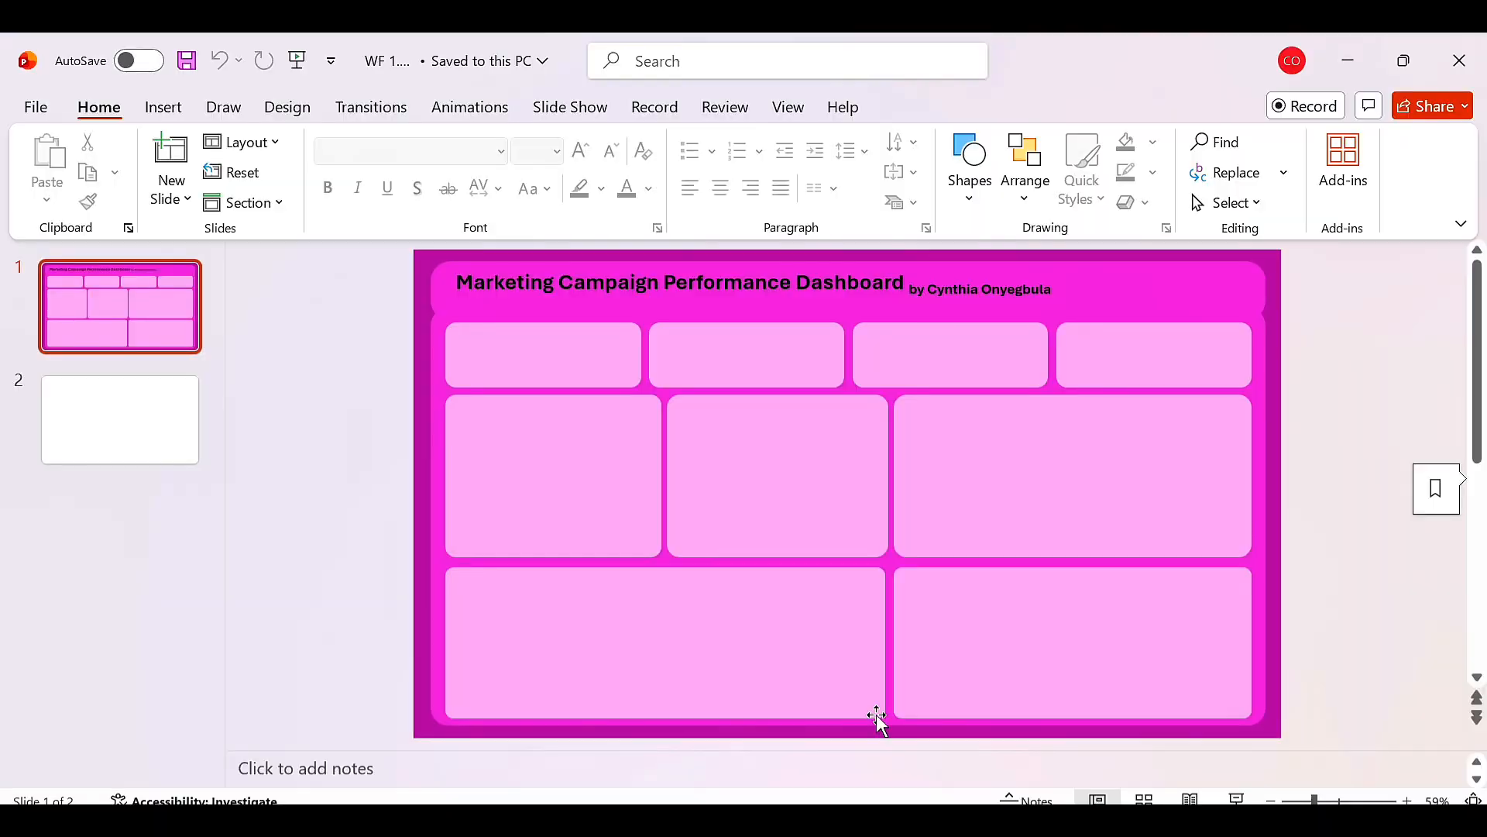
Select blank slide 2 in the presentation and compare it with the reference dashboard in the browser.
click(90, 419)
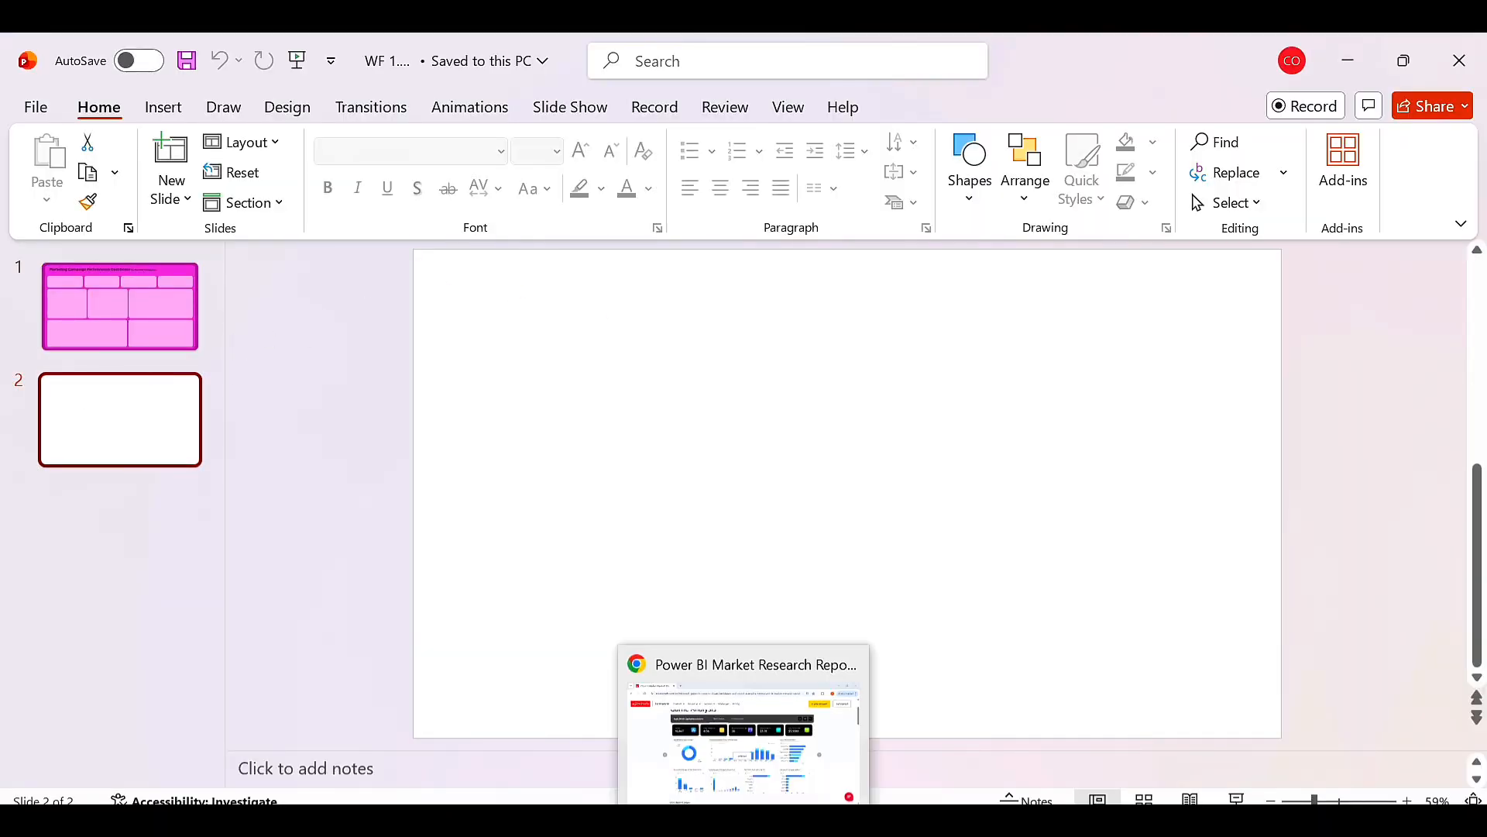
click(744, 821)
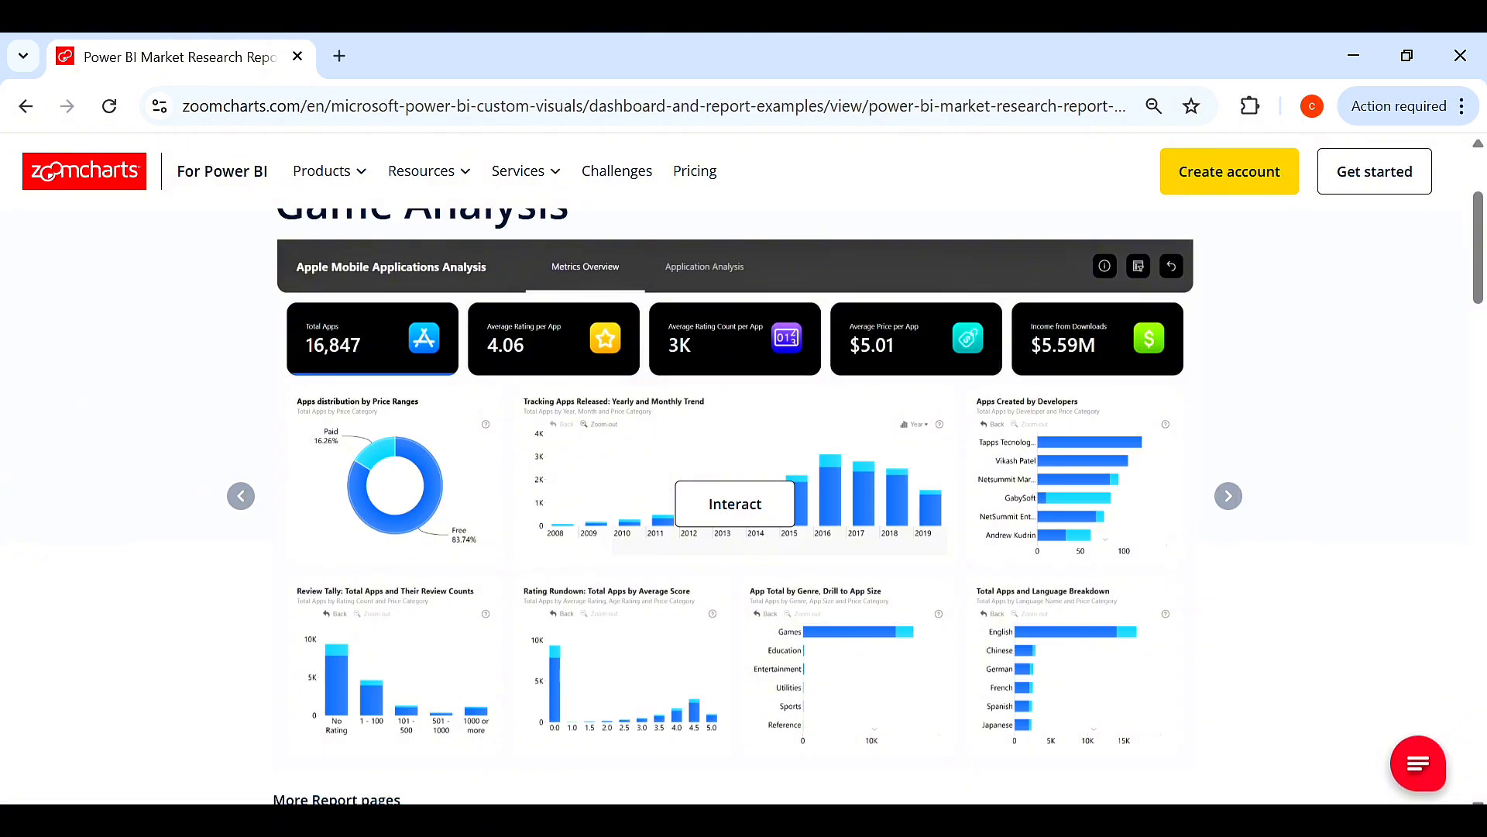
click(999, 821)
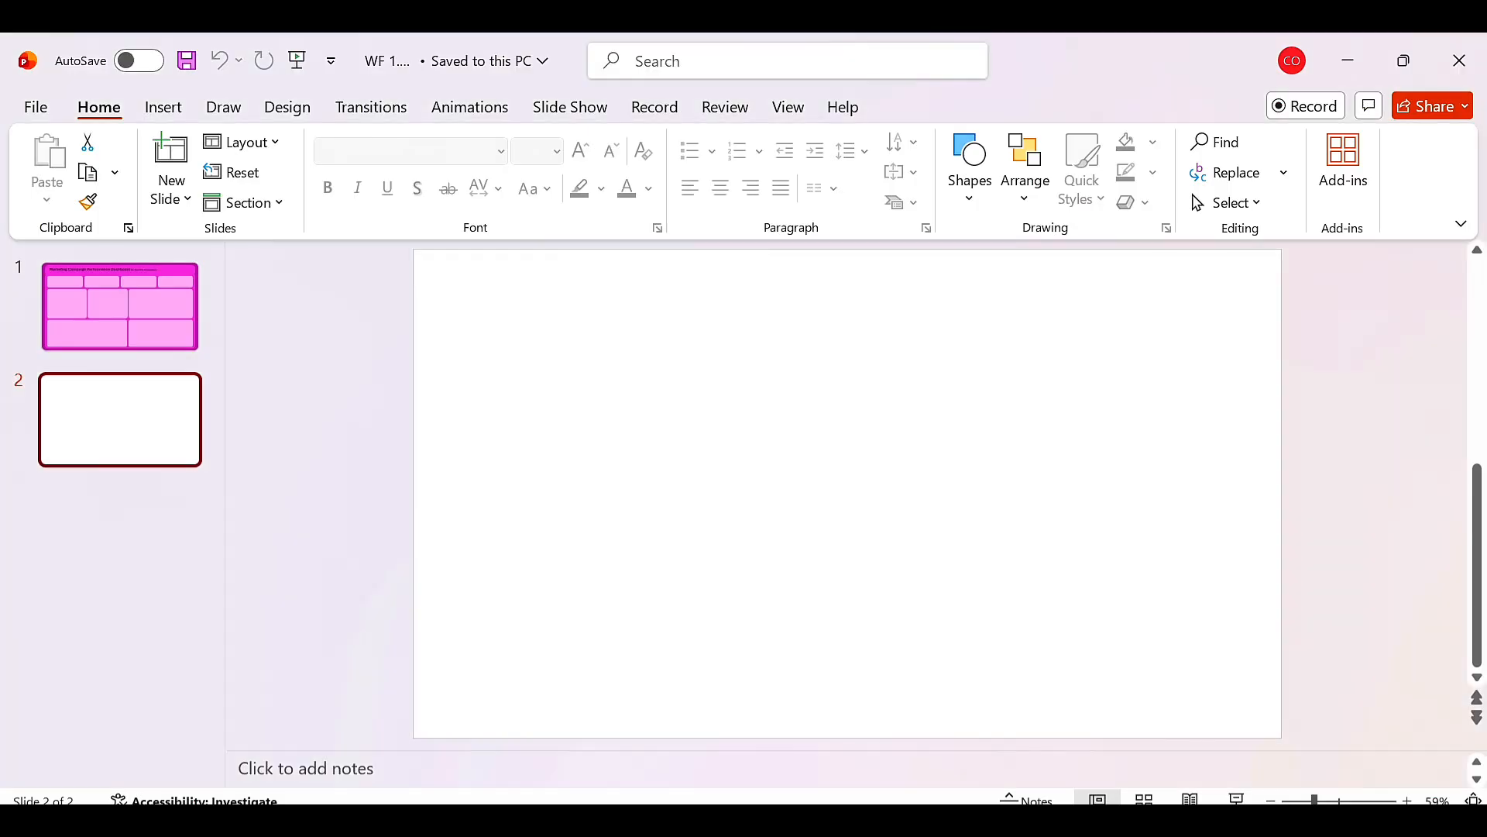
click(999, 822)
click(1000, 822)
Draw a rectangle covering the entire slide, 7.5" by 13.33".
click(162, 107)
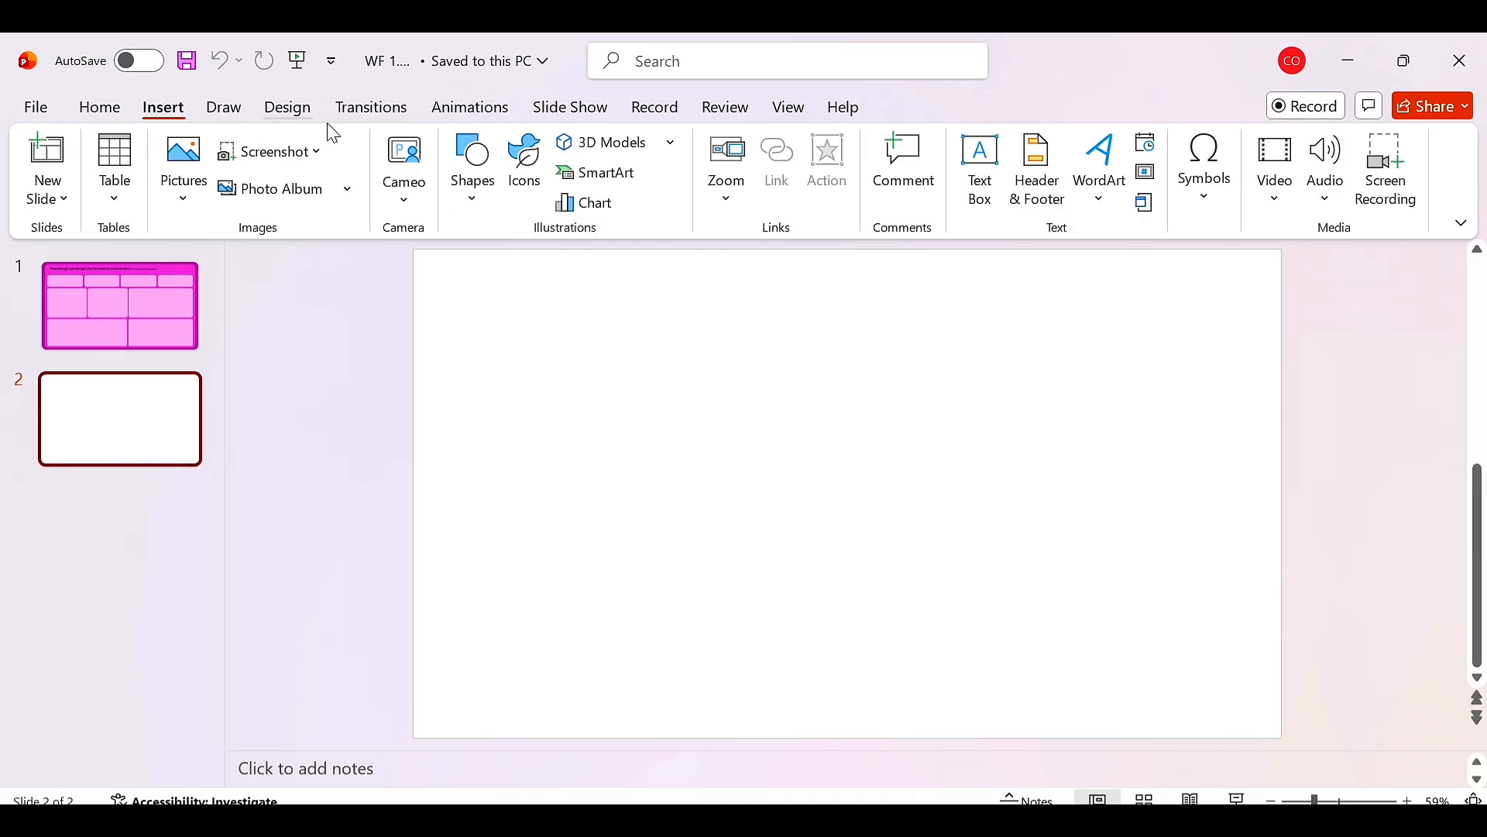
click(484, 195)
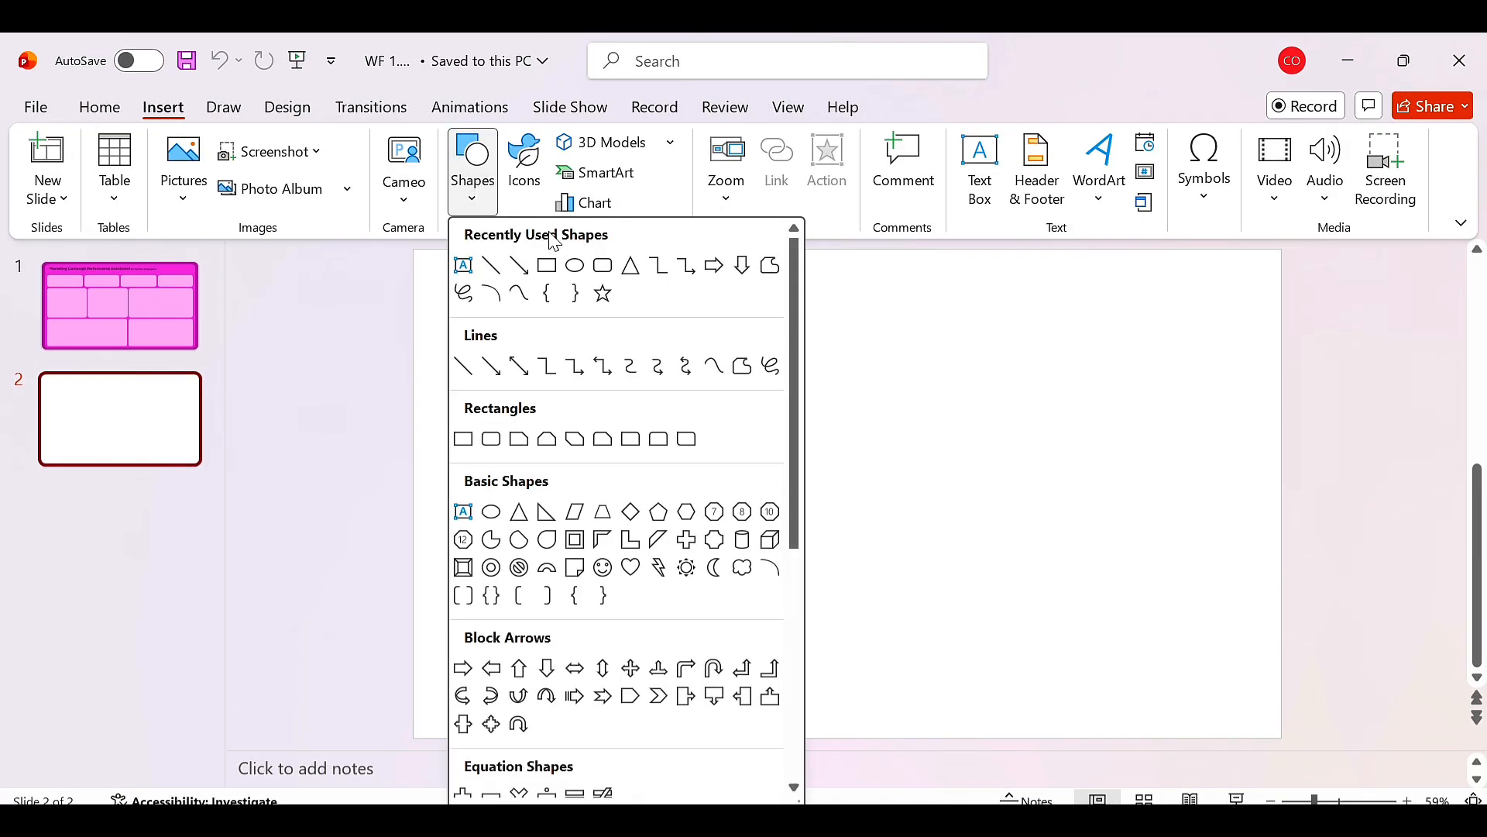
click(547, 271)
drag(416, 253, 1285, 741)
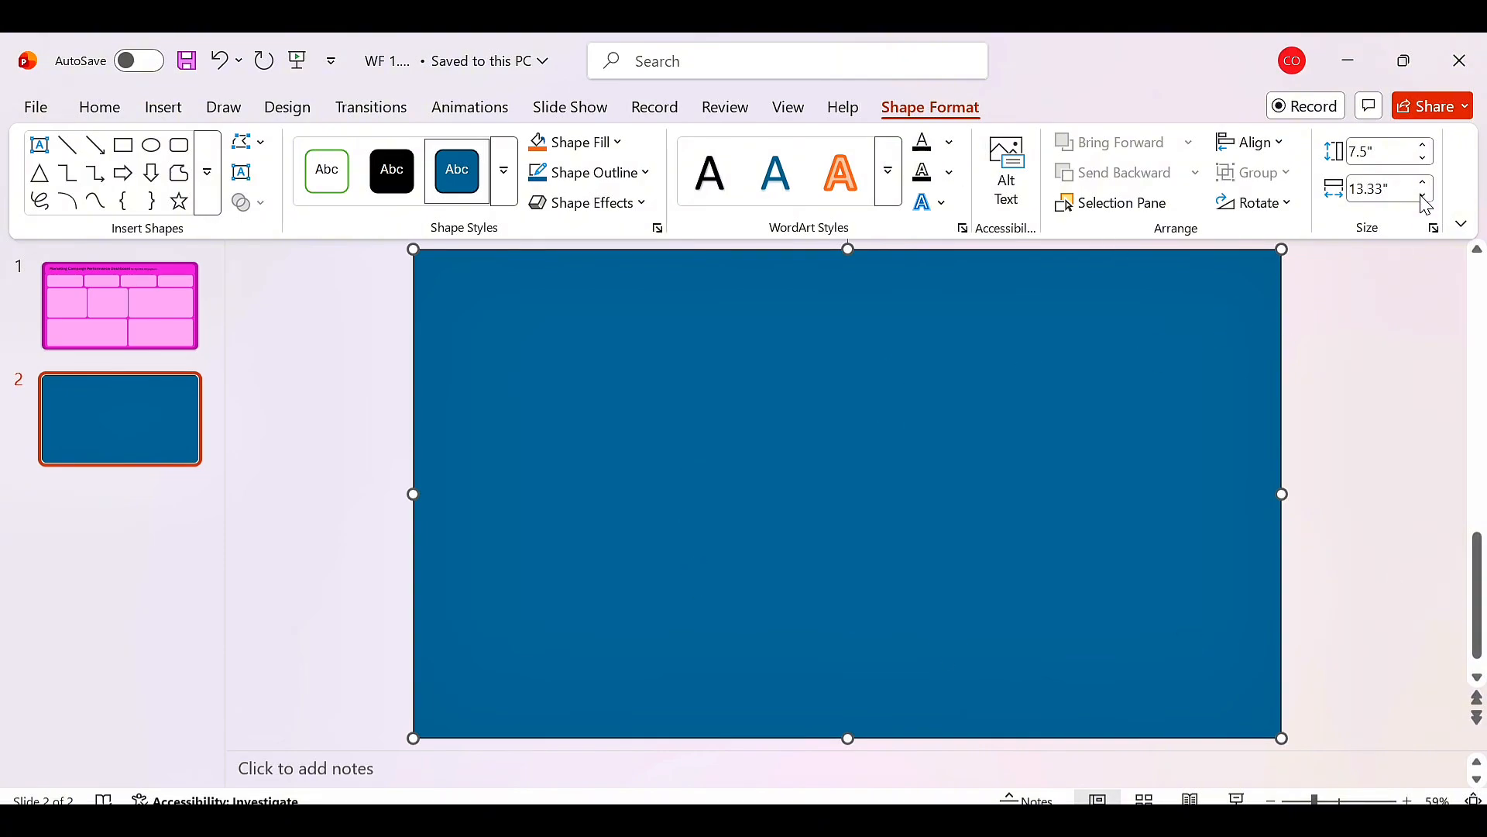
Set the full-slide rectangle's solid fill to a light grey colour.
click(1434, 228)
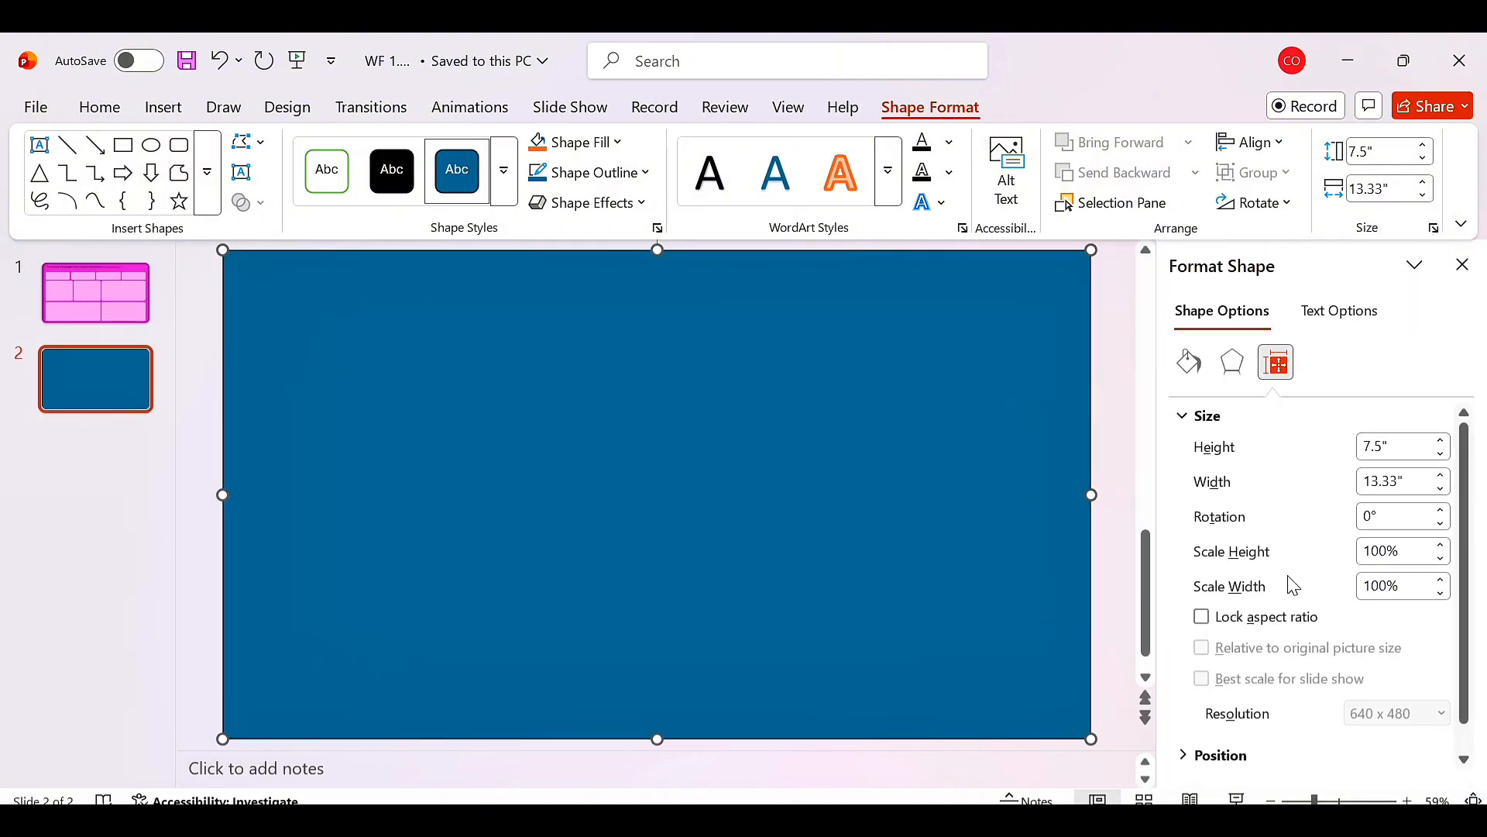
click(1189, 362)
click(1266, 418)
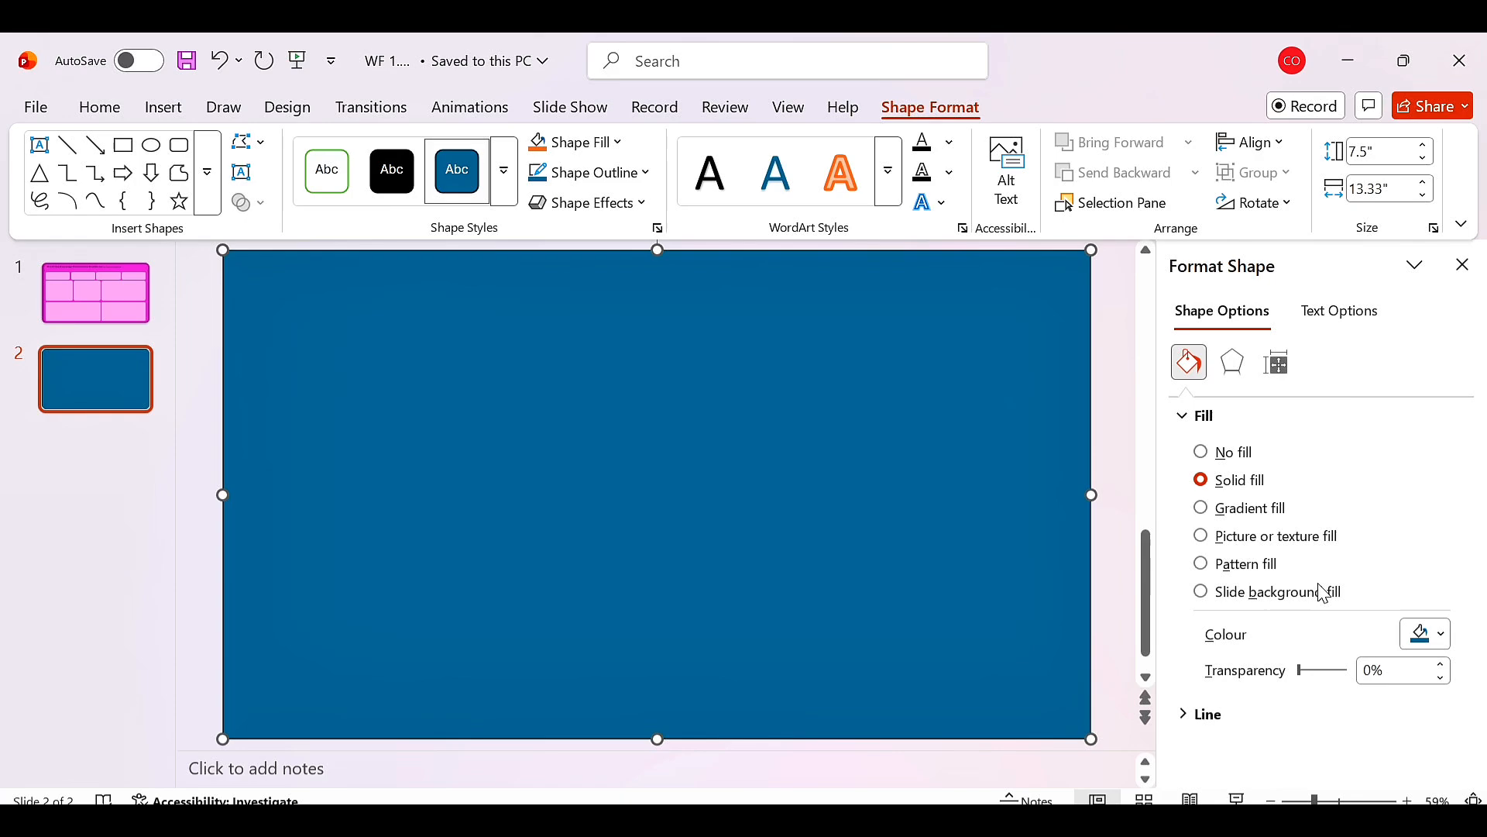
click(1445, 635)
click(1176, 317)
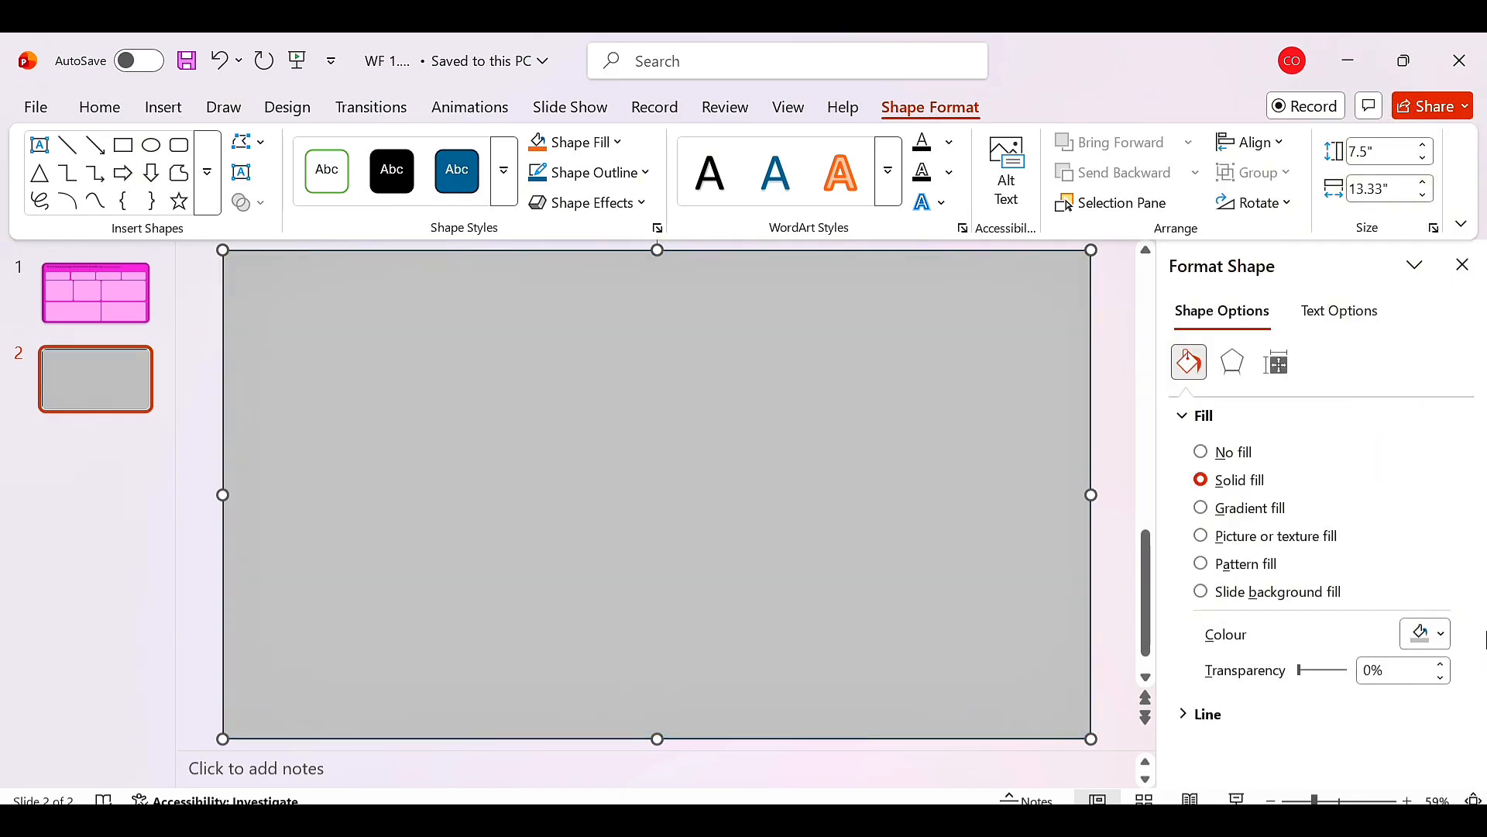
click(1442, 634)
click(1177, 298)
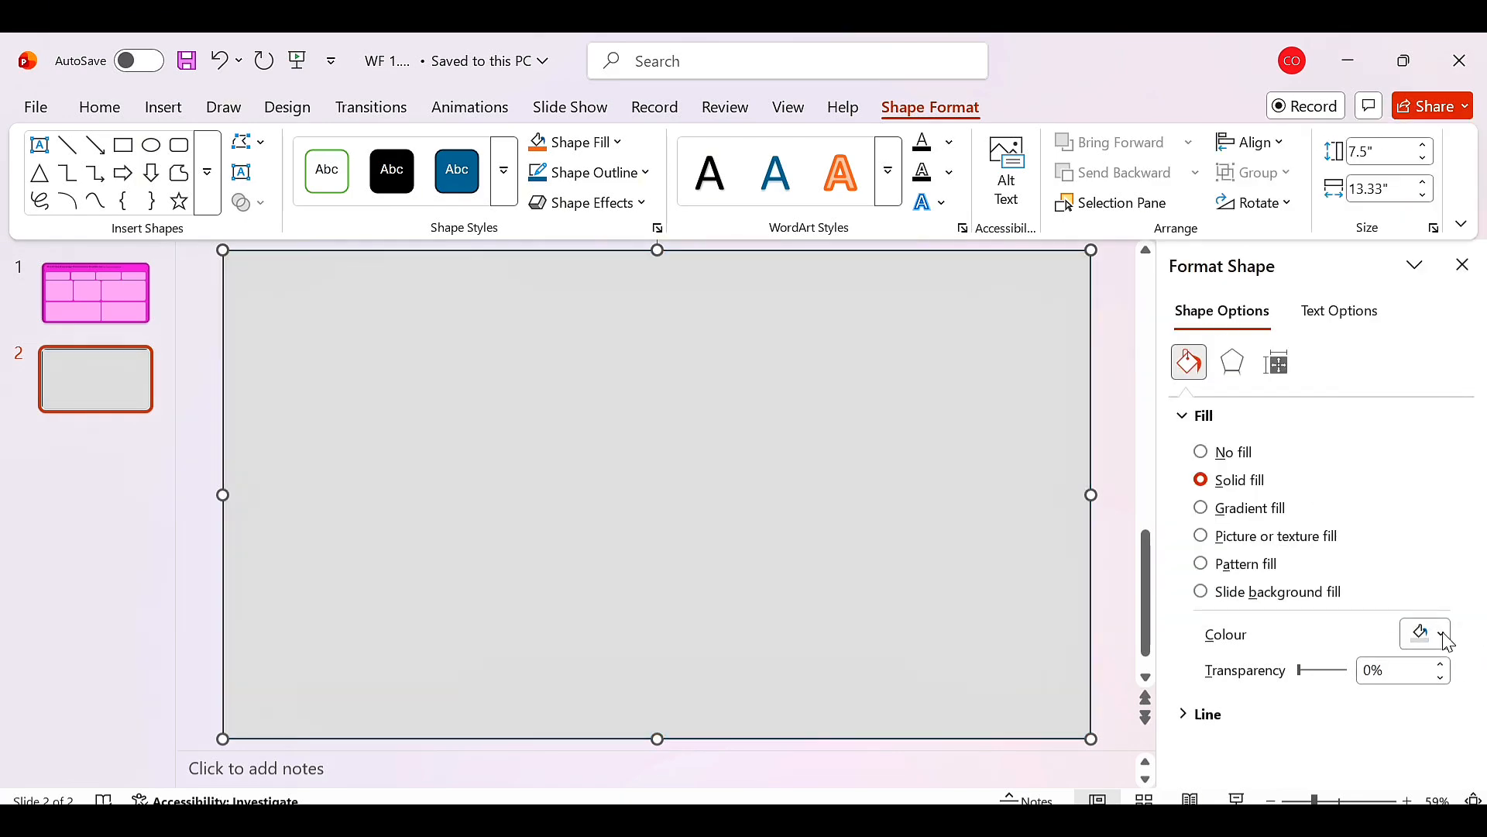
Remove the outline from the grey background rectangle by setting its line to No line.
click(174, 658)
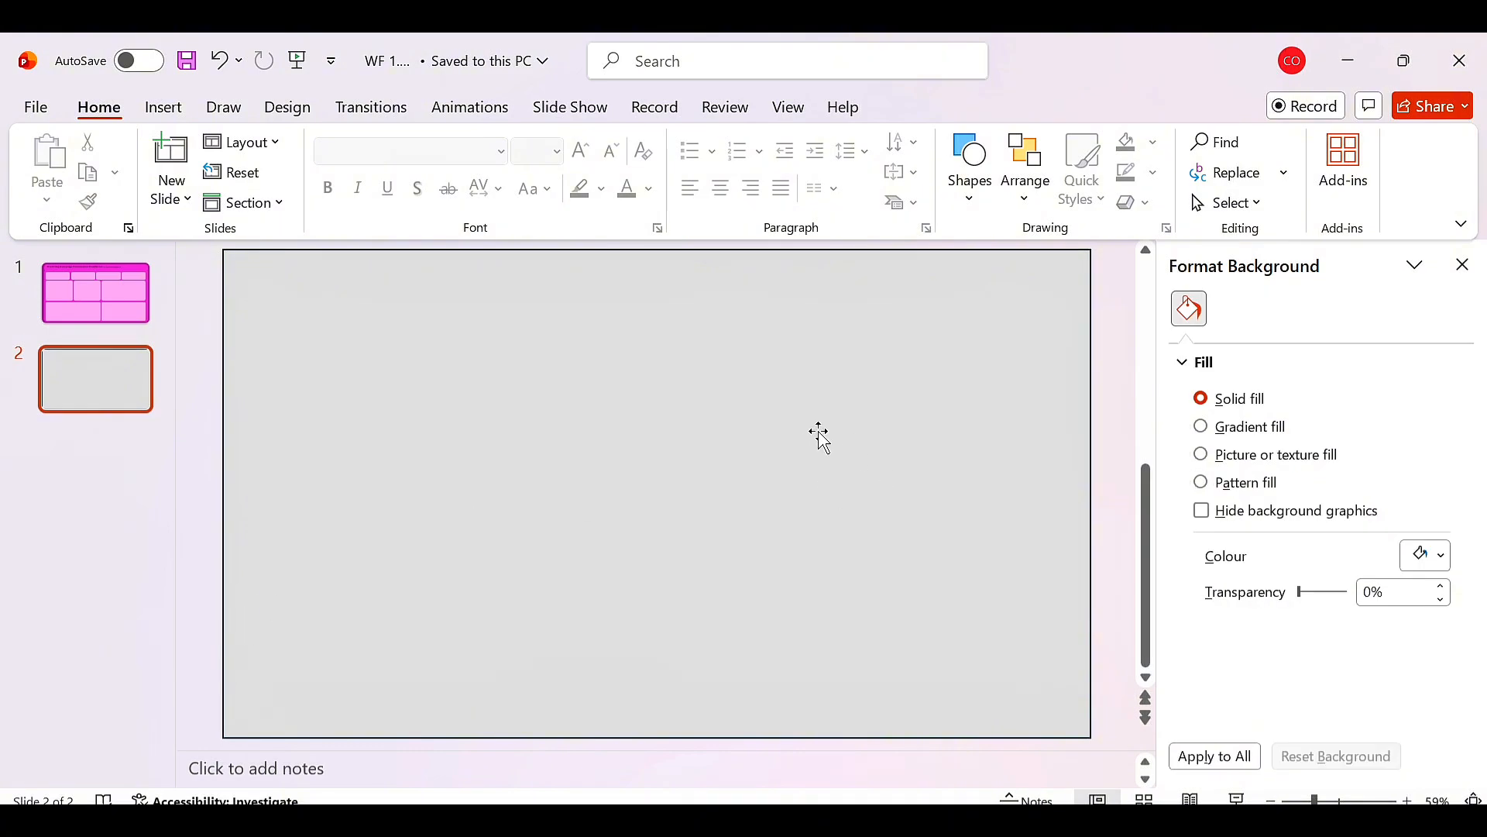
click(953, 479)
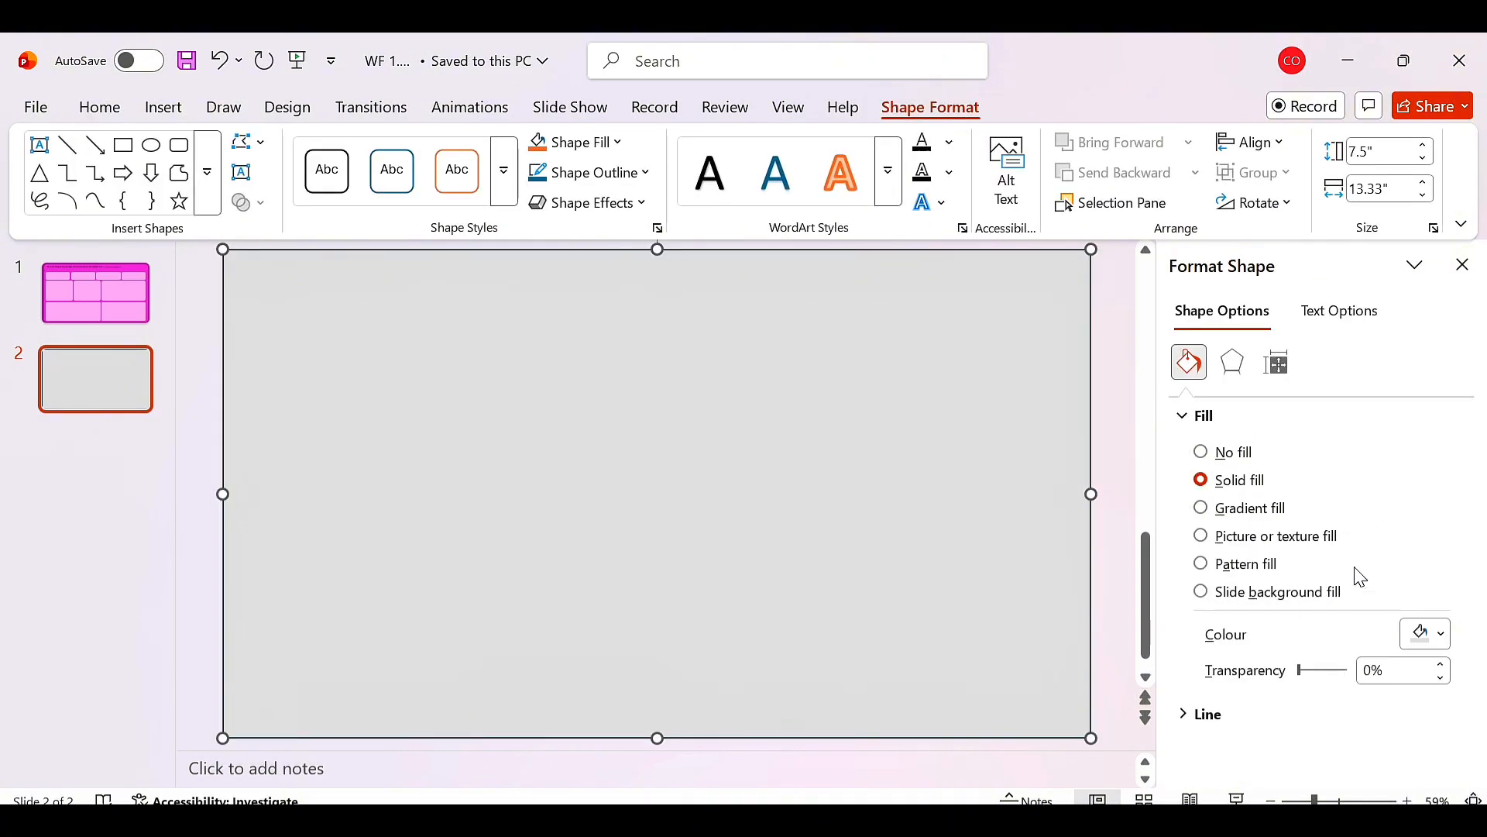
click(1208, 714)
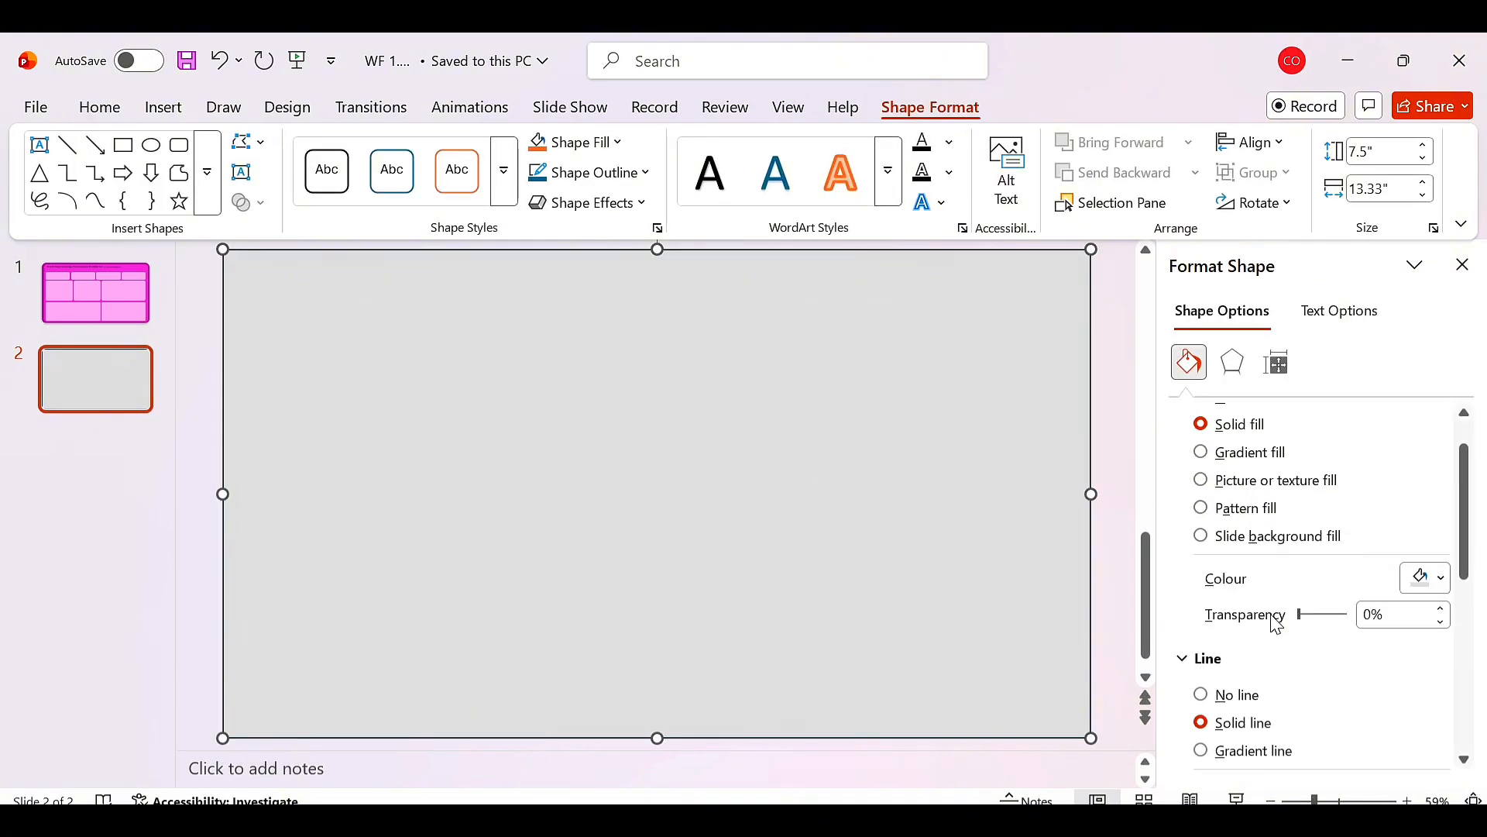
click(1201, 638)
key(Escape)
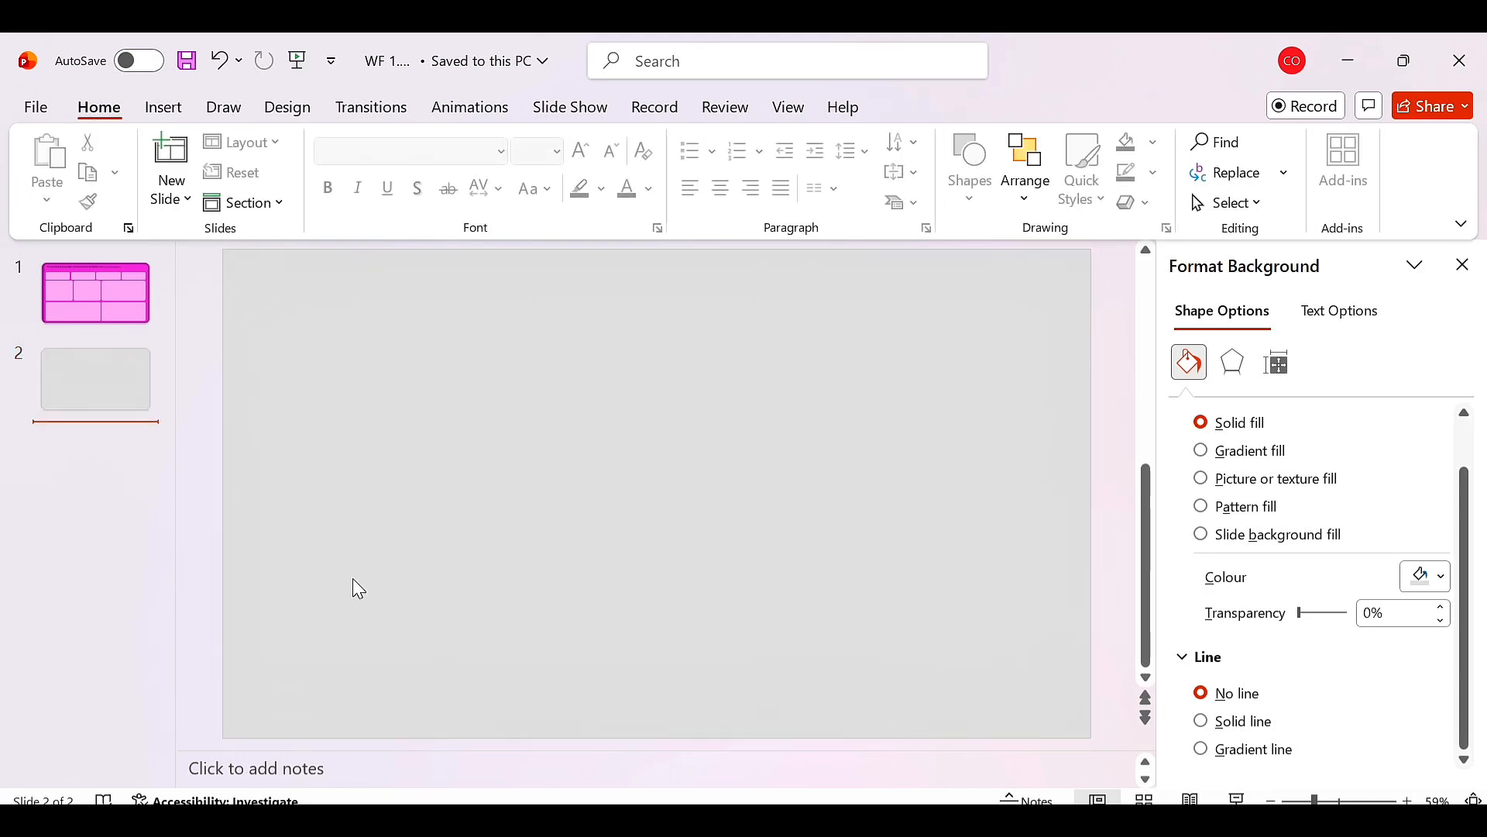
Draw a rounded rectangle header bar across the top of the slide, about 0.85" high and 13.33" wide.
click(163, 106)
click(338, 325)
click(494, 180)
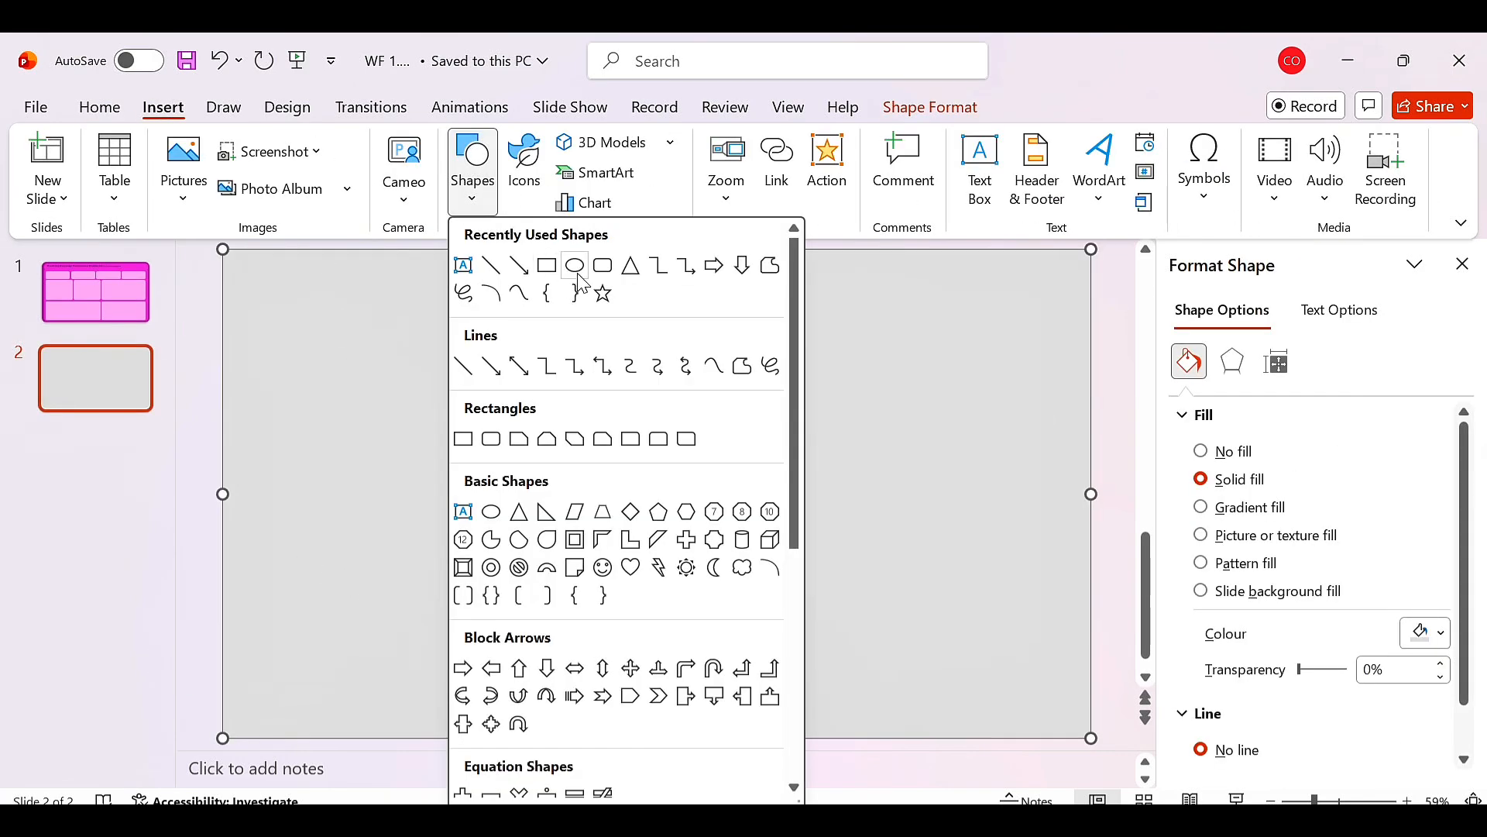
click(605, 267)
drag(226, 255, 1096, 310)
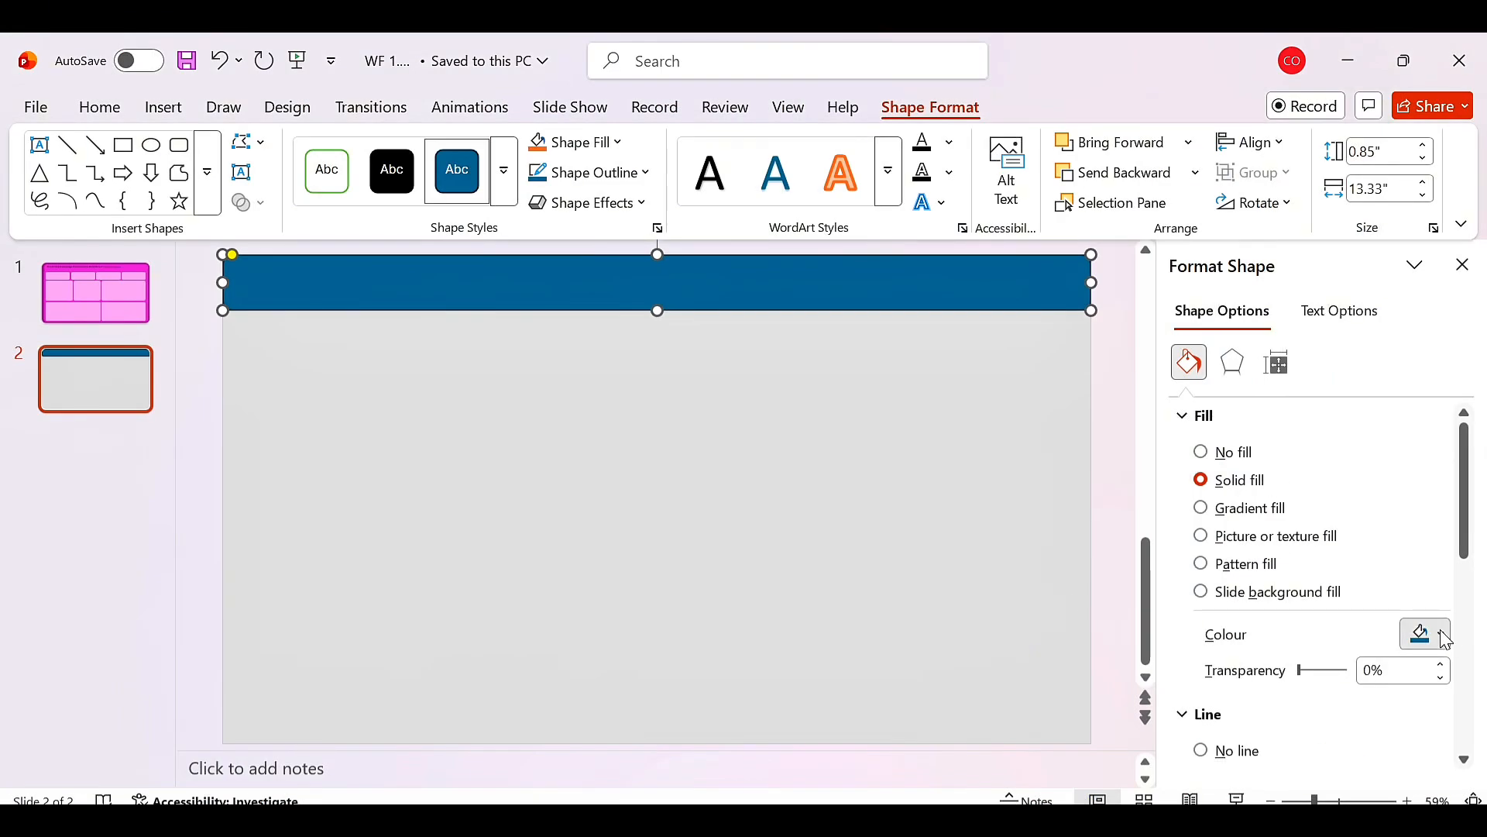
Set the header bar's fill colour to dark green.
click(1432, 634)
click(1273, 218)
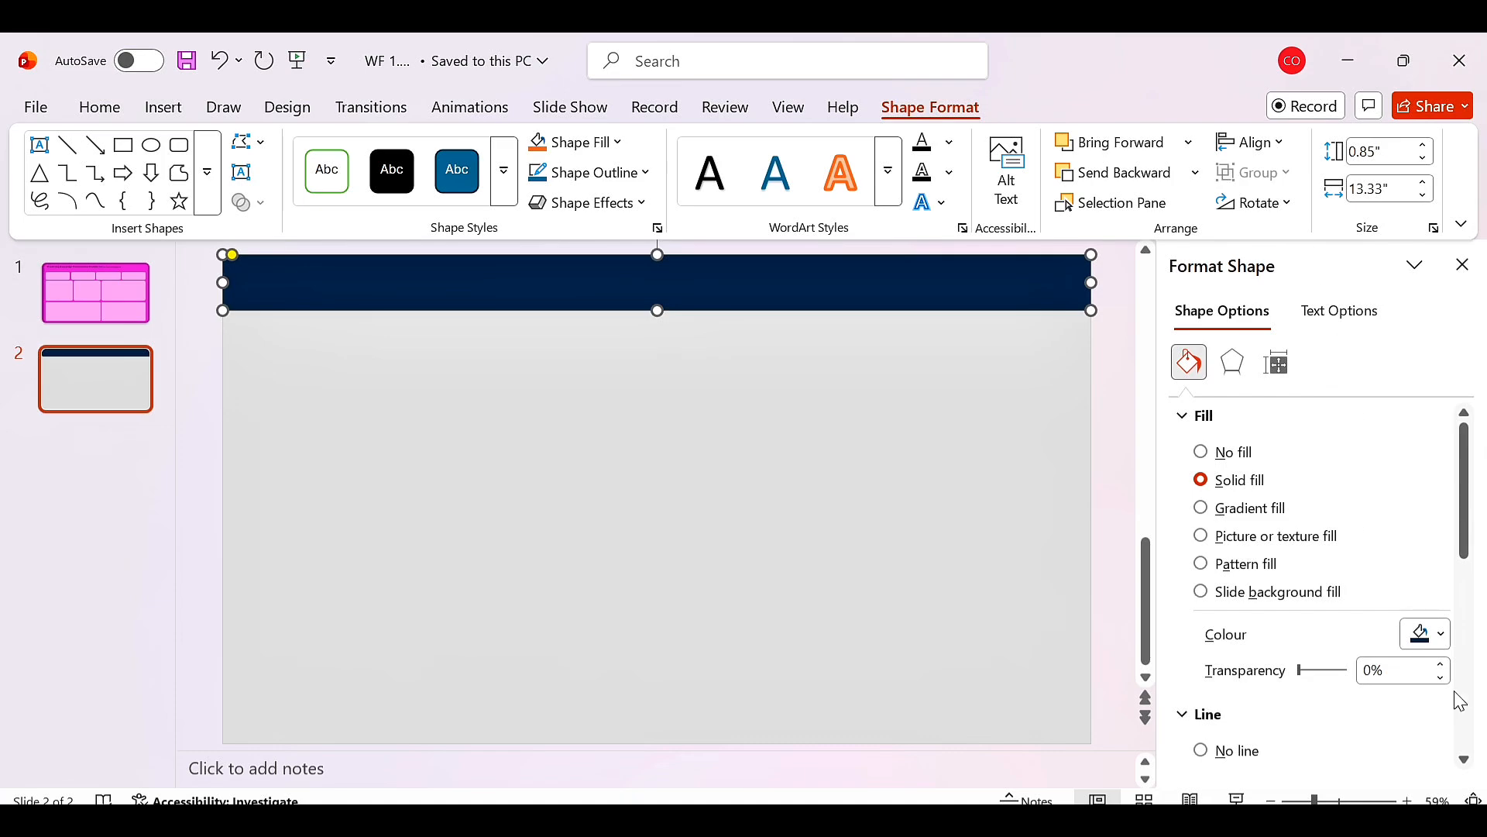
click(1432, 634)
click(1370, 371)
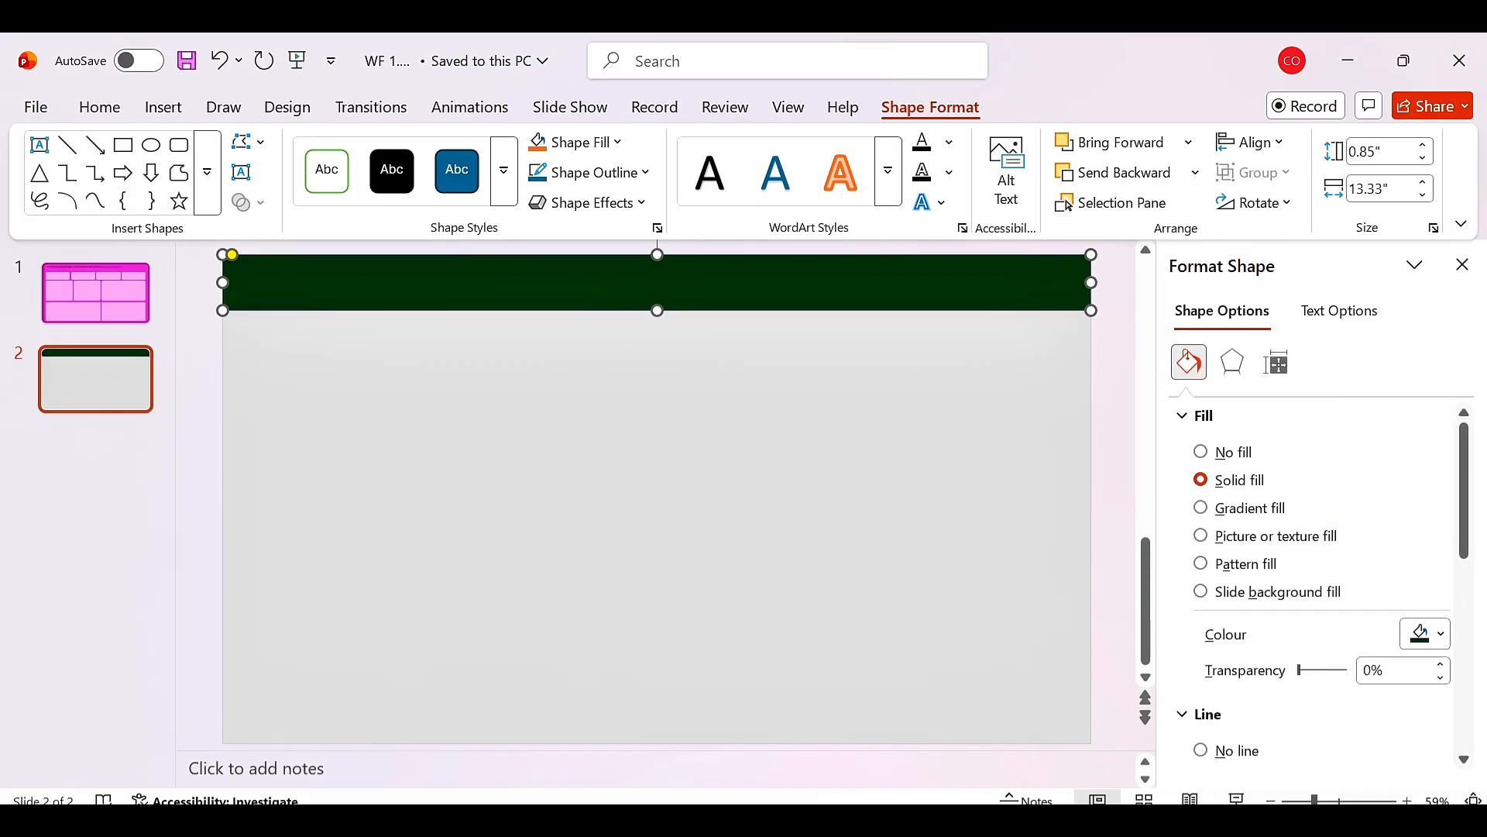
click(773, 626)
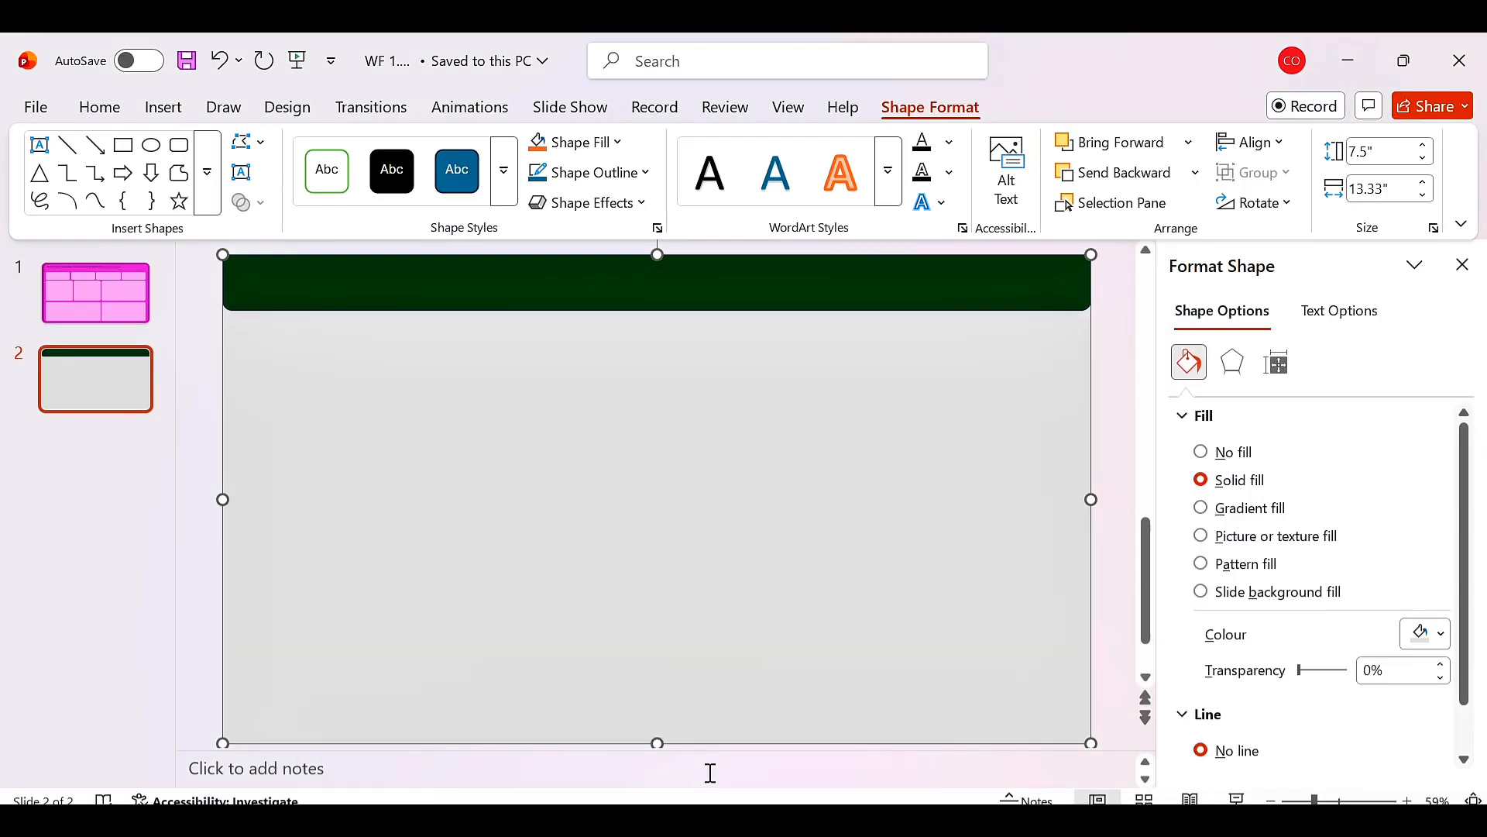
Draw a small rounded rectangle card about 0.94" by 2.08" below the header at the slide's left edge.
click(166, 110)
click(471, 186)
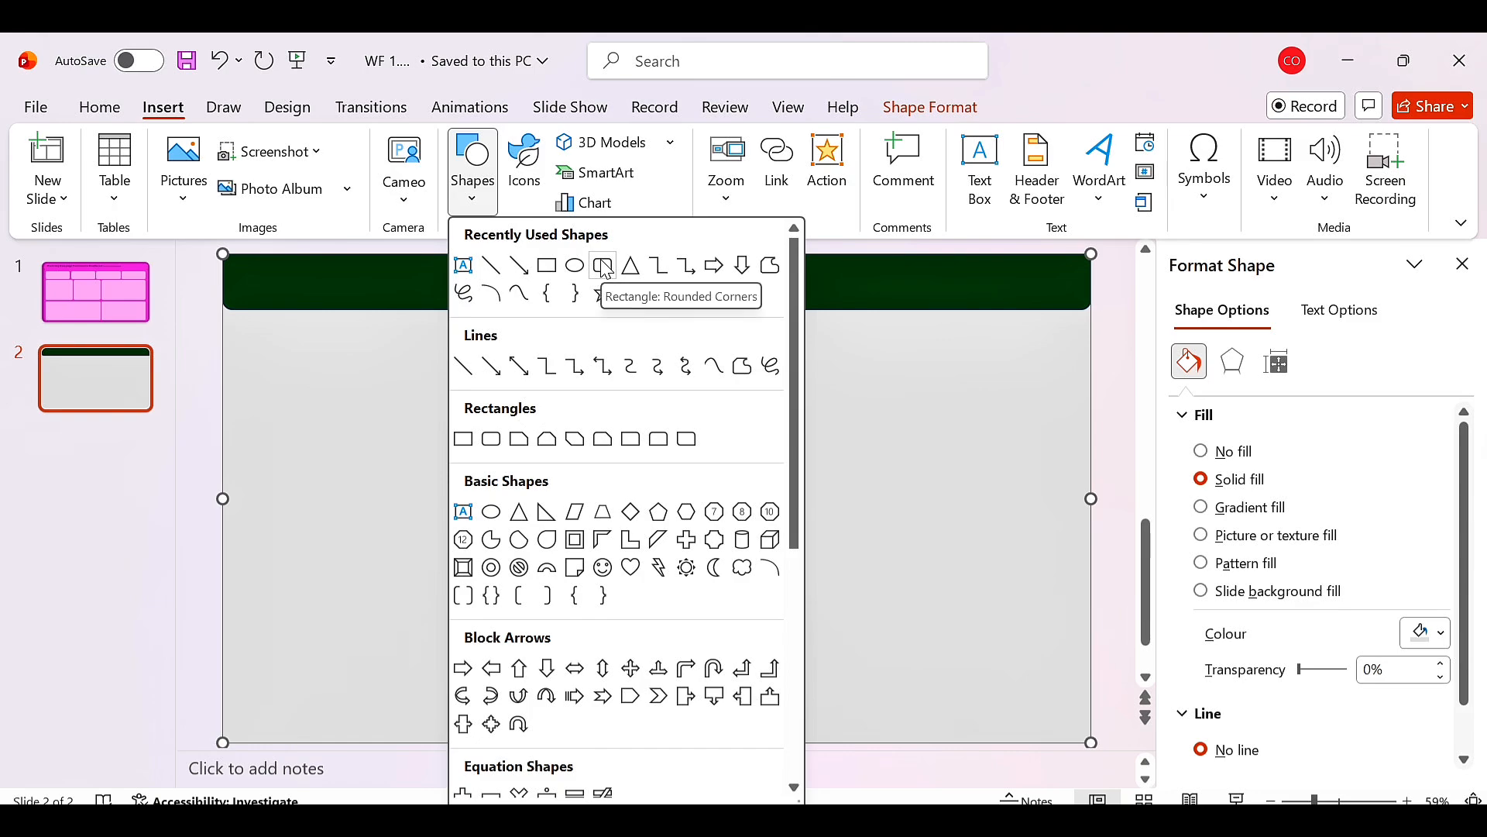
click(601, 263)
drag(230, 324, 358, 380)
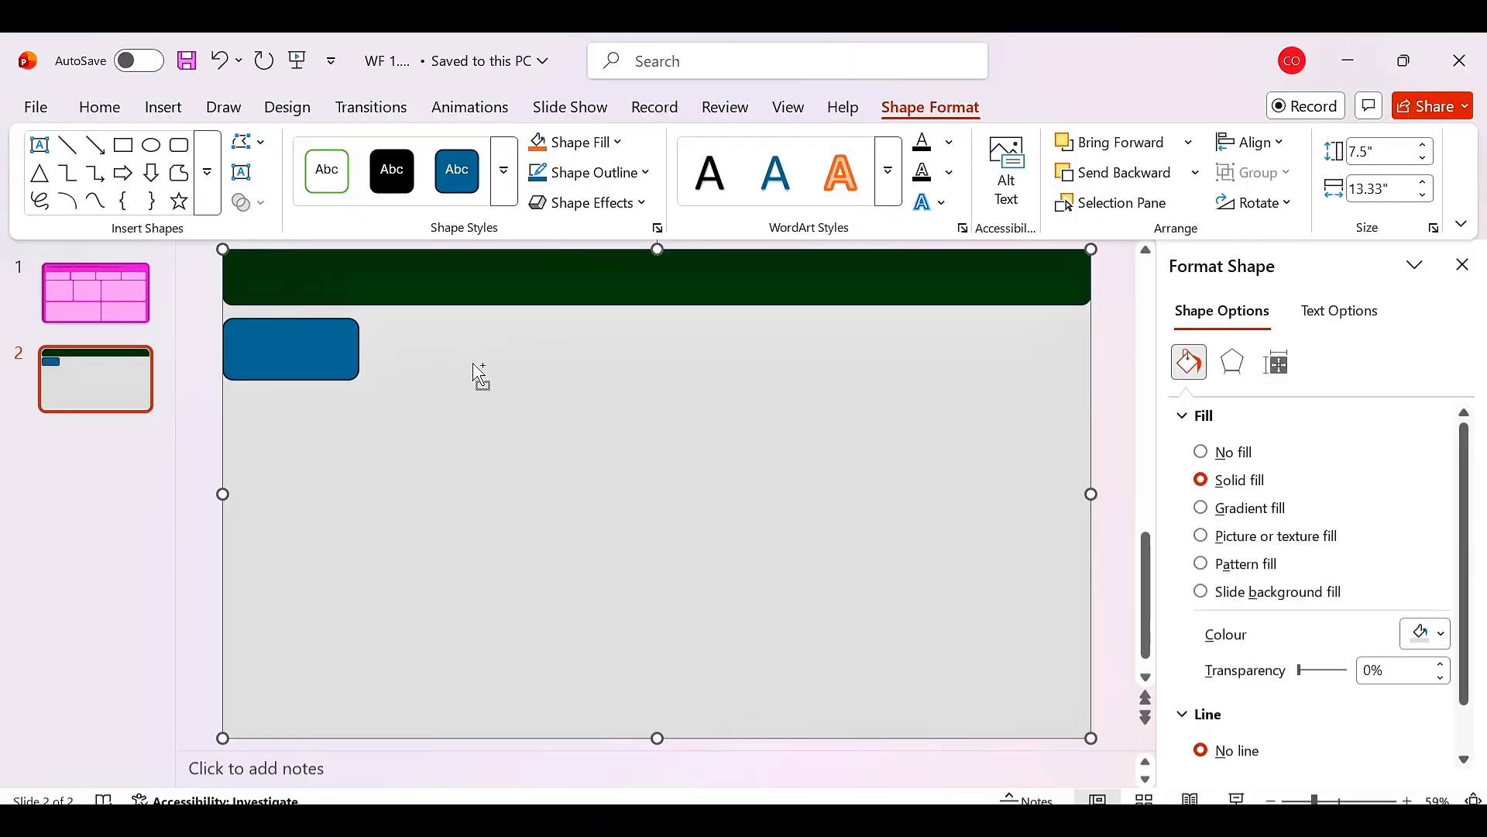
Duplicate the card four times and place the copies in a row beneath the header.
key(ctrl+v)
drag(328, 372, 670, 369)
drag(333, 372, 837, 356)
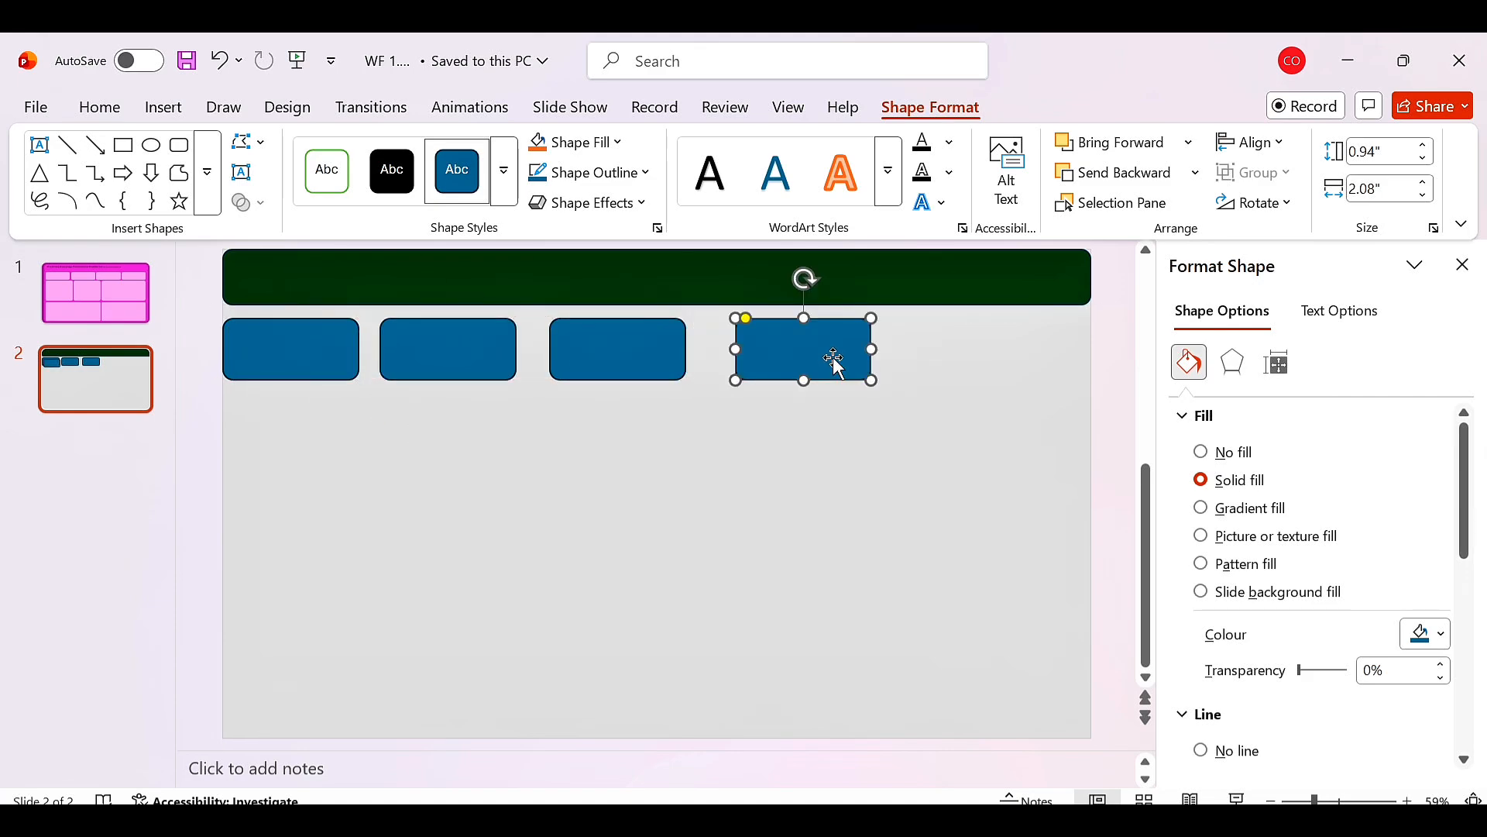
click(333, 358)
drag(332, 359, 1042, 347)
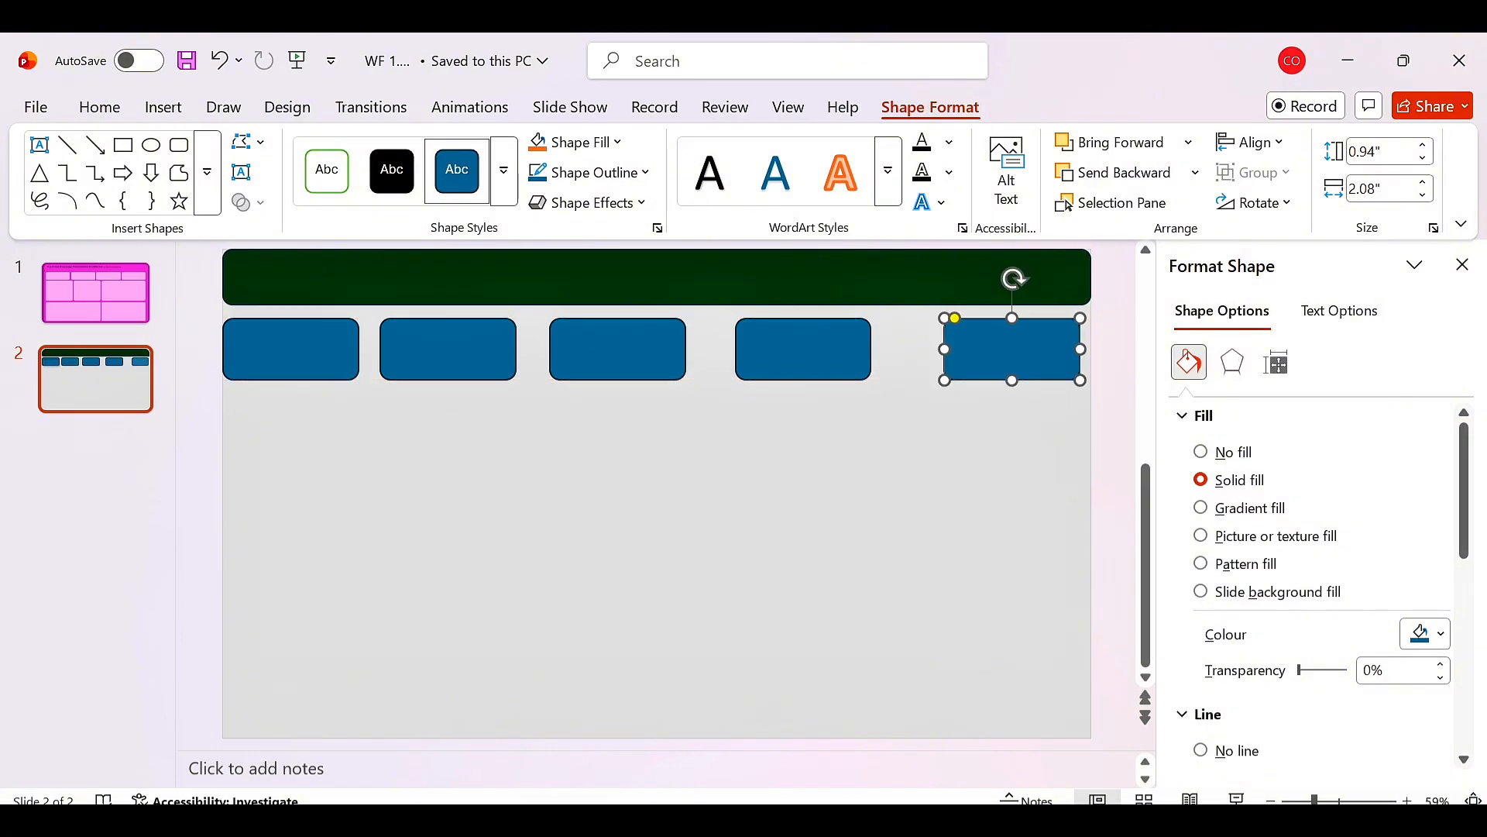
Draw a larger rounded rectangle panel about 2.85" high and 3" wide below the first card.
click(162, 107)
click(473, 172)
click(604, 267)
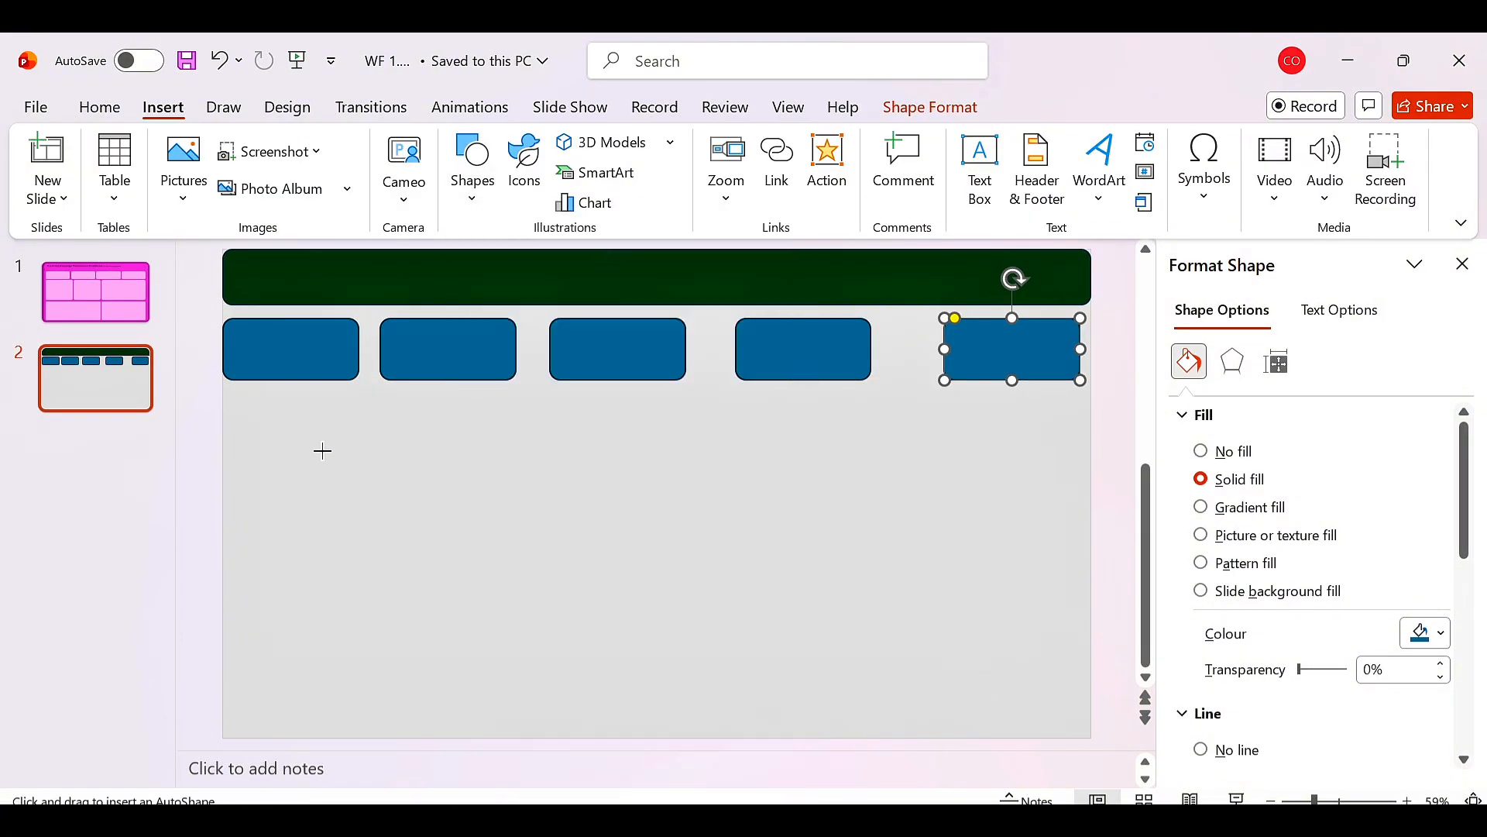
mouse_move(232, 404)
mouse_down()
mouse_move(359, 508)
mouse_move(392, 571)
mouse_move(430, 590)
mouse_up()
Compare the slide layout with the reference dashboard in the browser.
click(690, 728)
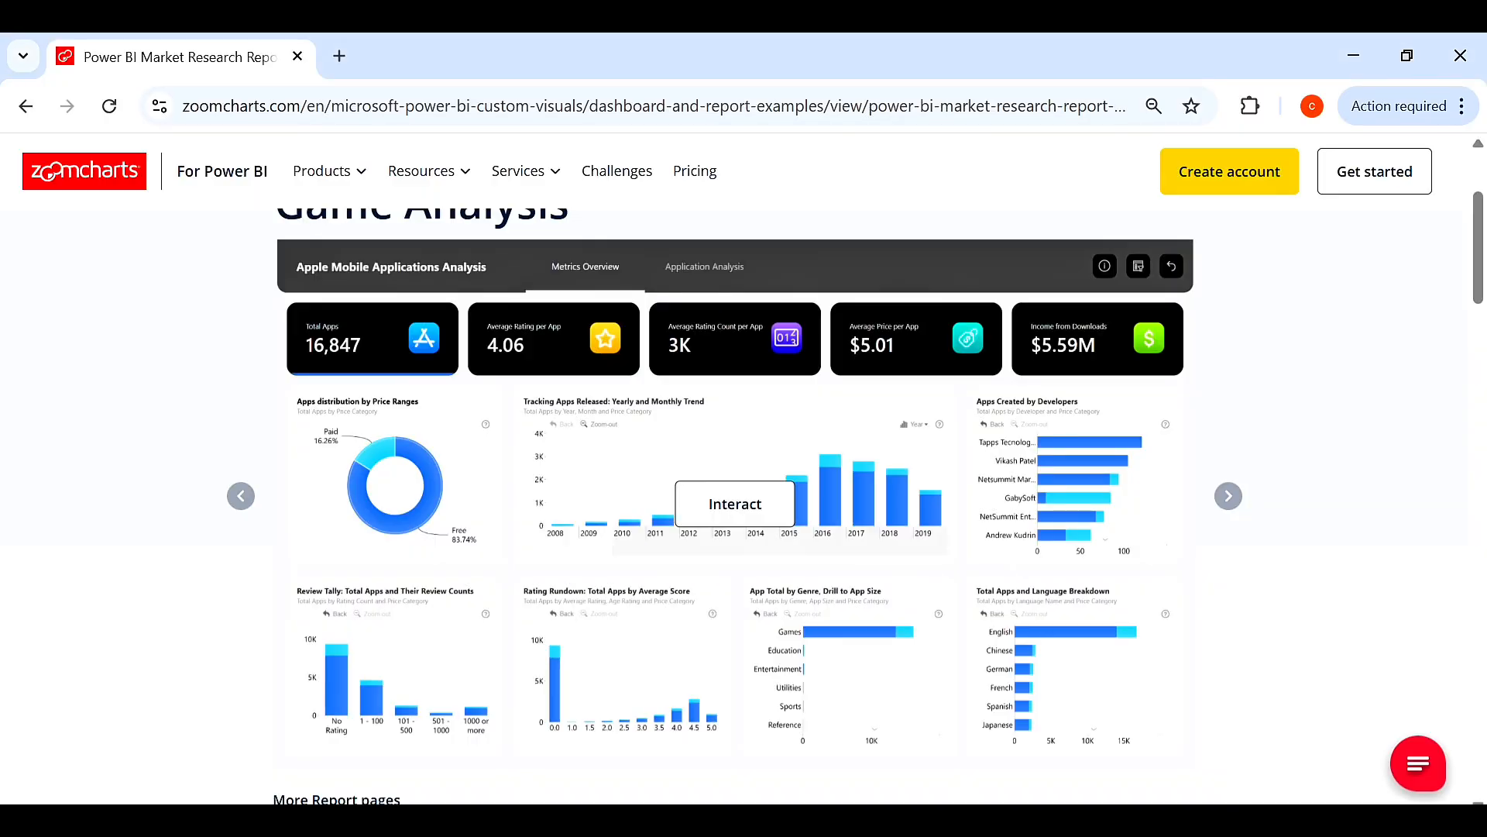
key(alt+Tab)
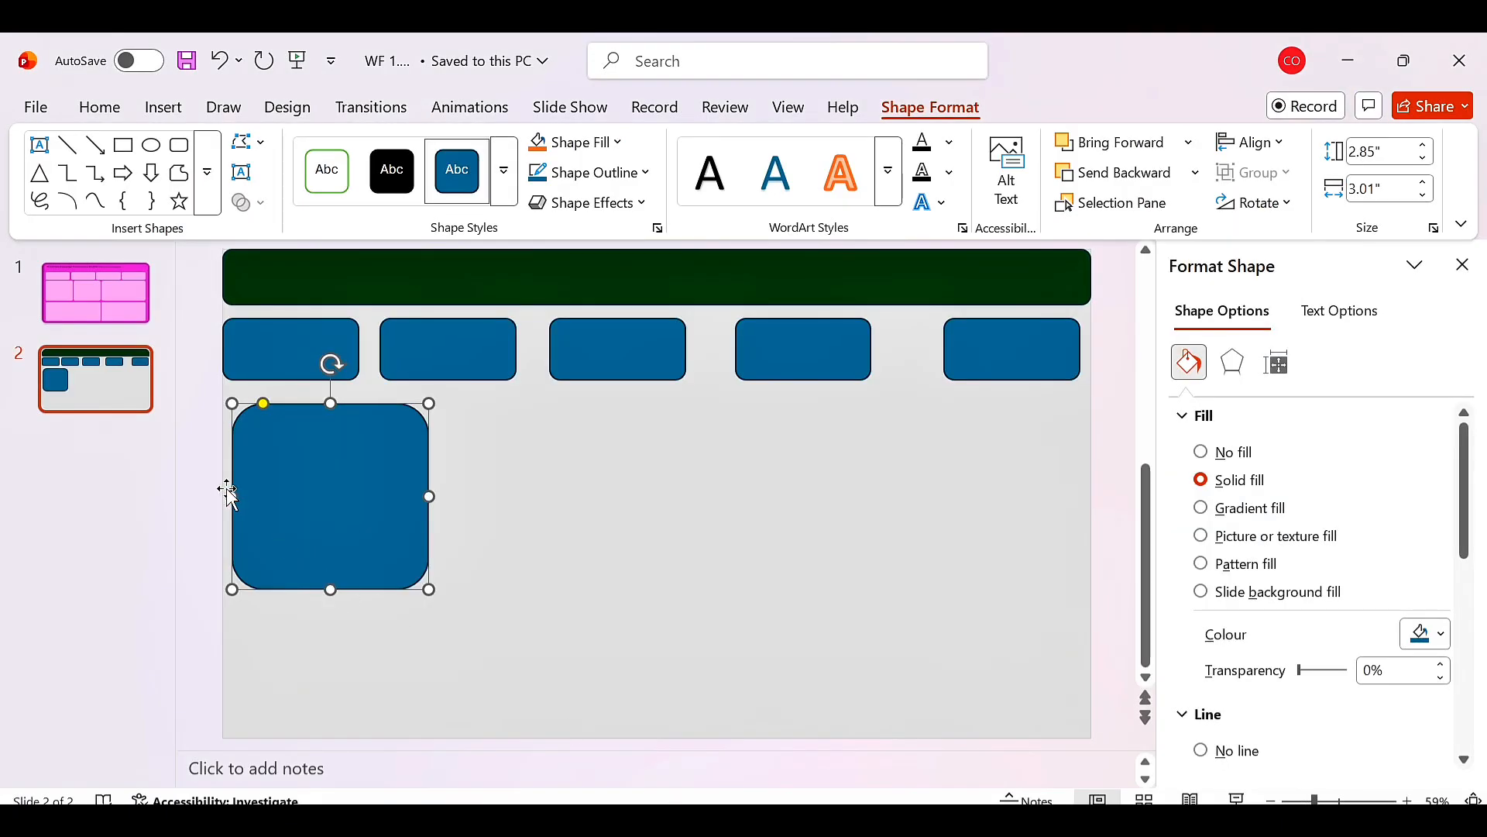
key(alt+Tab)
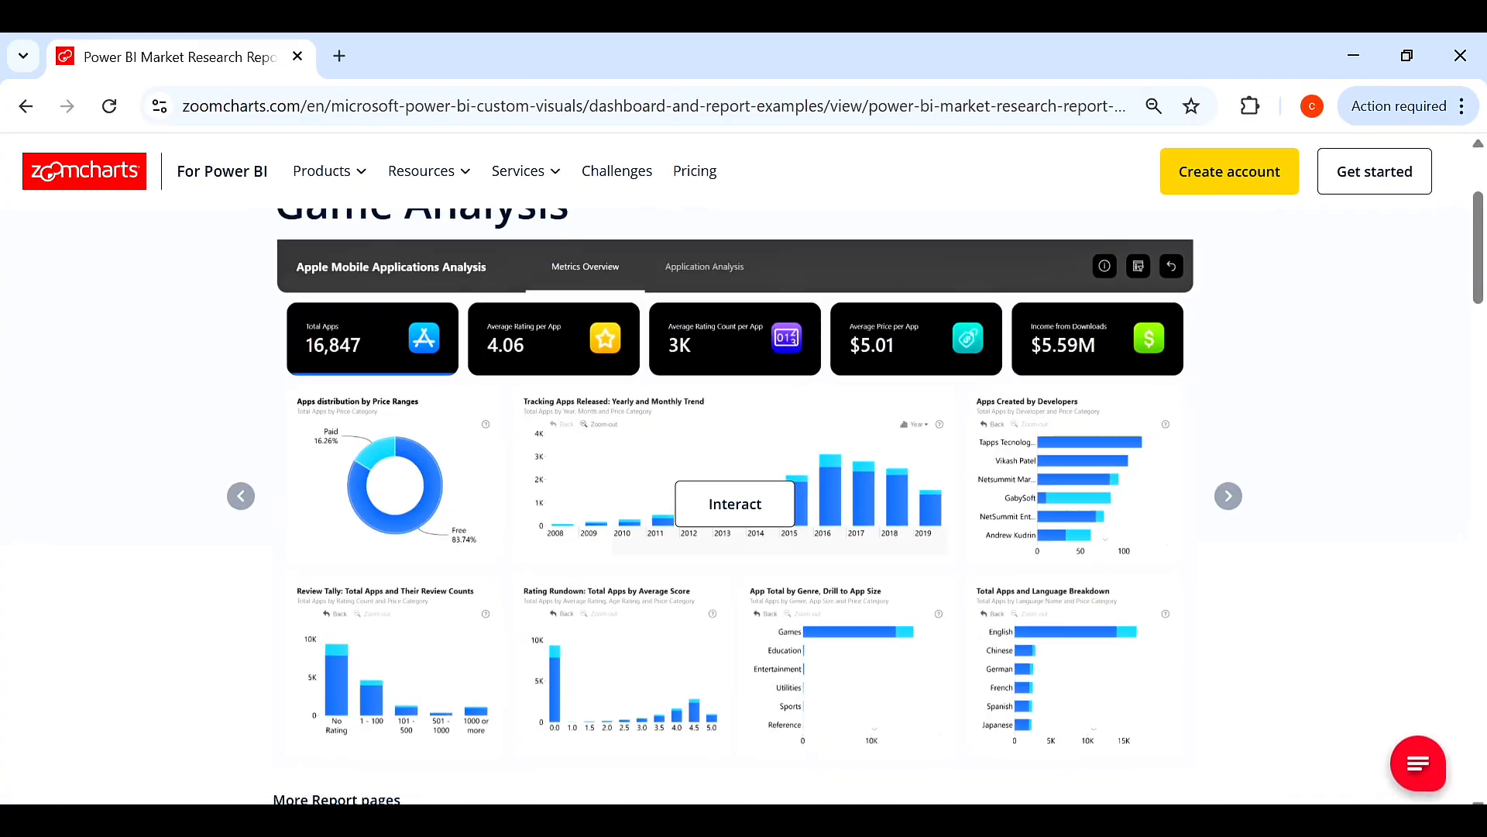
key(alt+Tab)
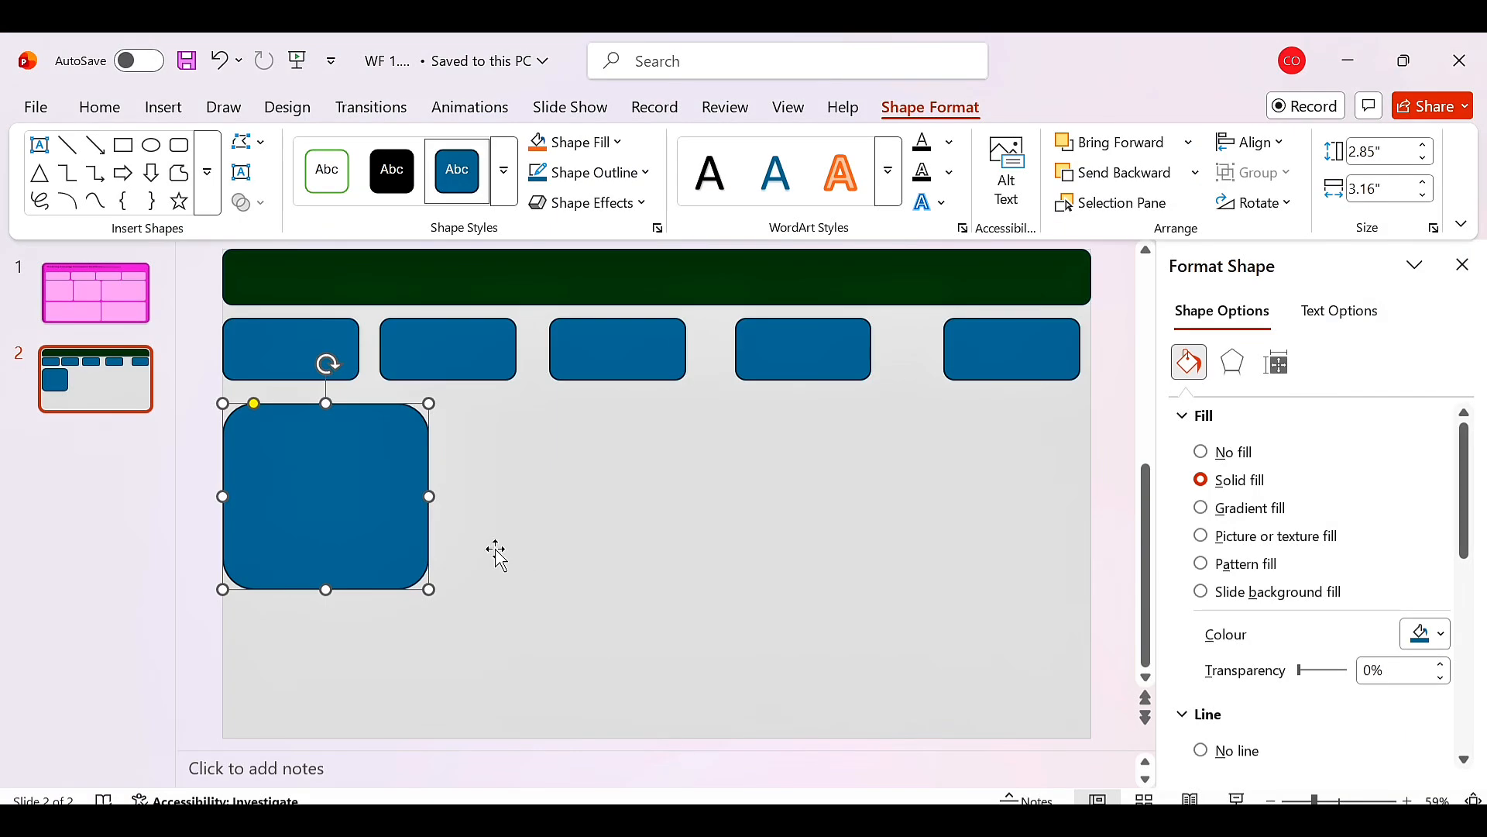
Nudge the large panel up slightly and place a copy of it directly below.
drag(269, 550, 270, 537)
key(alt+Tab)
key(alt+Tab)
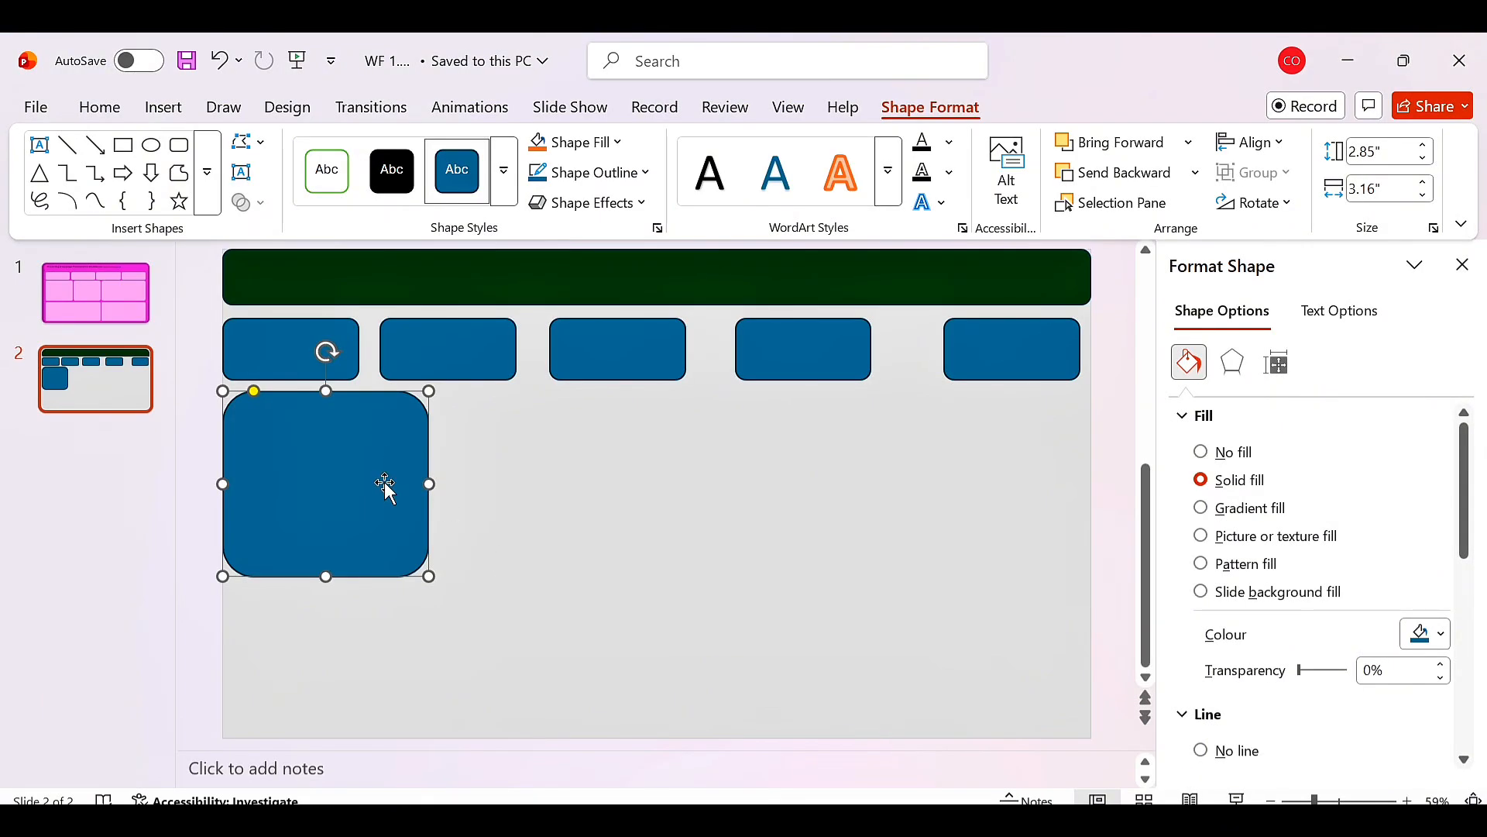
drag(326, 576, 371, 649)
key(ctrl+v)
key(alt+Tab)
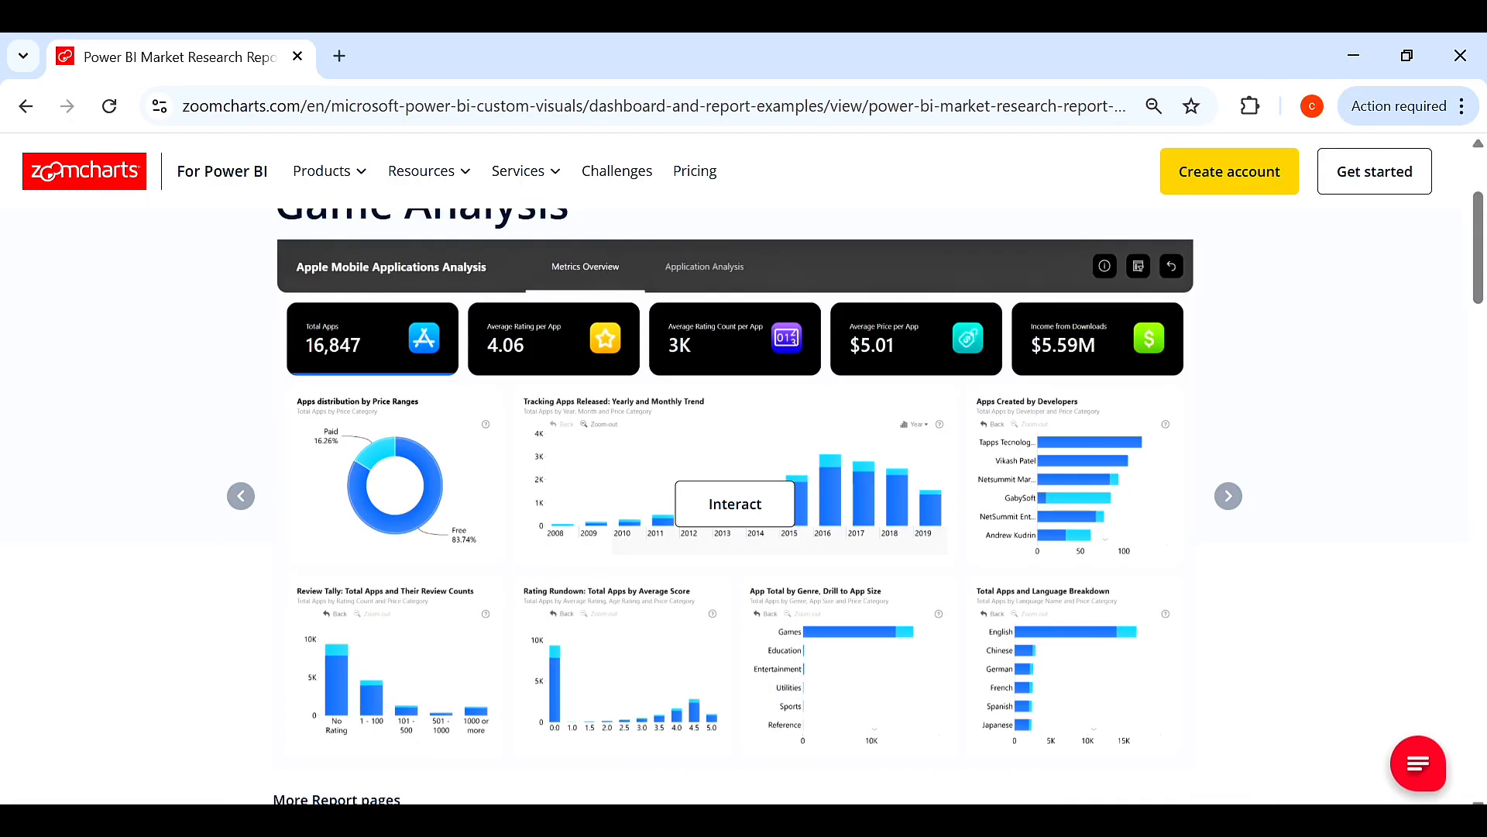
key(alt+Tab)
Paste another panel beside the first and stretch it to about 2.17" high by 6.61" wide.
key(ctrl+v)
drag(541, 530, 884, 465)
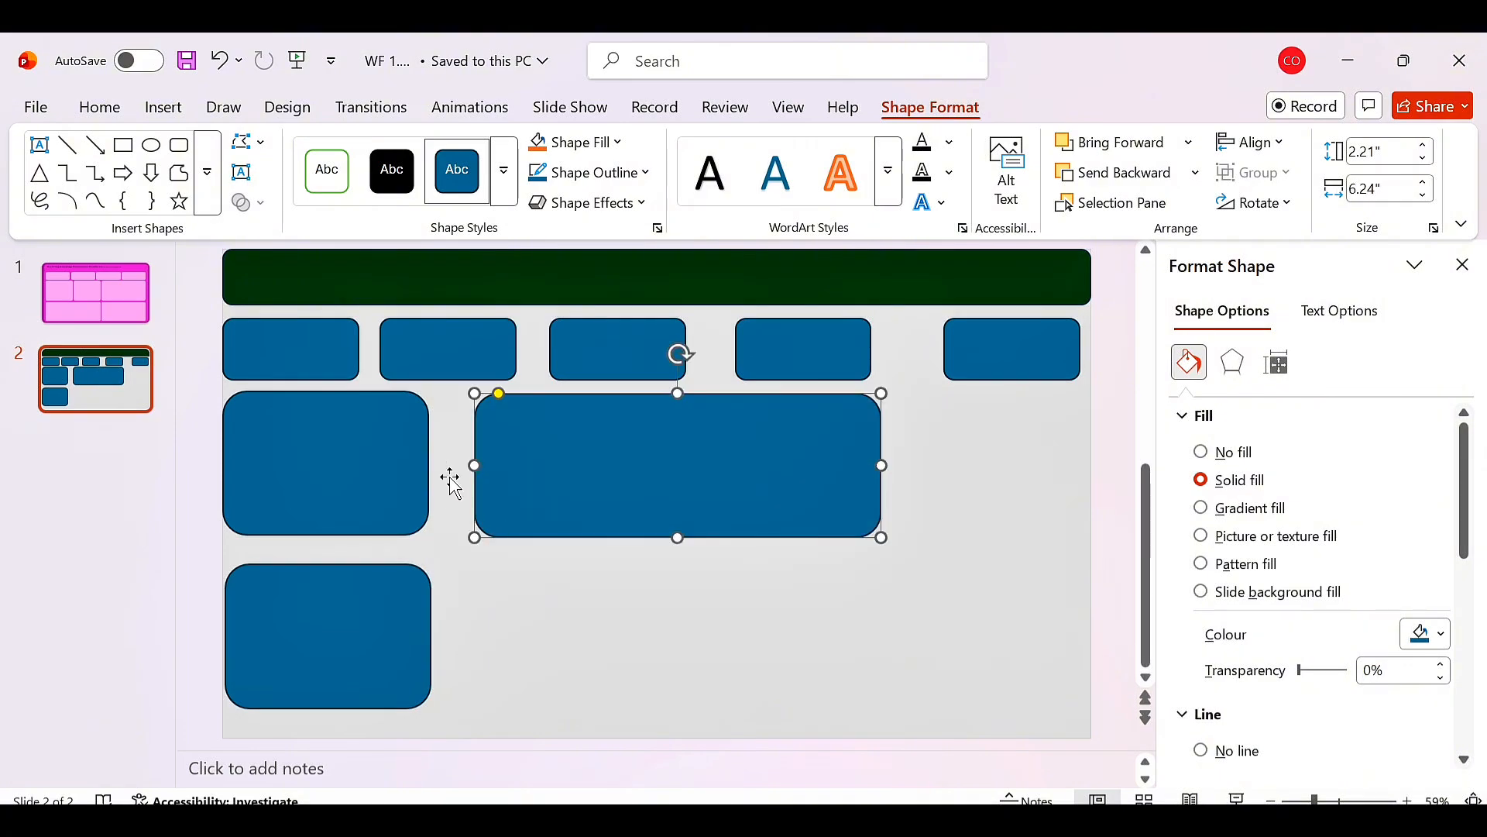
drag(475, 465, 450, 465)
drag(666, 531, 664, 527)
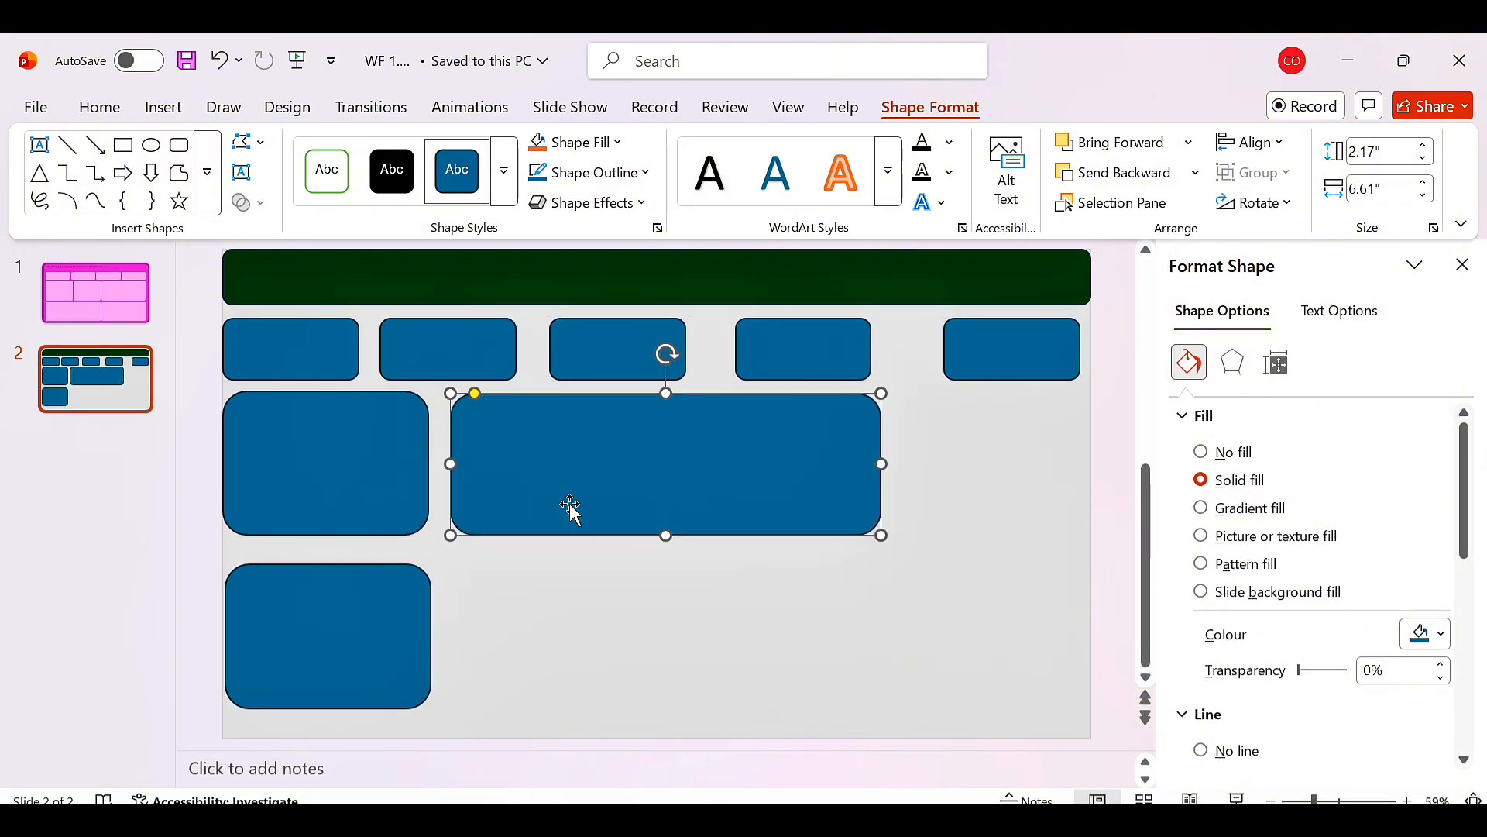
Paste panel copies into the lower row and at the right end of the upper row, then align the wide panel.
click(364, 480)
key(ctrl+v)
drag(399, 508, 597, 651)
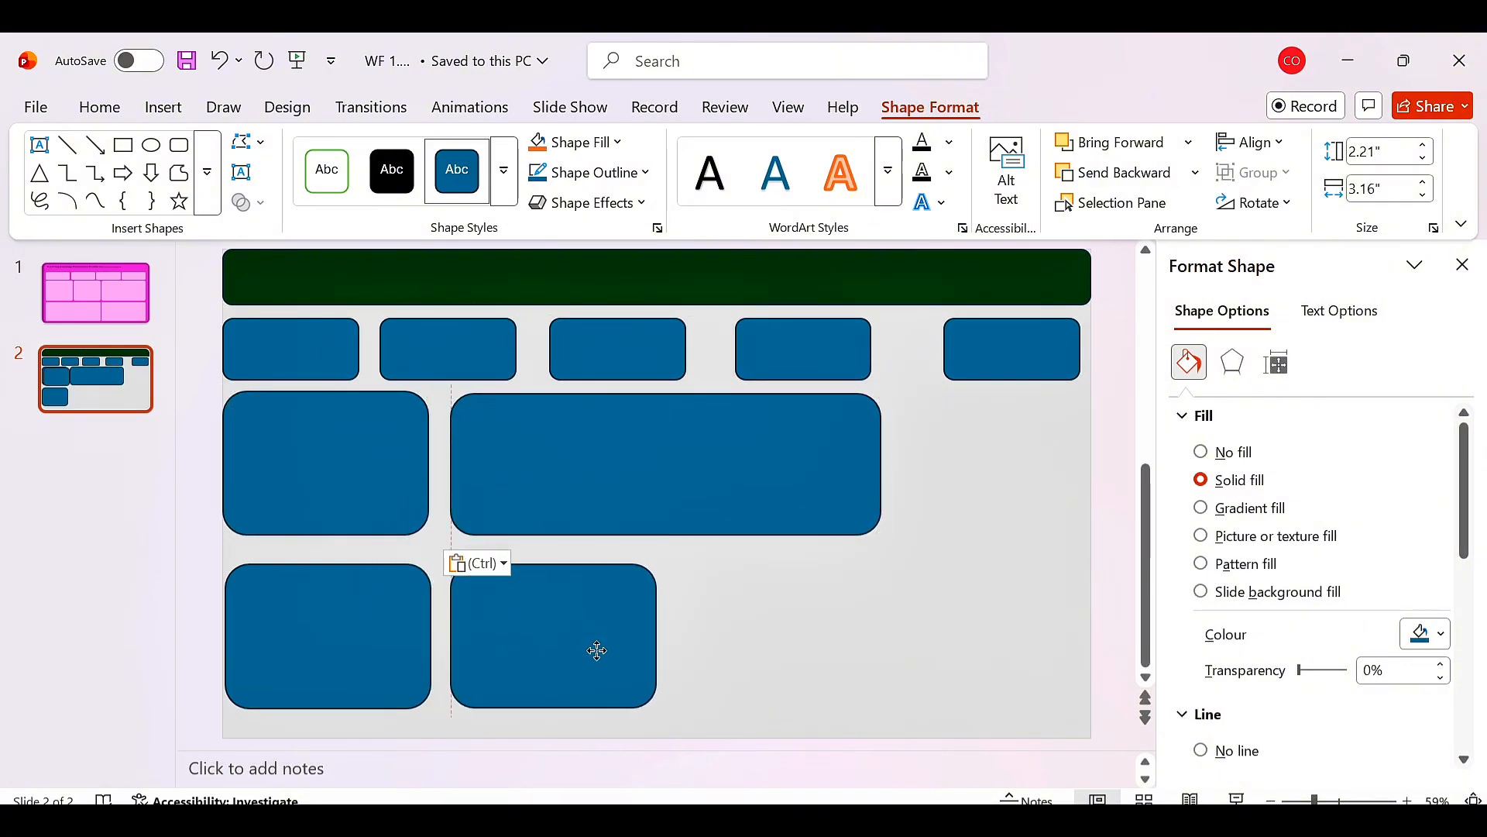
drag(392, 511, 817, 654)
key(ctrl+v)
drag(337, 482, 981, 470)
click(533, 466)
drag(591, 448, 584, 444)
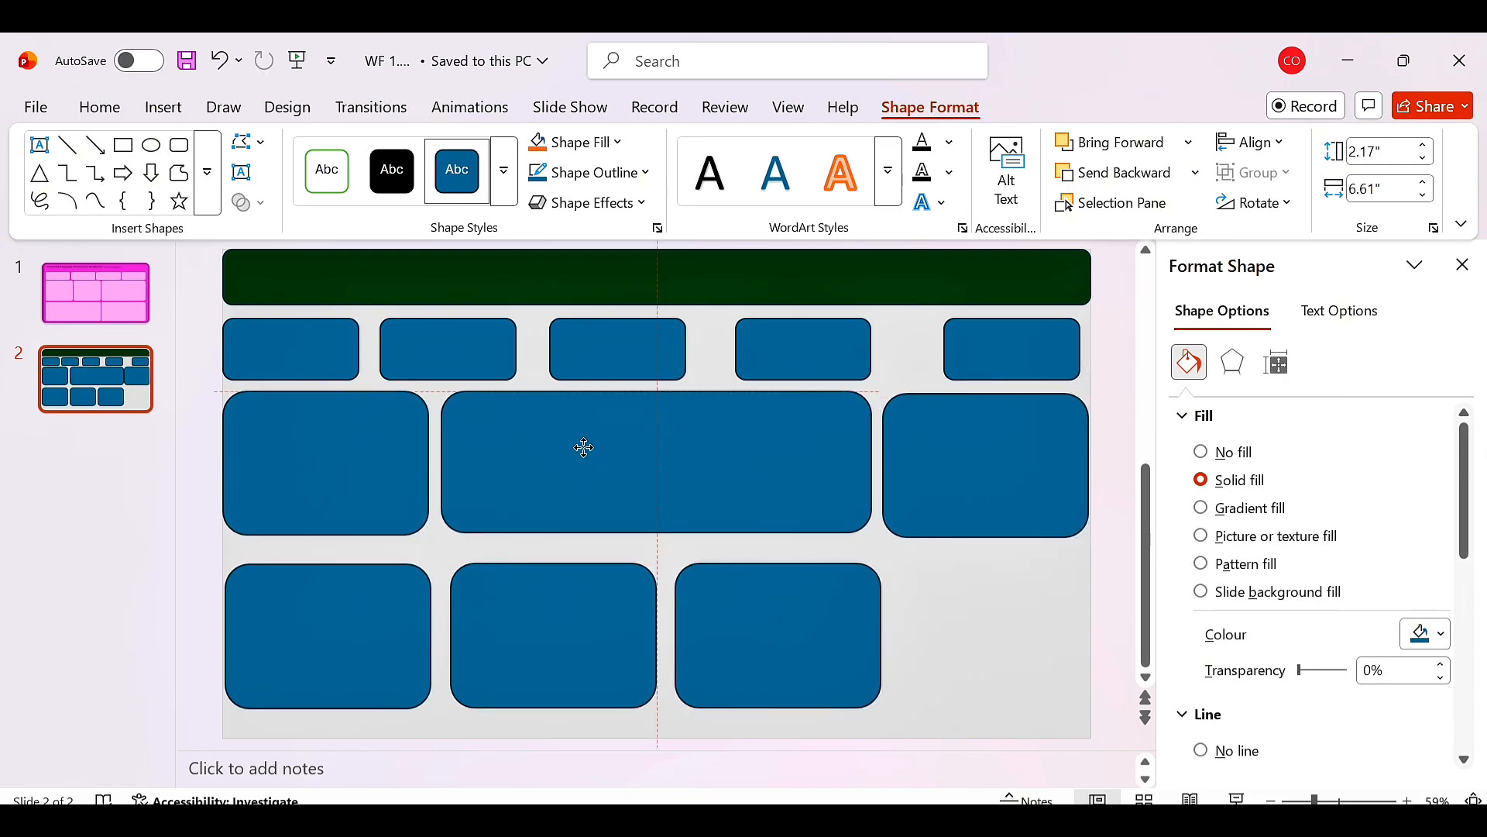
Align the lower-row panels and paste a fourth panel at the right end of the lower row.
drag(548, 611, 540, 620)
drag(764, 618, 757, 604)
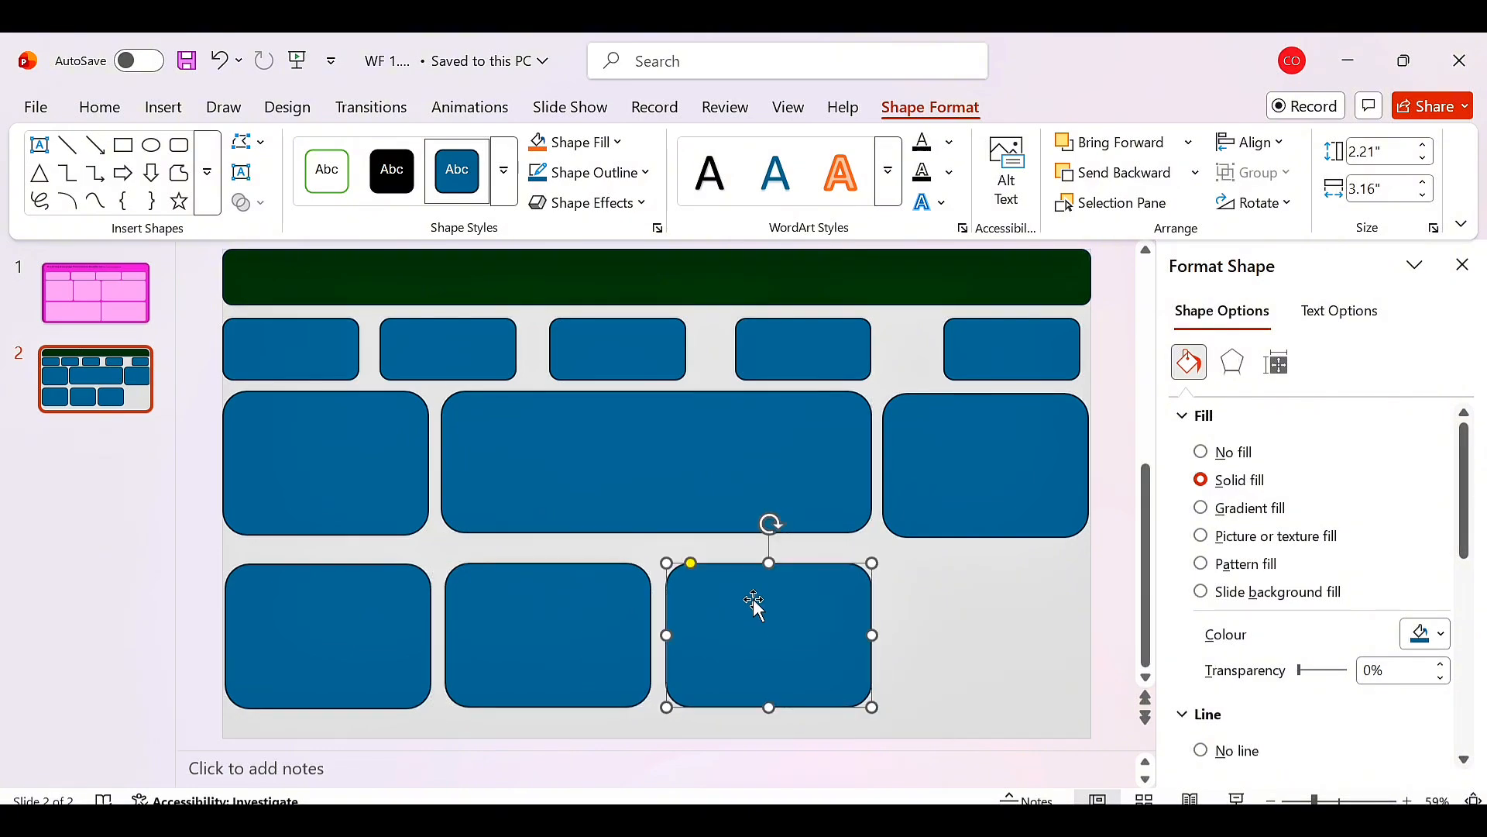
key(ctrl+v)
drag(392, 481, 1016, 634)
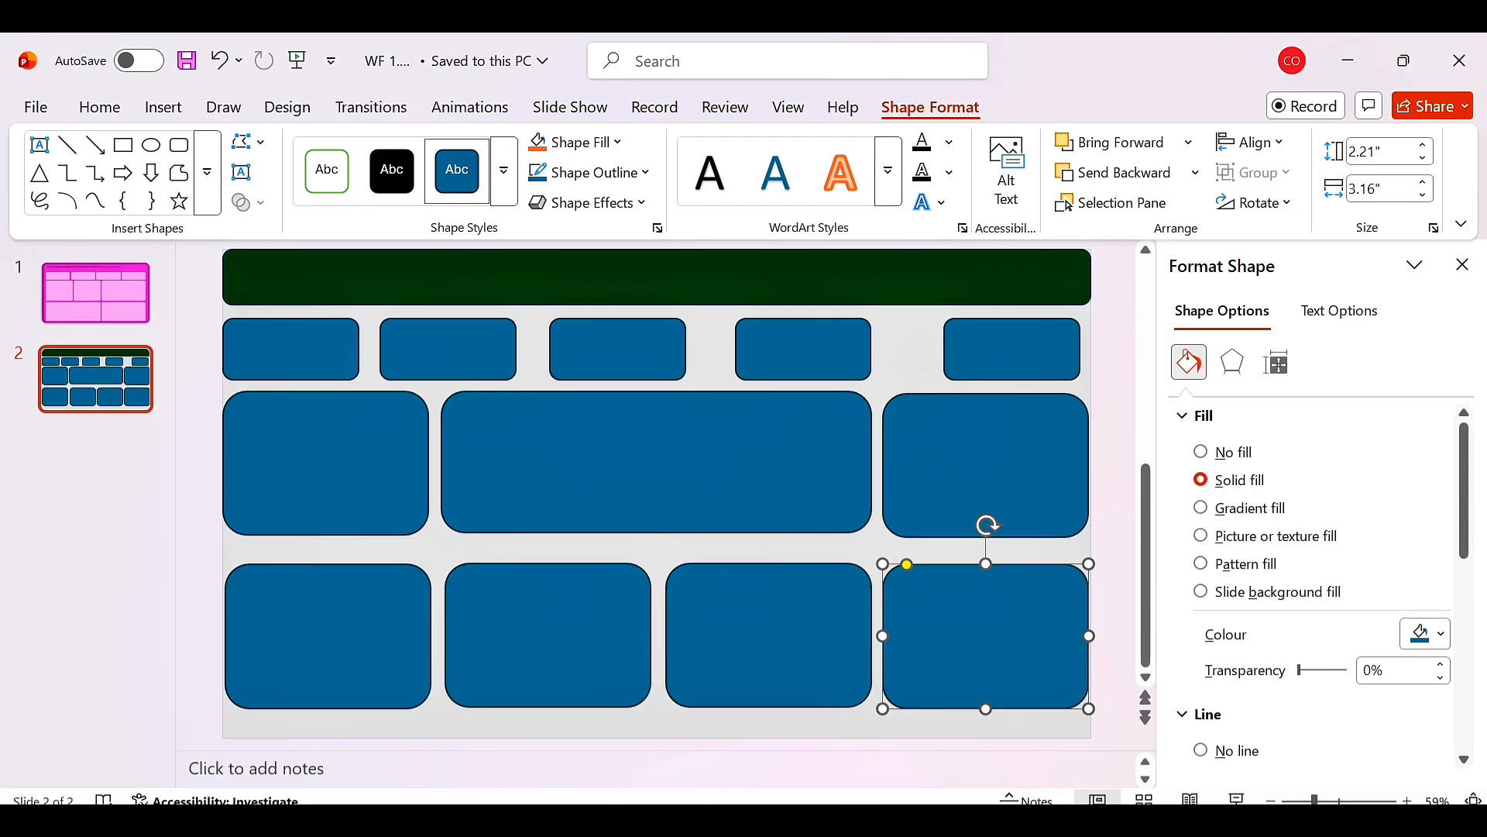
Select all five small cards and fill them black.
click(358, 352)
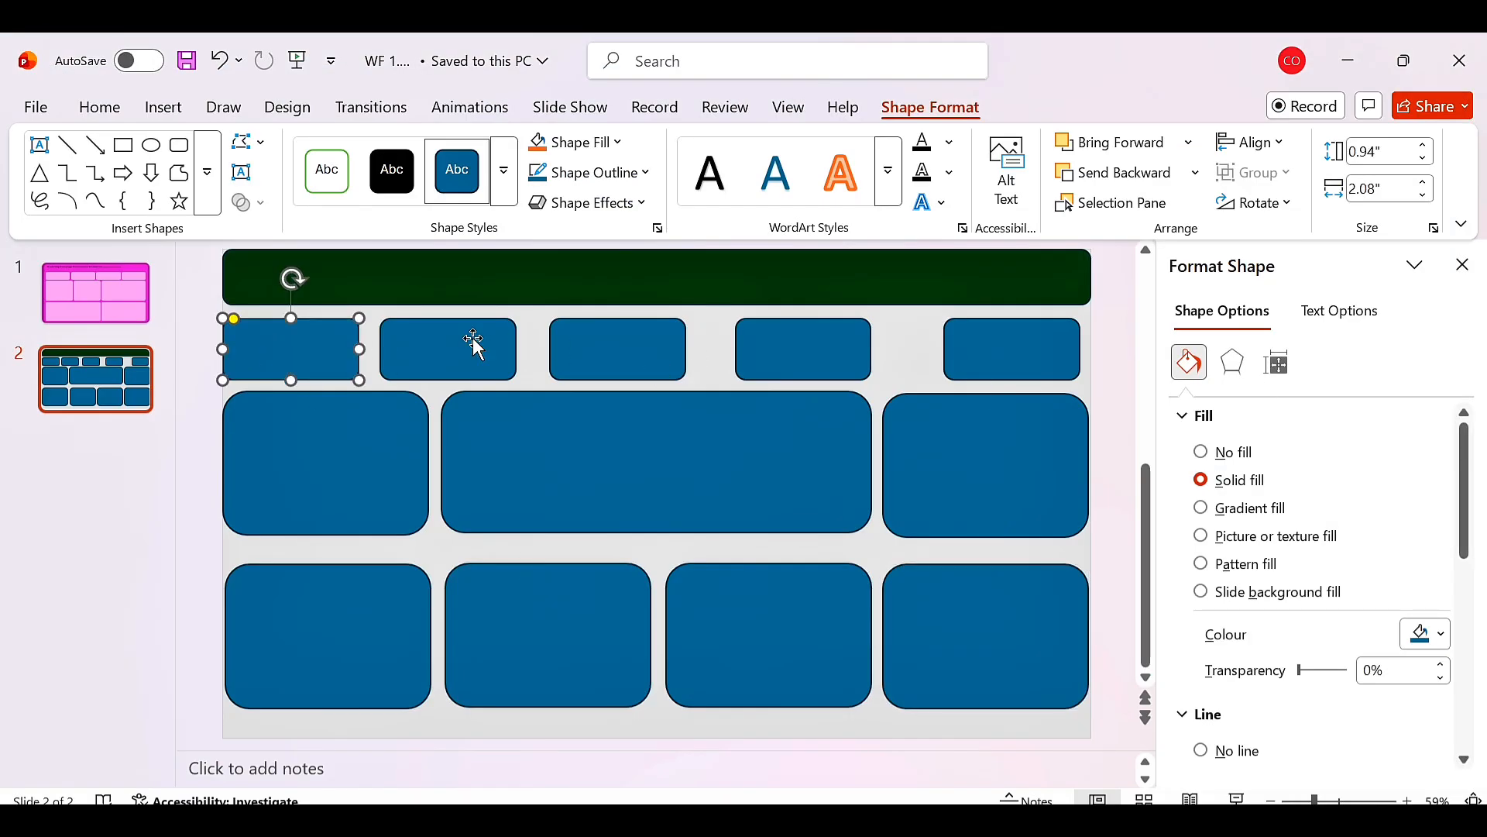
shift+click(426, 353)
shift+click(618, 353)
shift+click(801, 355)
shift+click(1011, 353)
click(1428, 633)
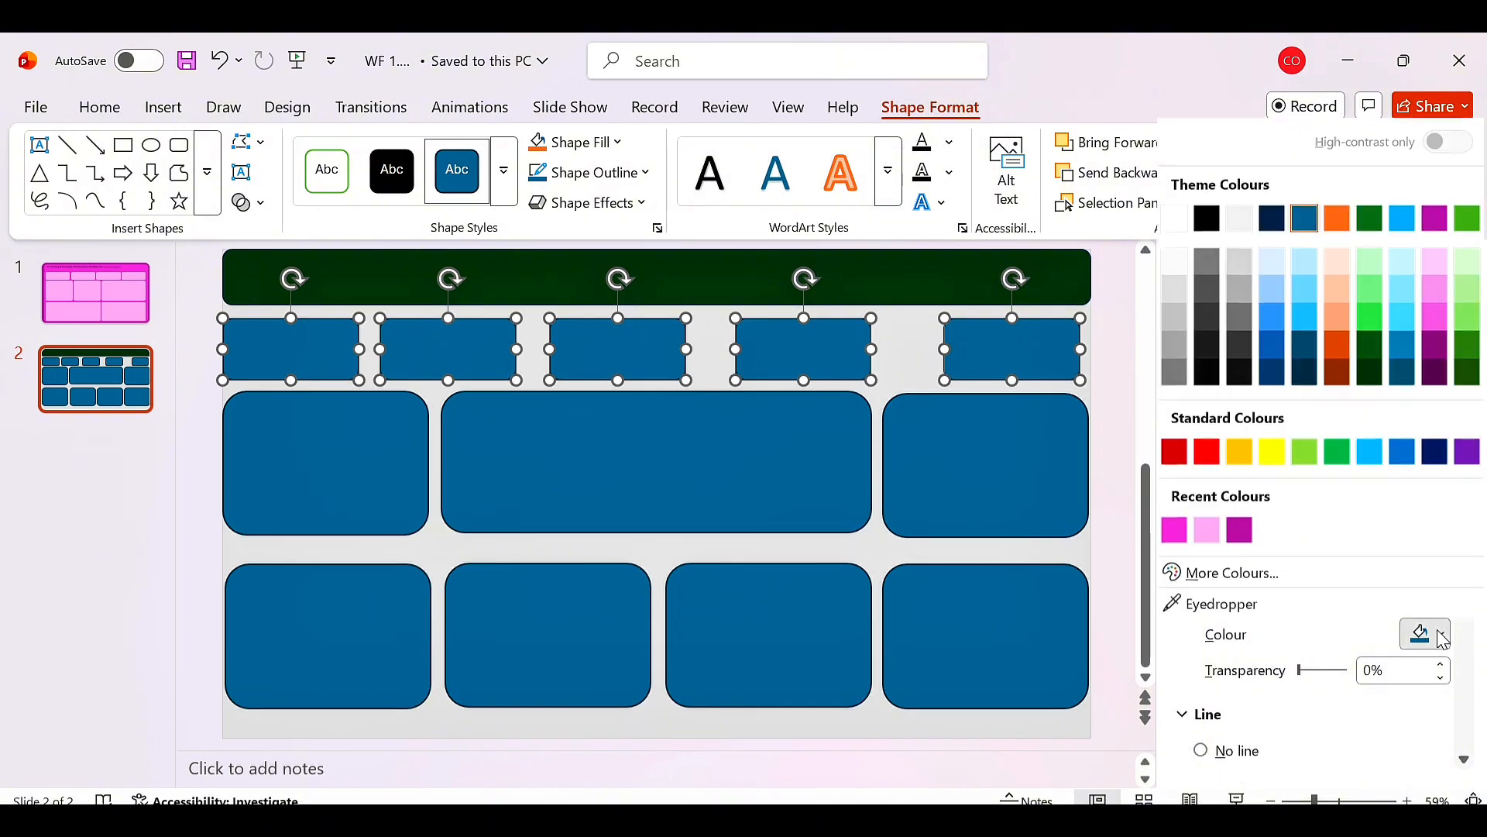
click(1442, 450)
click(1428, 634)
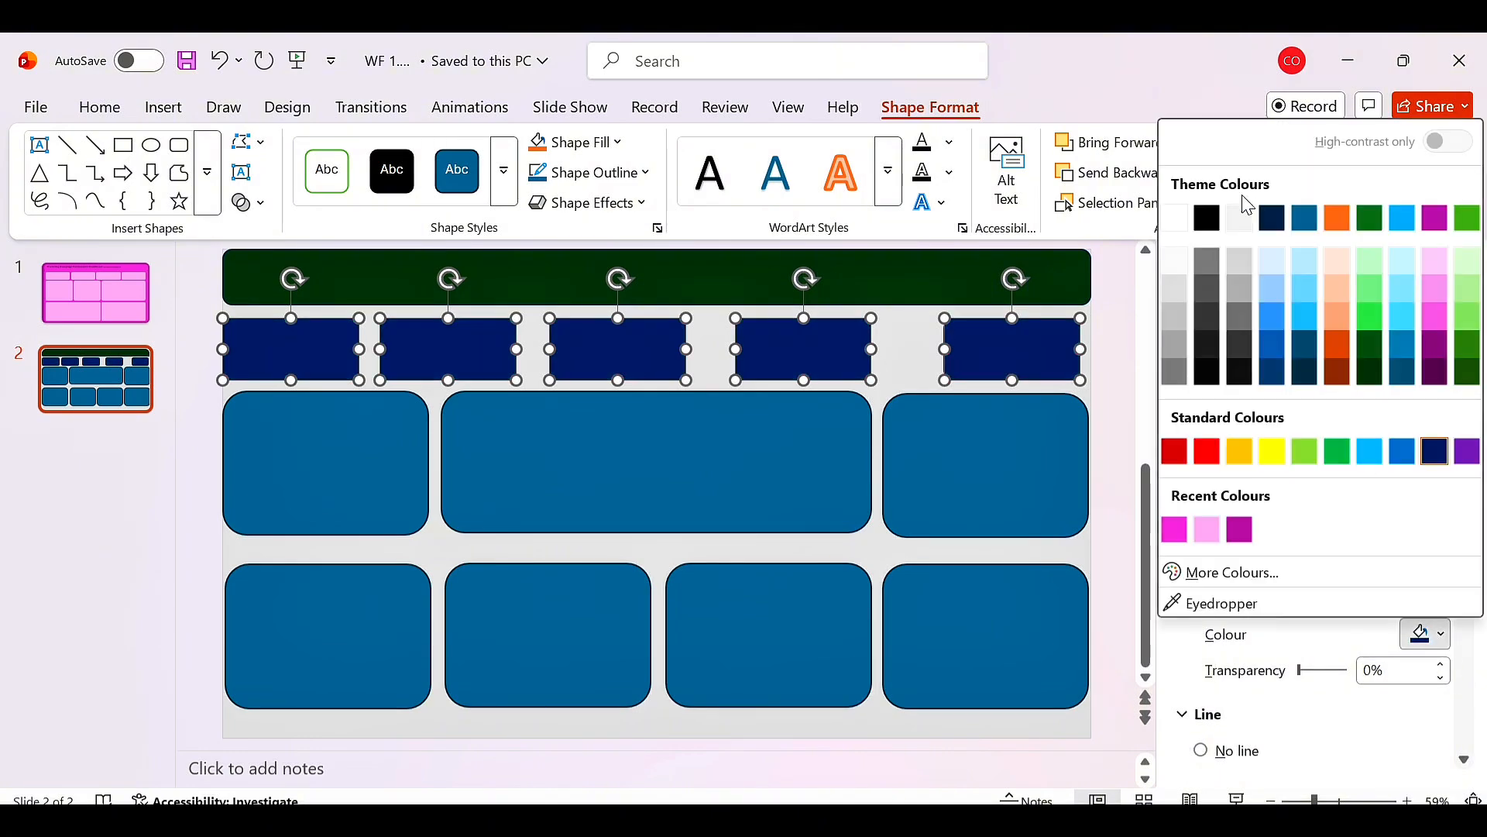
click(1272, 220)
click(1427, 633)
click(1202, 217)
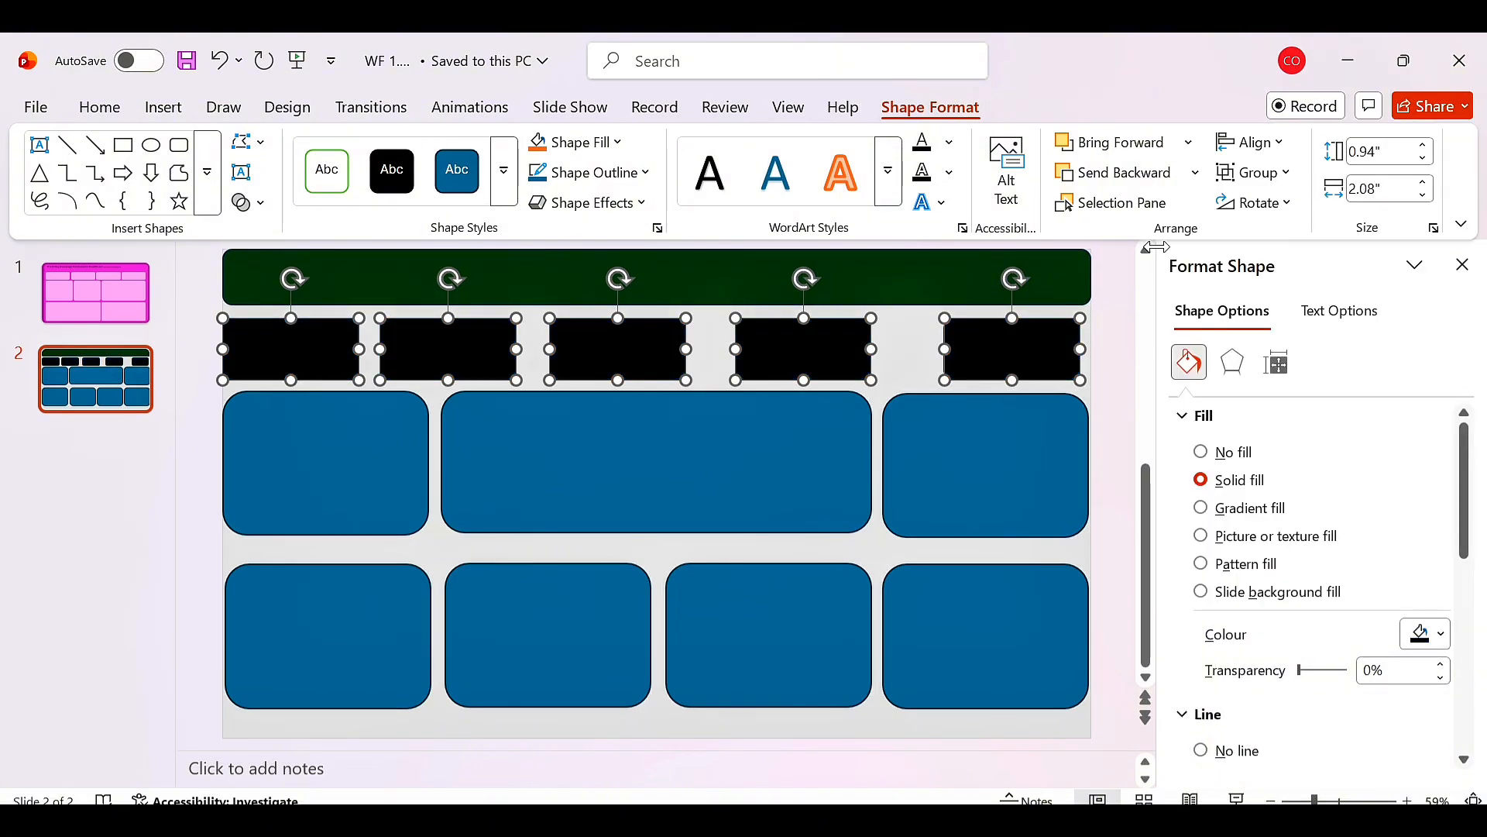
Fill the header bar with a dark grey theme colour.
click(1428, 634)
click(951, 282)
click(947, 285)
click(1428, 634)
click(1239, 571)
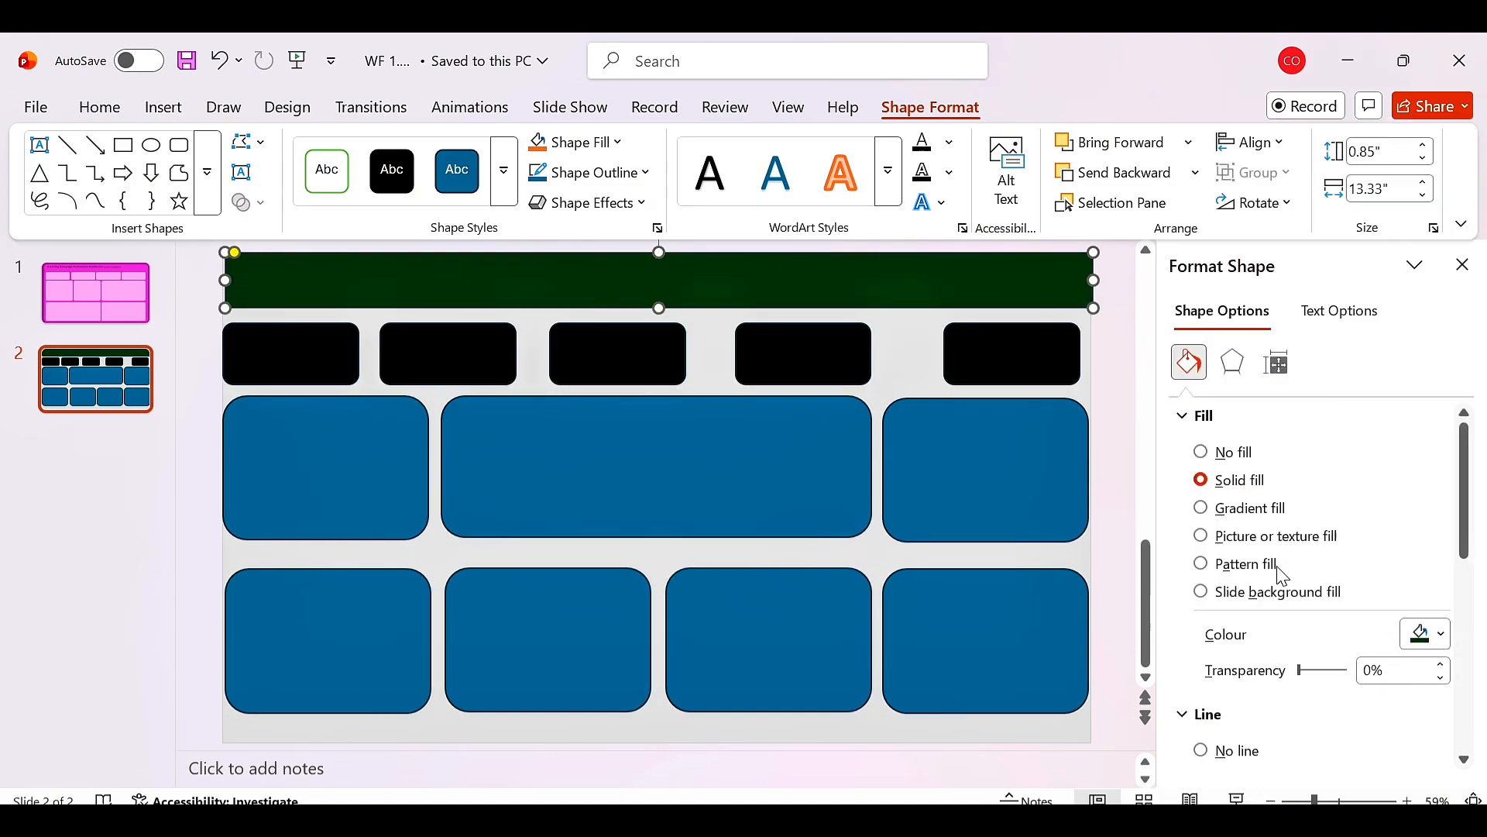
double_click(725, 533)
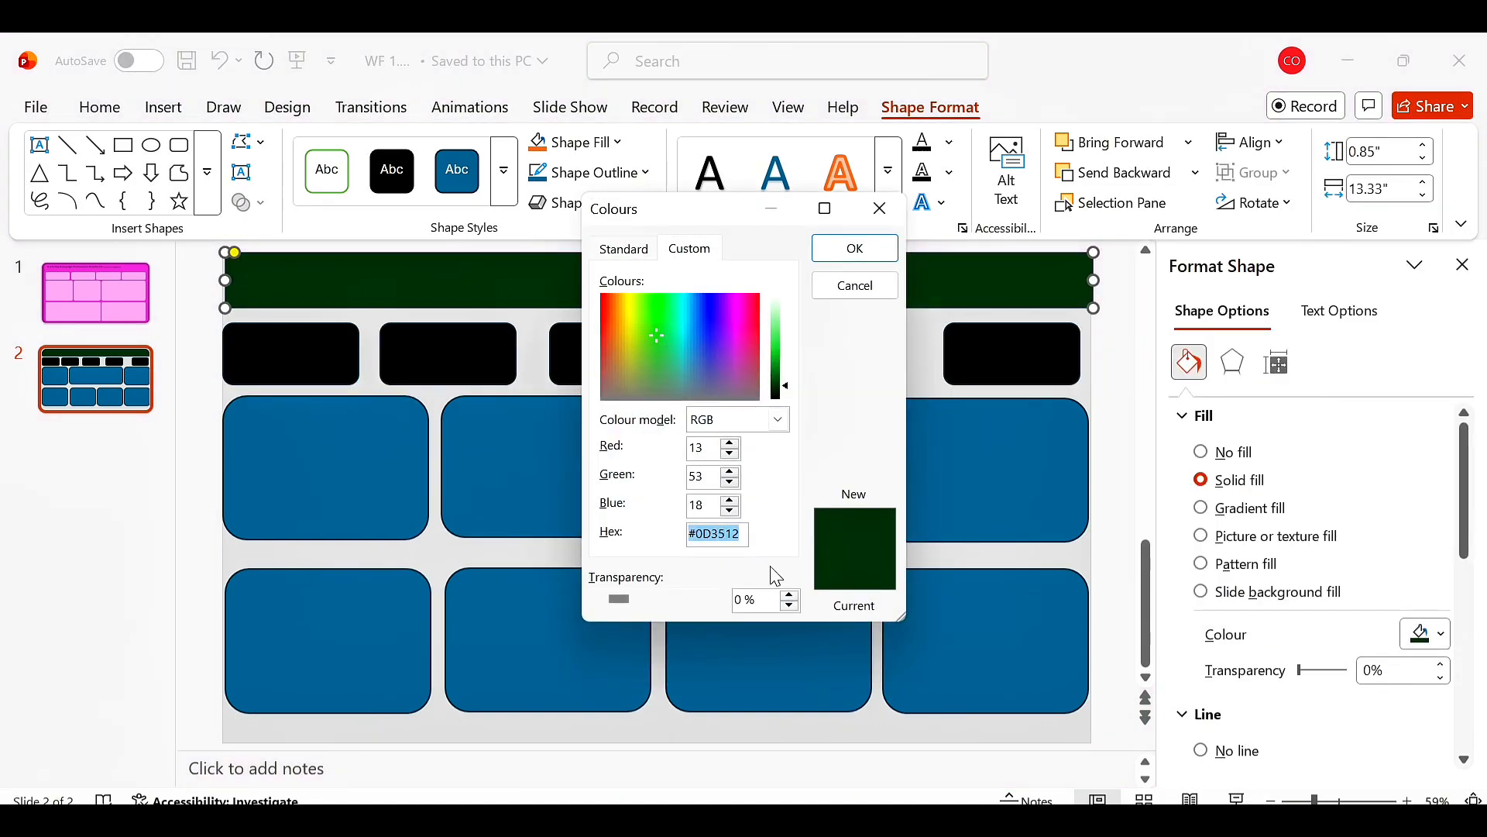
click(880, 208)
click(286, 357)
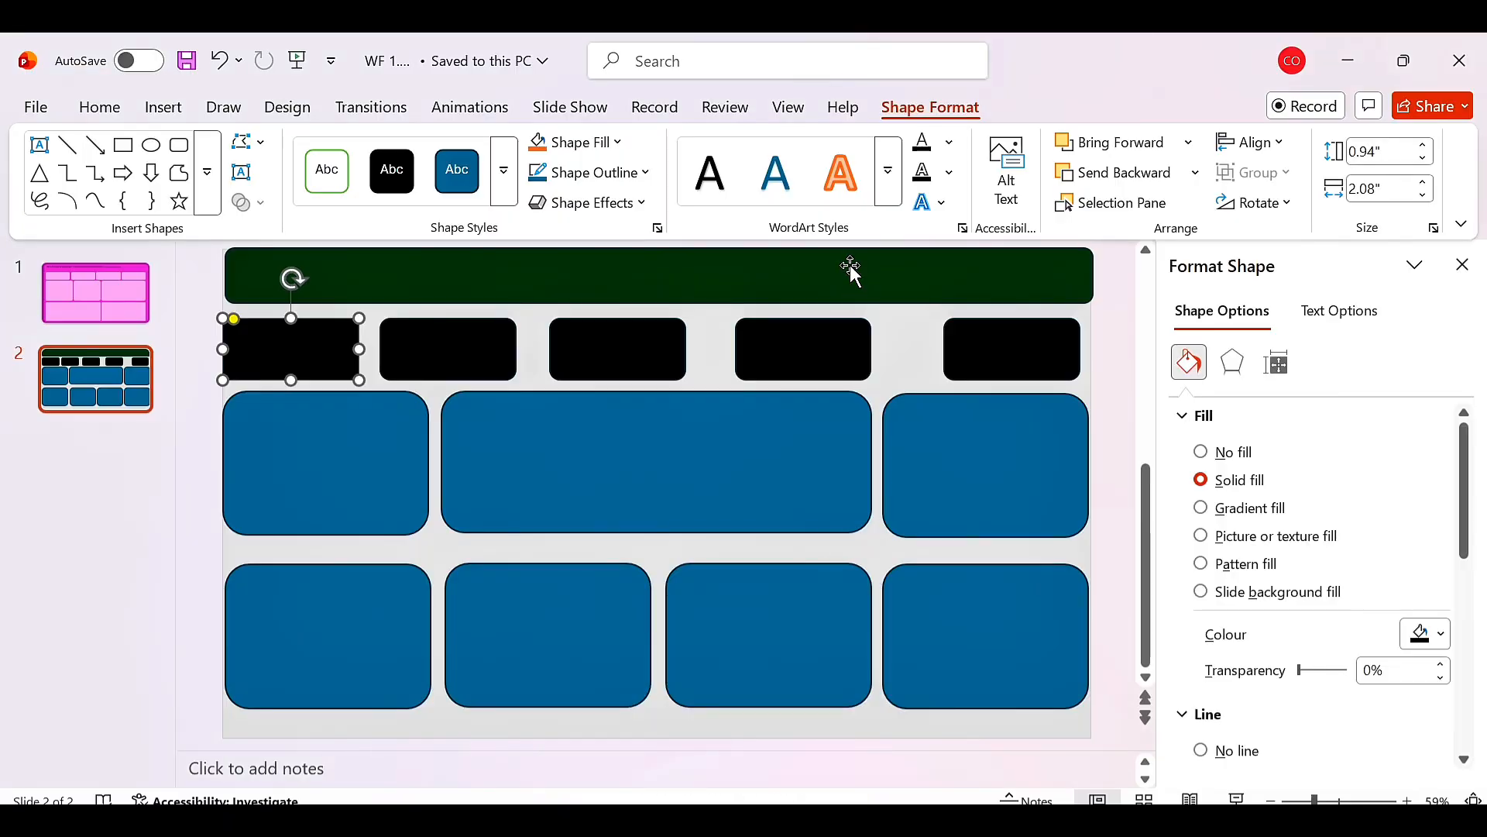
click(848, 267)
click(1427, 633)
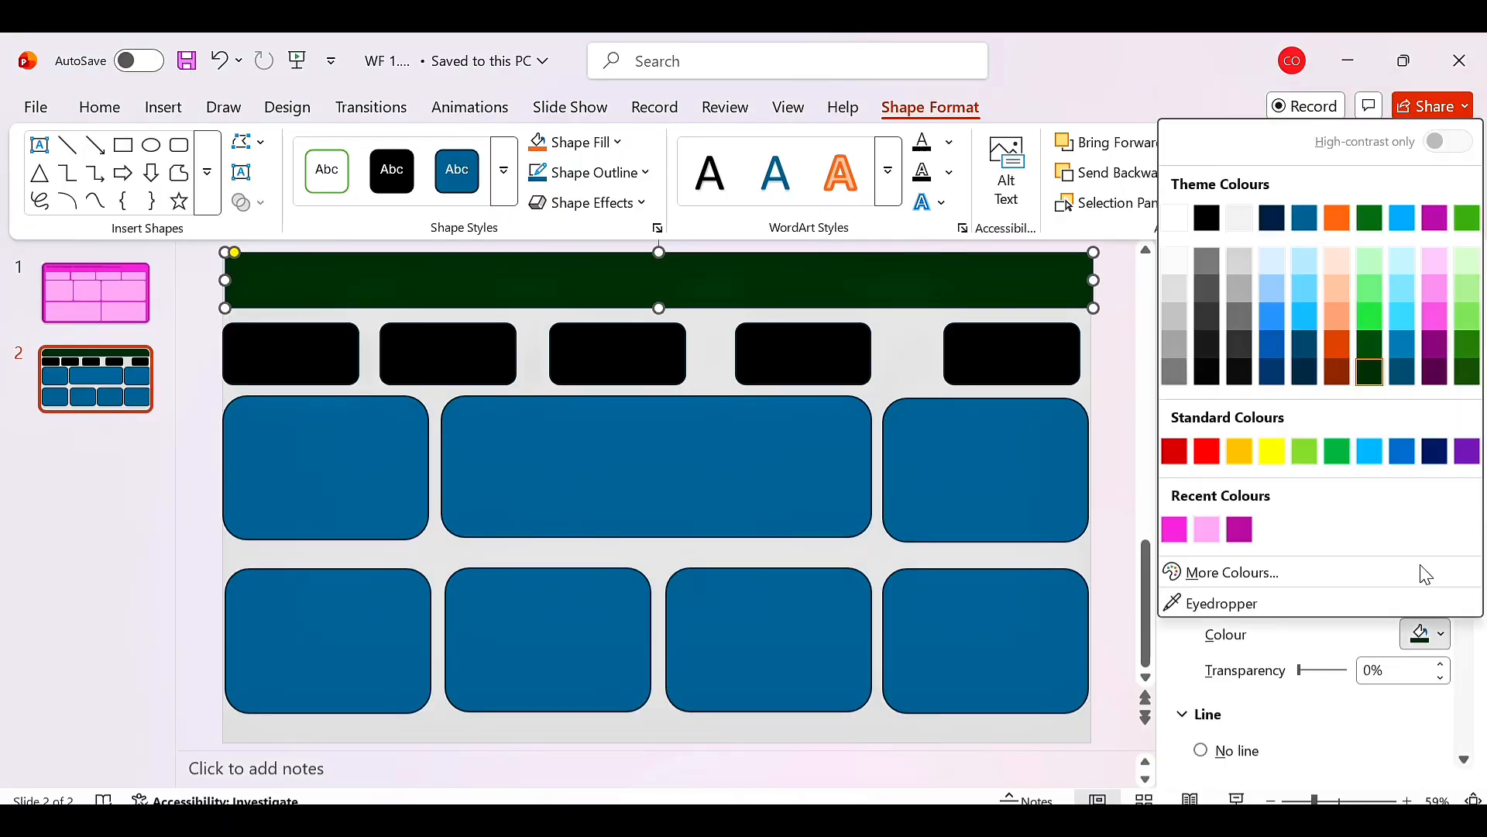
click(1215, 296)
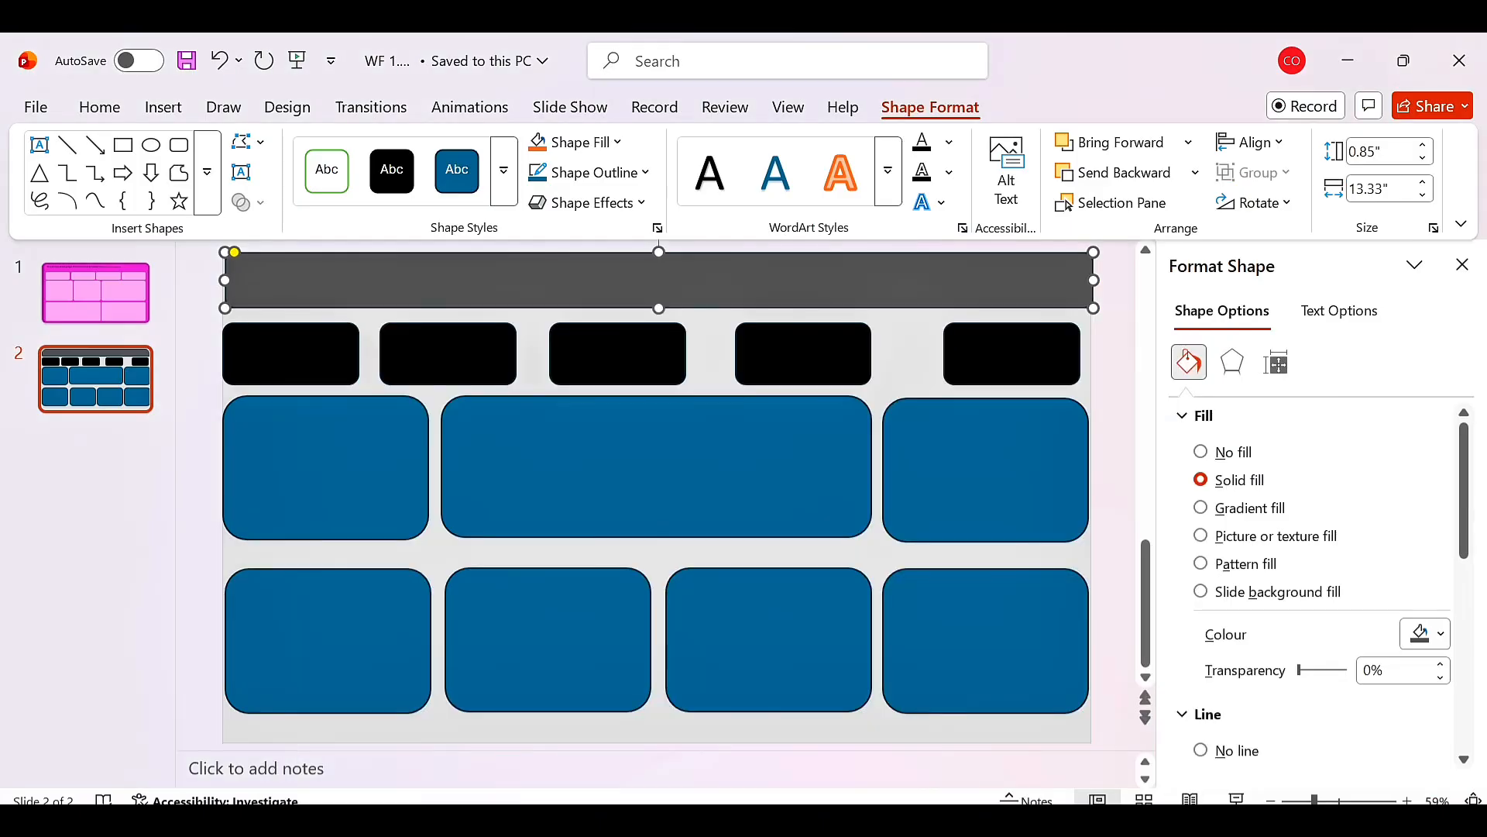
Fill the five small cards with a dark grey shade.
click(290, 350)
click(1428, 634)
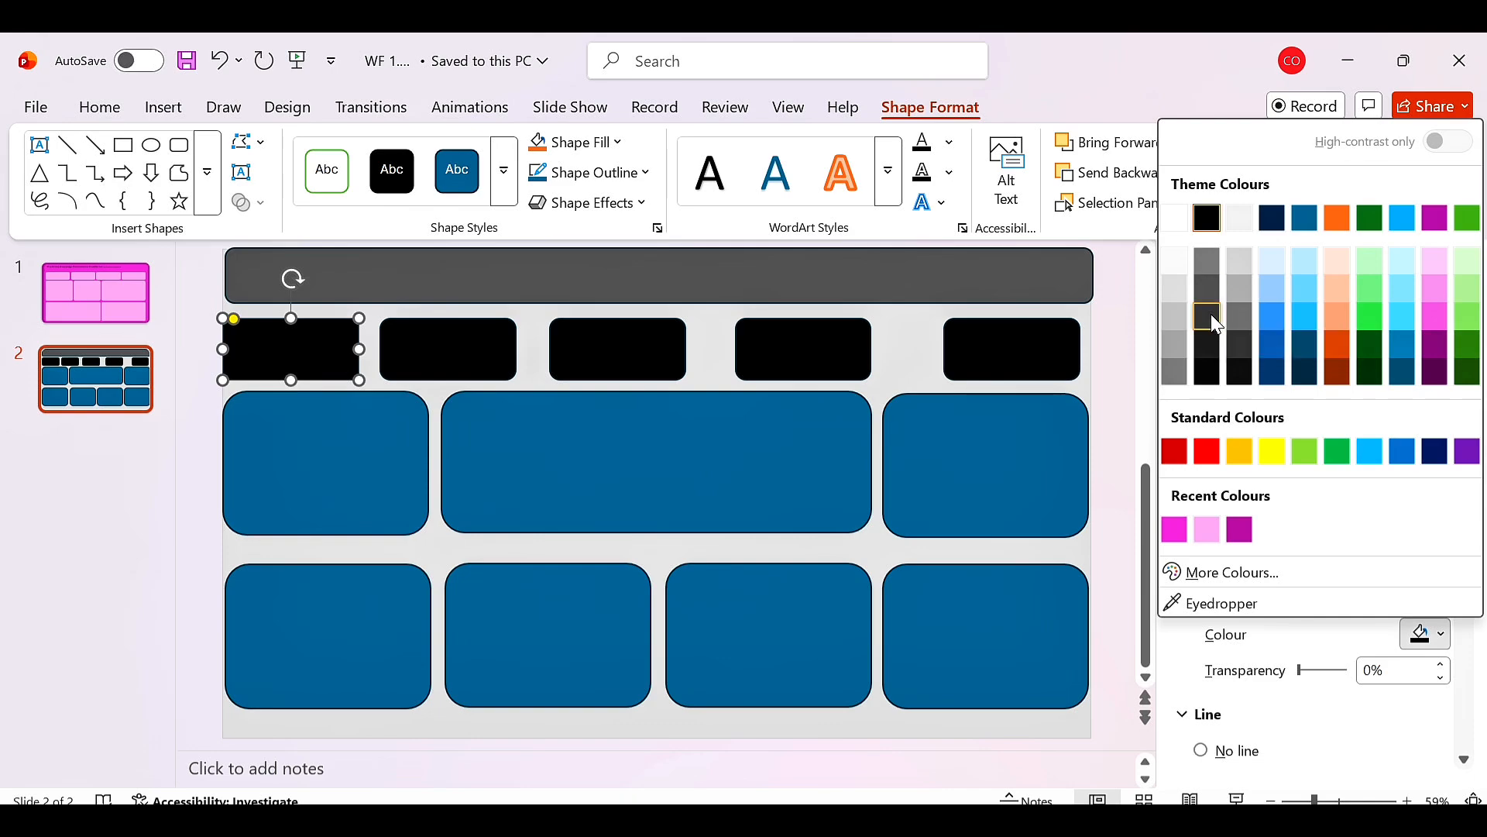
click(1211, 318)
shift+click(423, 349)
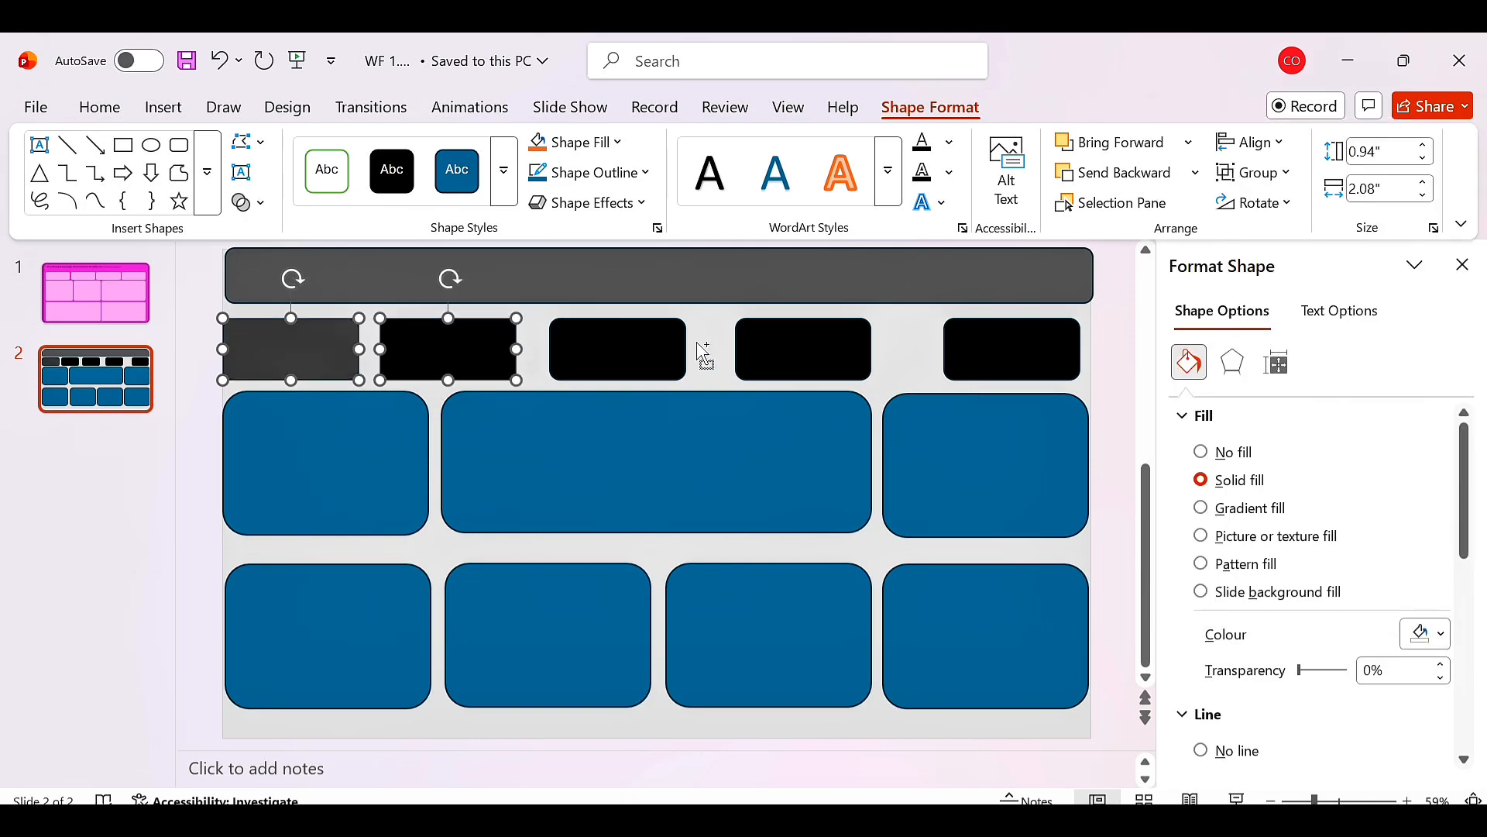
shift+click(620, 348)
shift+click(805, 349)
shift+click(1023, 348)
click(1445, 634)
click(1234, 319)
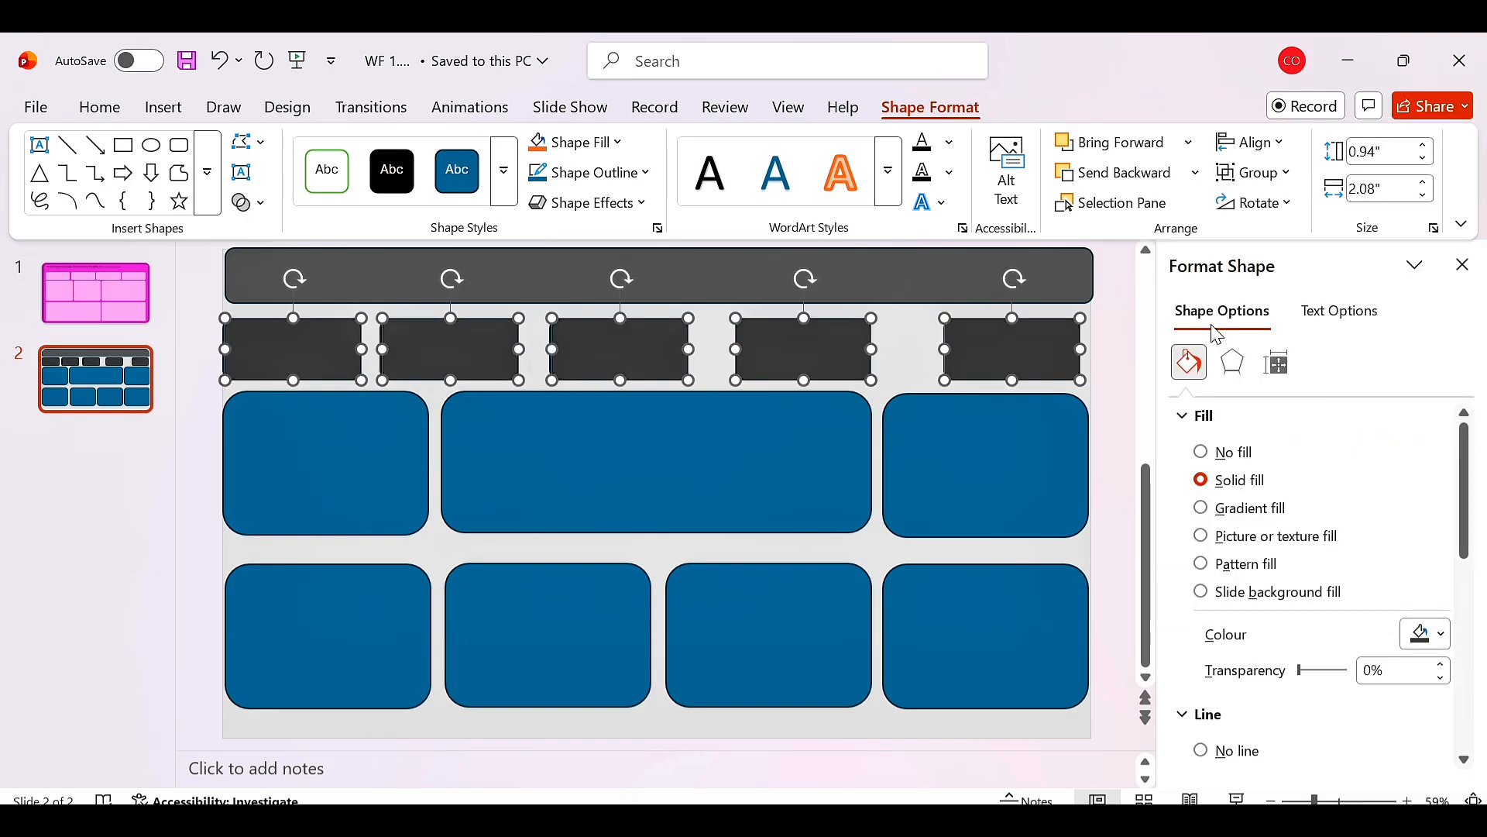
Select all eight large panels and fill them with Light Grey, Background 2.
click(325, 484)
shift+click(500, 468)
shift+click(997, 468)
shift+click(984, 635)
shift+click(767, 635)
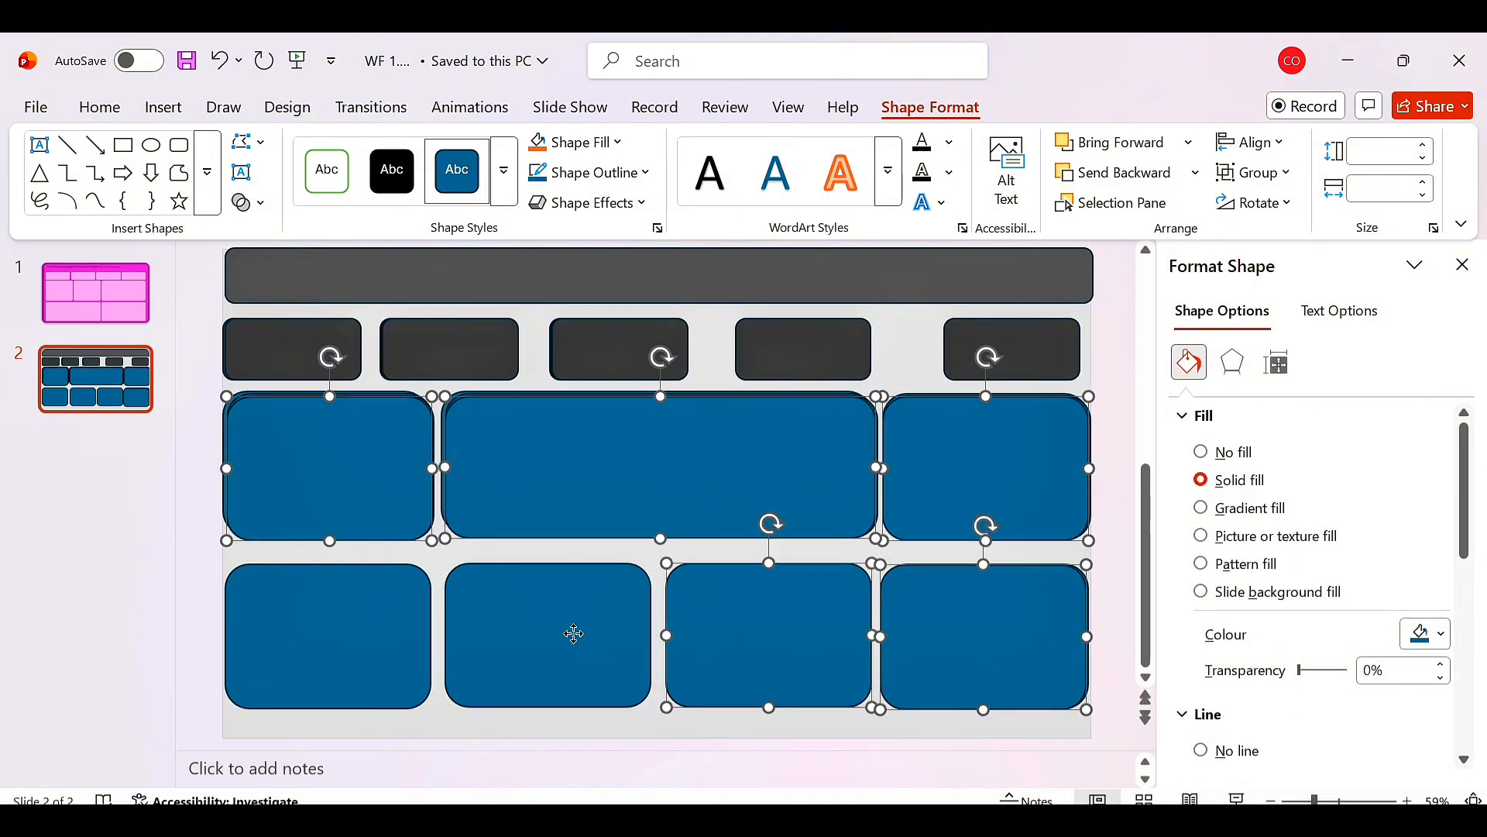
shift+click(571, 630)
shift+click(372, 650)
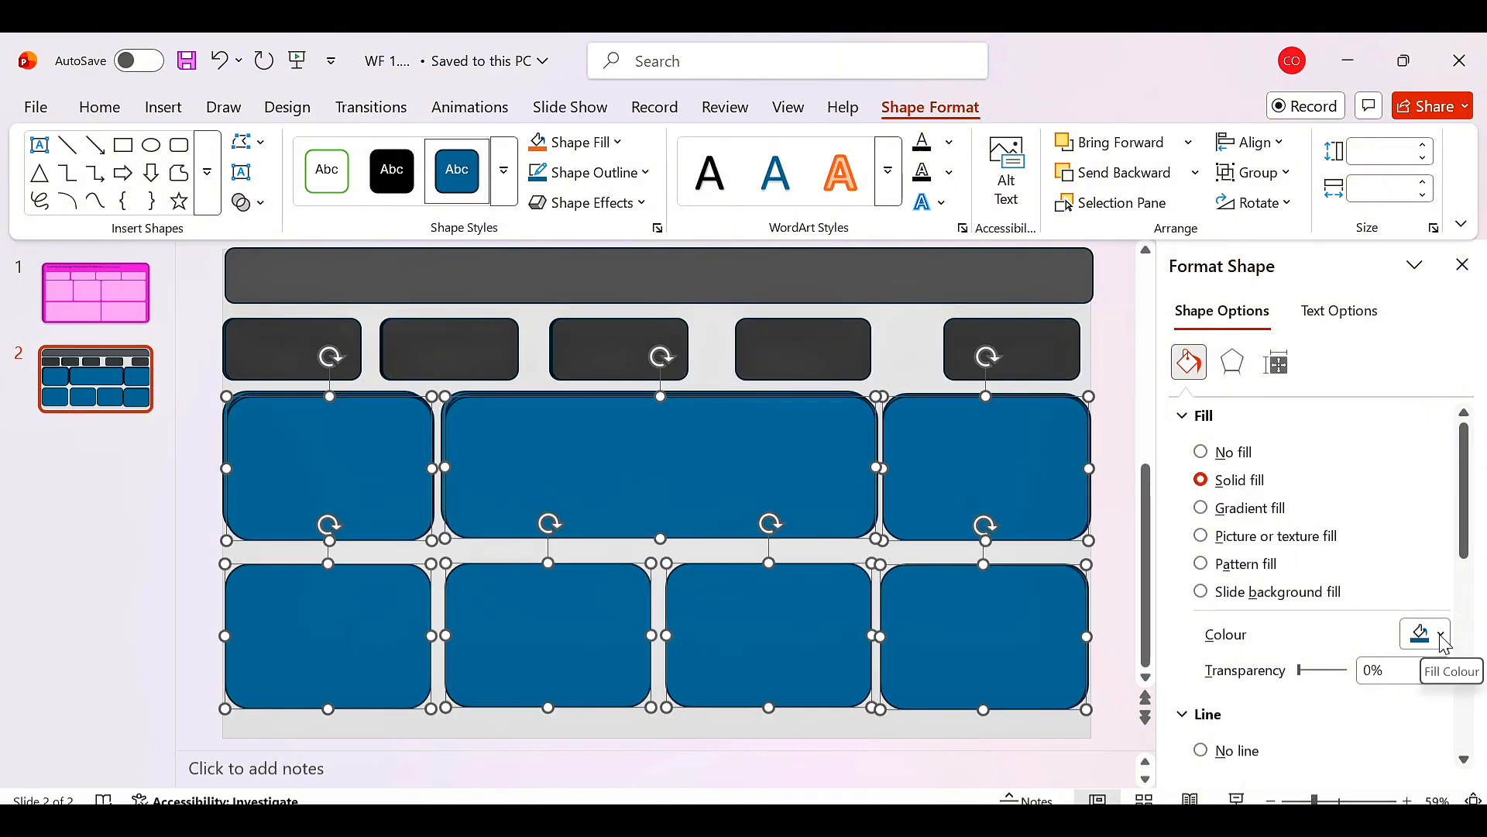
click(1443, 636)
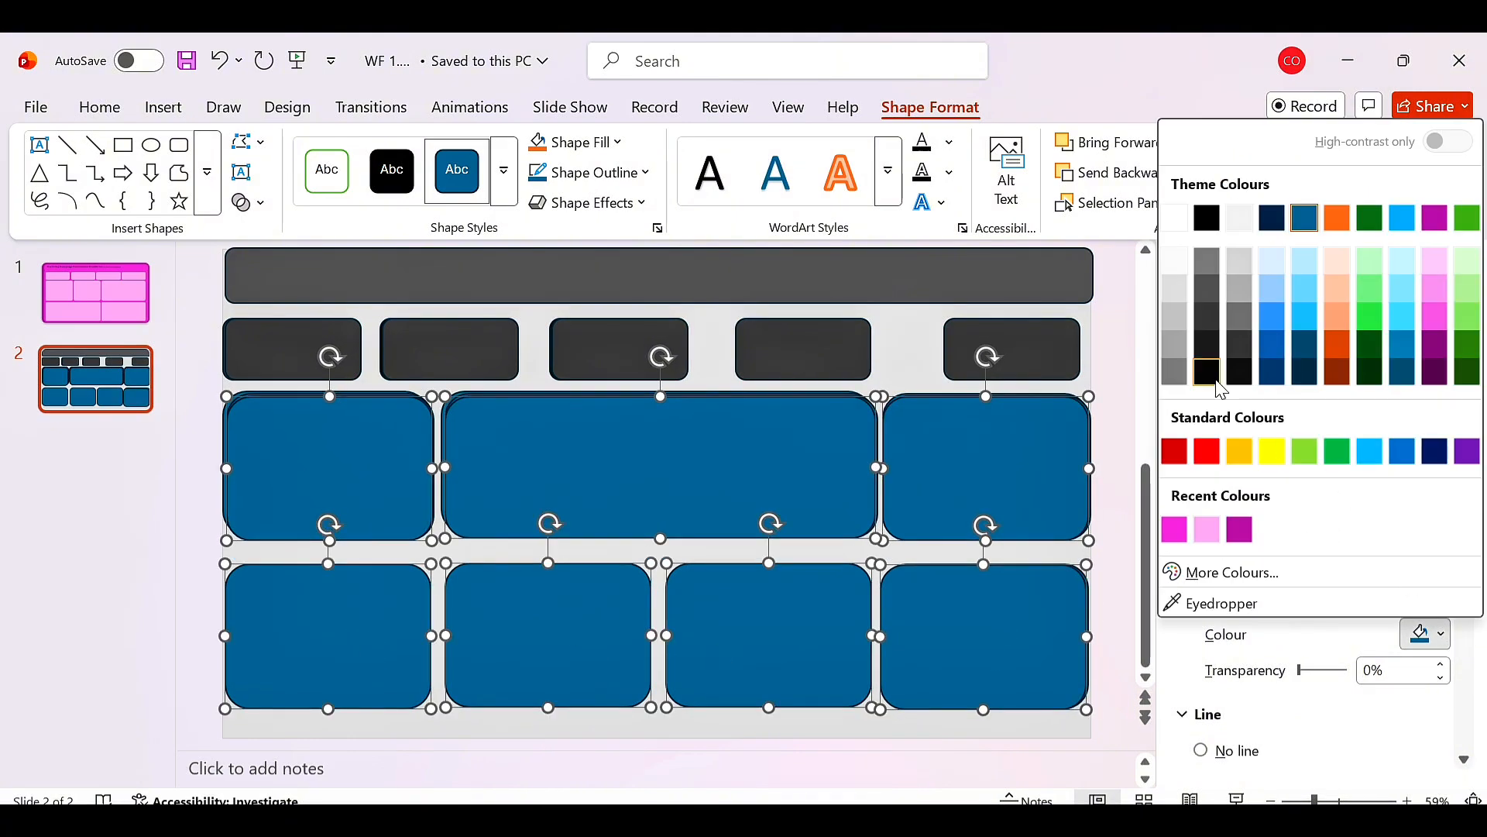
click(1240, 218)
Revert the fill of five of the large panels back to blue.
click(124, 585)
click(256, 449)
key(Delete)
click(276, 455)
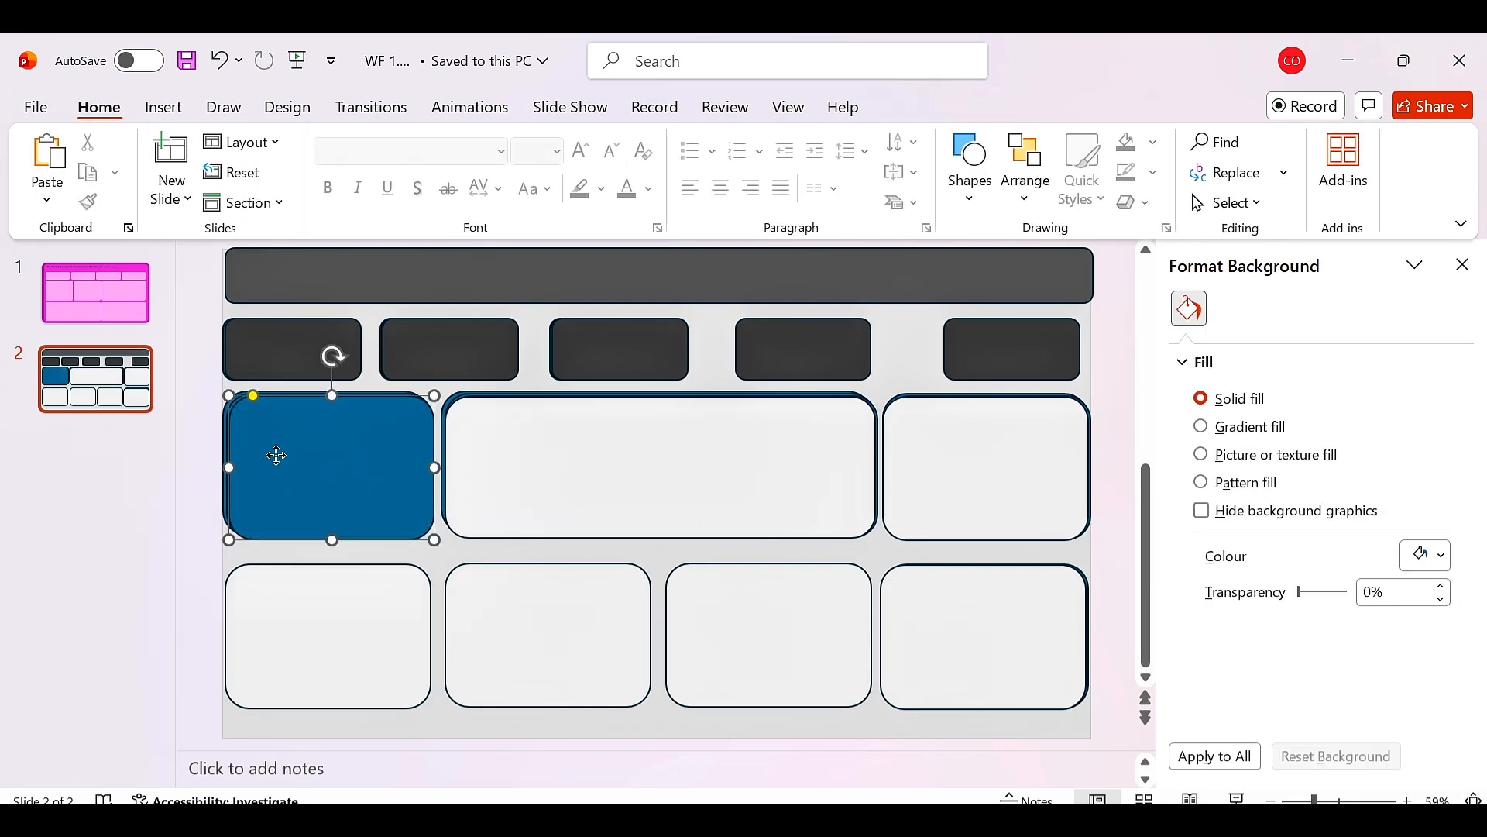
key(Delete)
click(277, 462)
key(Delete)
click(550, 458)
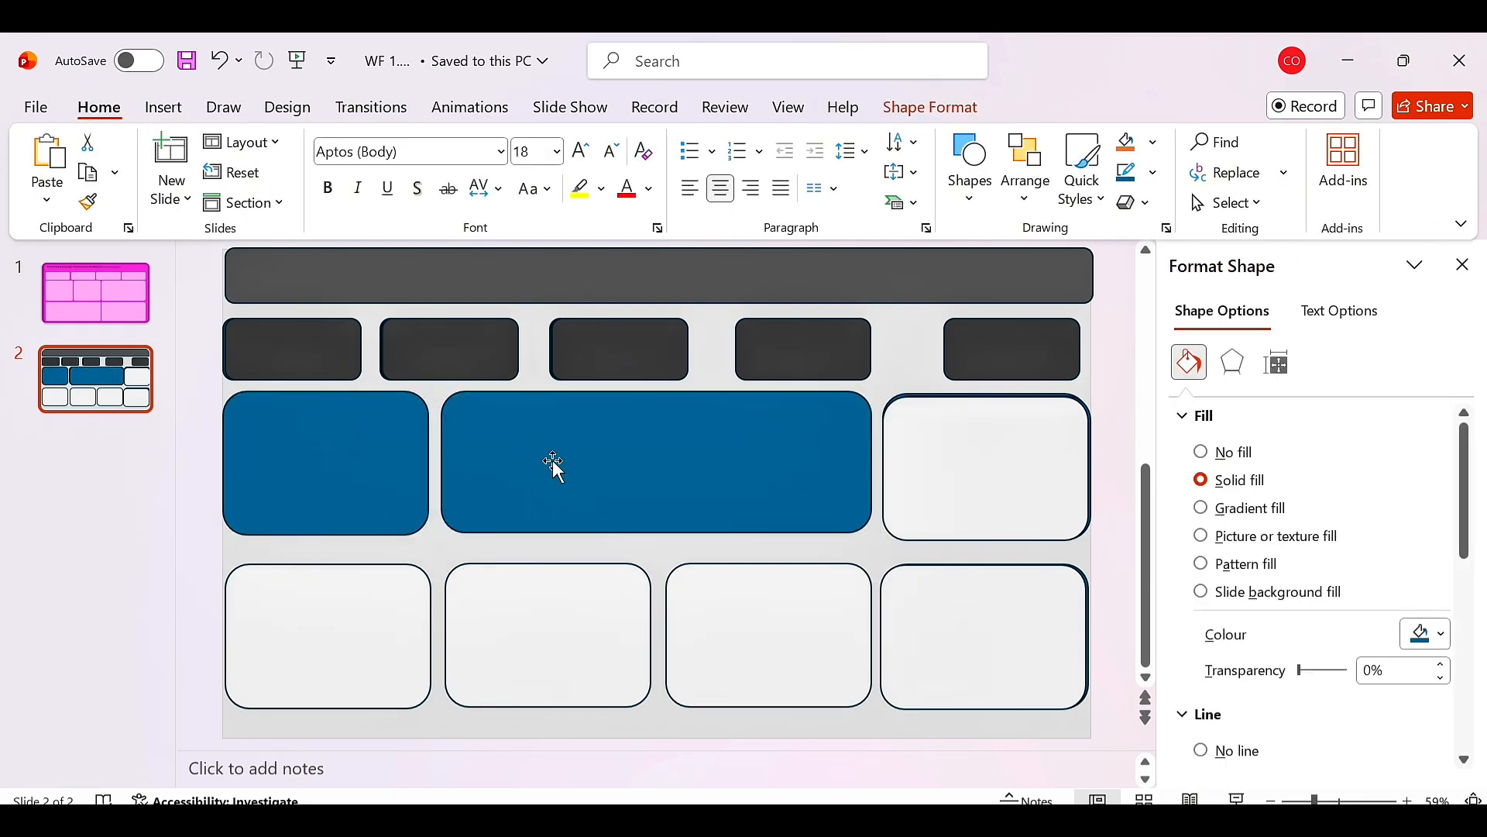
click(979, 476)
click(1022, 626)
key(Escape)
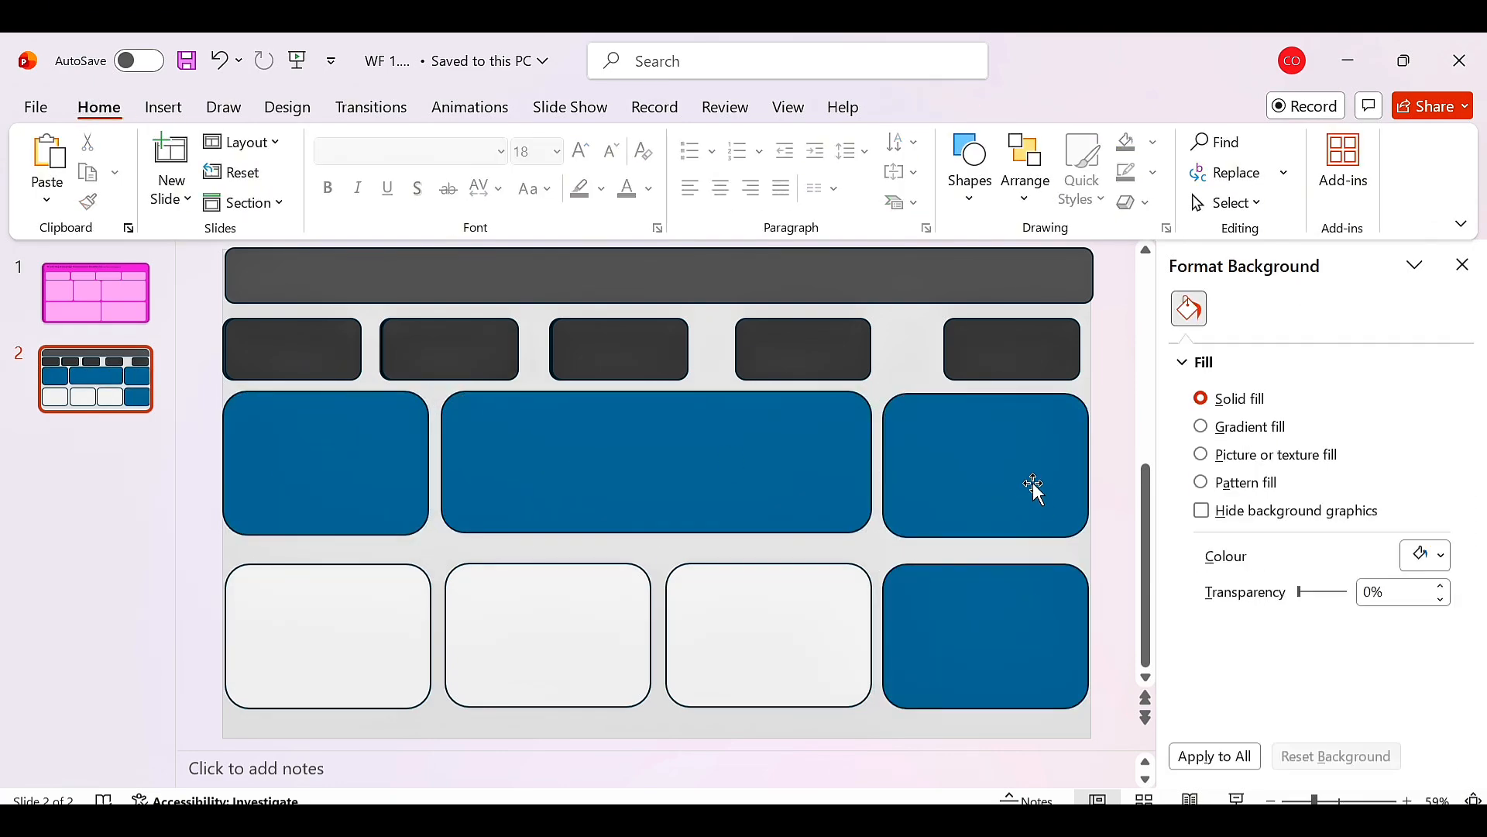
Fill those five panels with Light Grey, Background 2 again.
click(1033, 489)
click(1441, 634)
click(1175, 218)
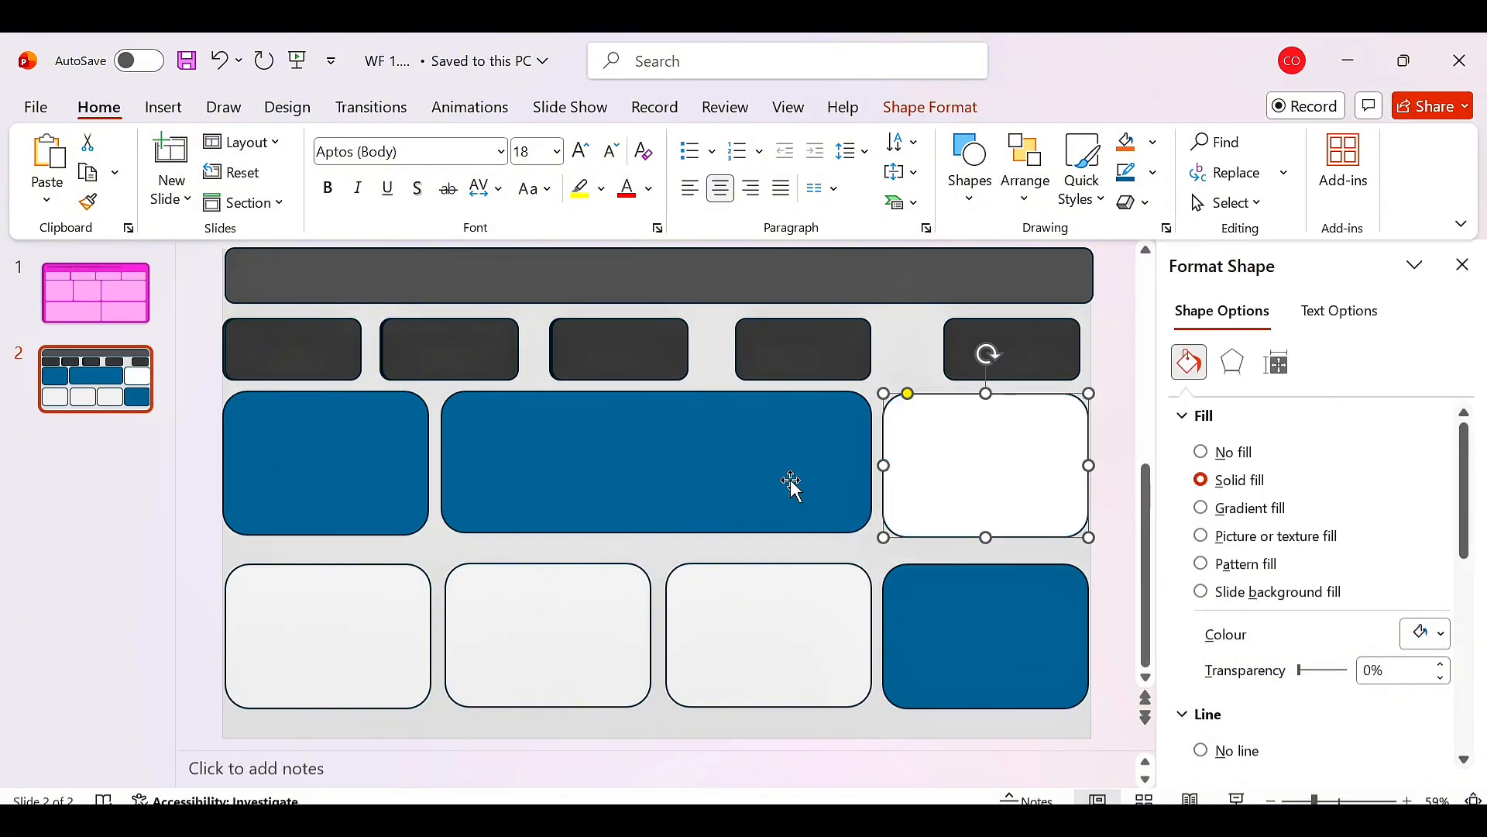
click(1428, 634)
click(1232, 217)
click(847, 514)
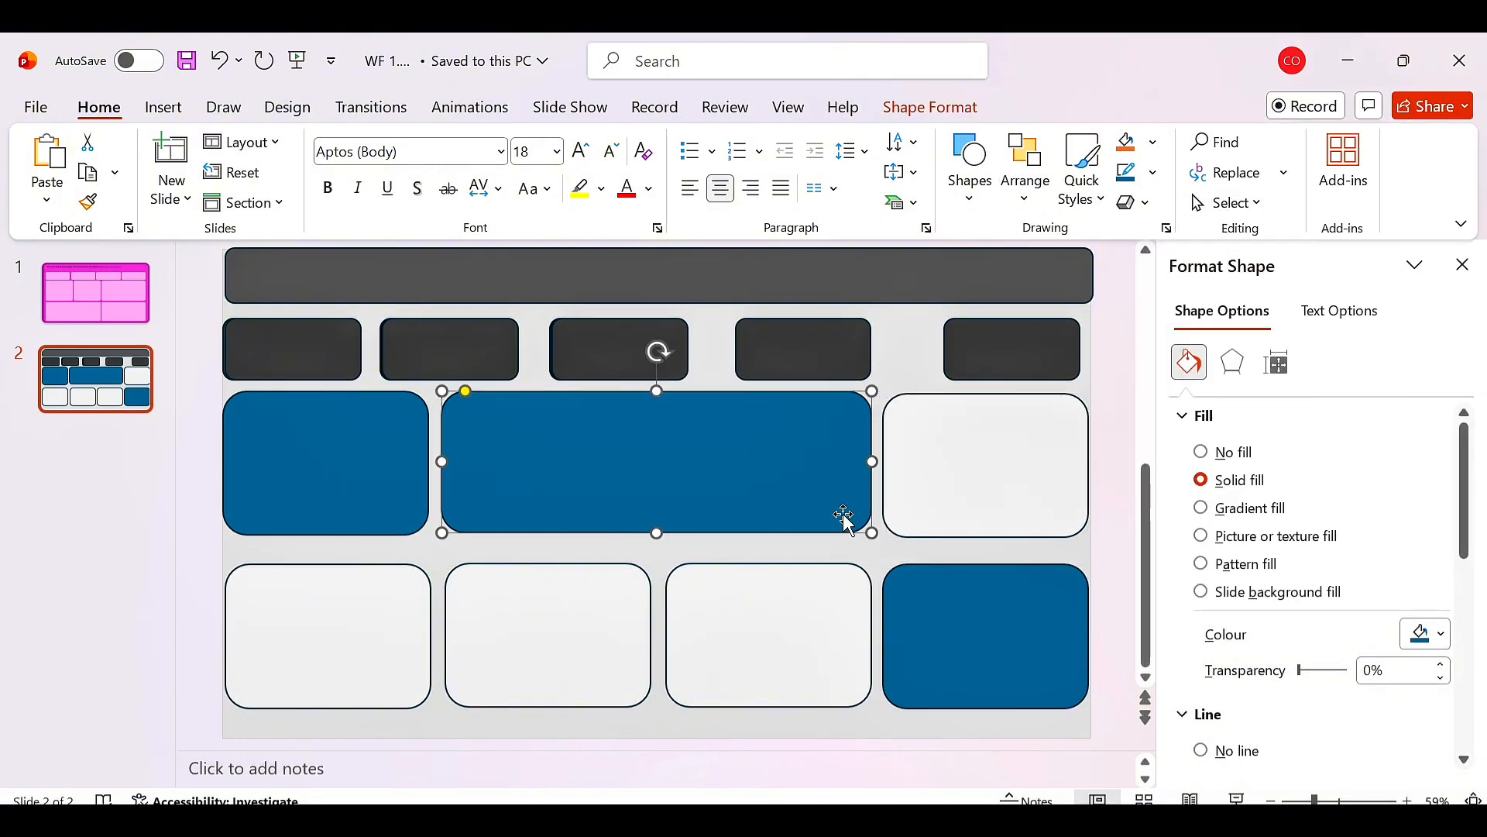
click(1426, 634)
click(1231, 217)
click(230, 521)
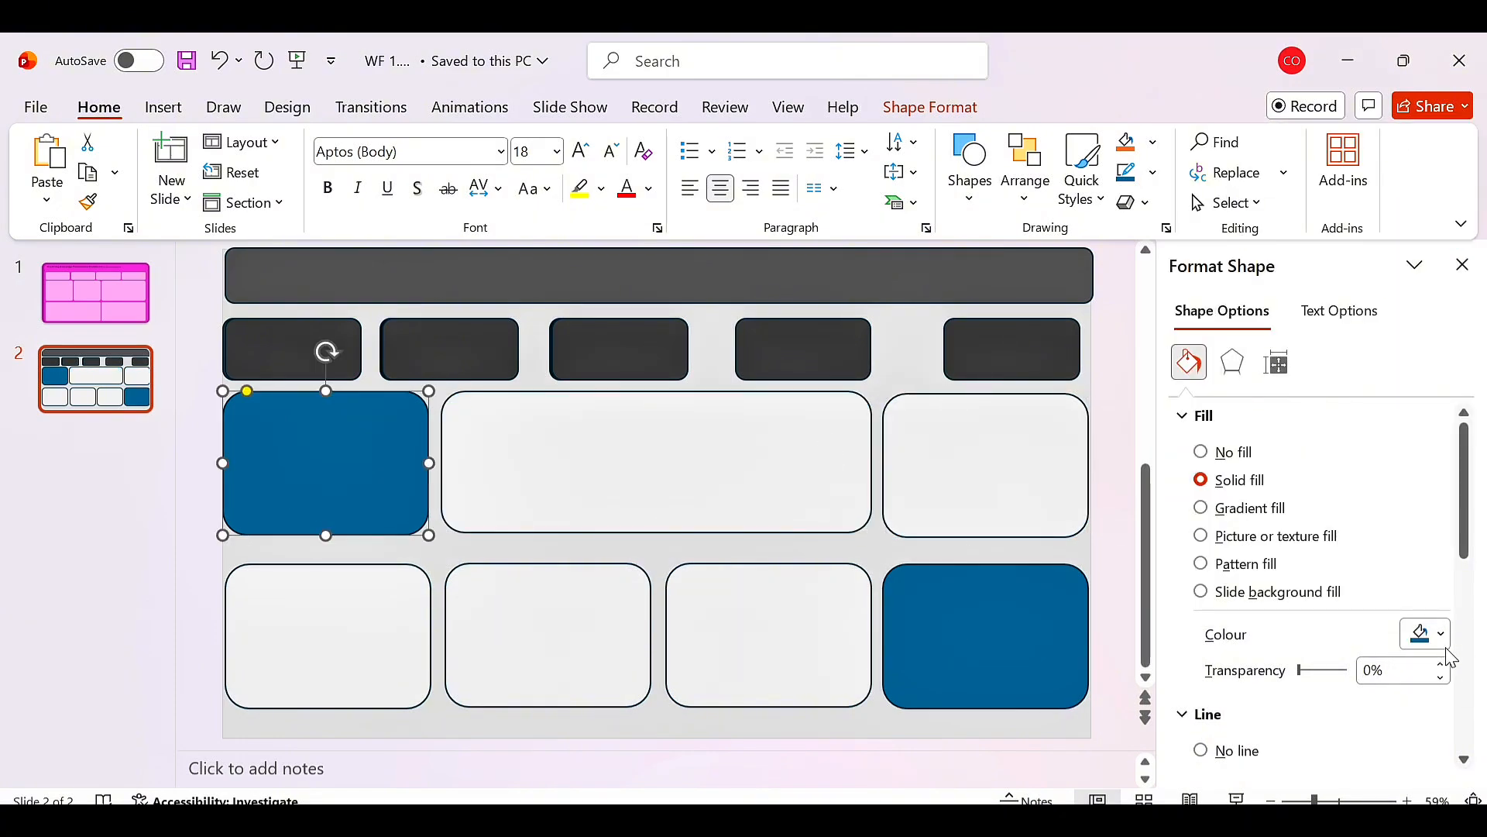
click(1428, 634)
click(1240, 218)
click(988, 620)
click(1428, 634)
click(1240, 218)
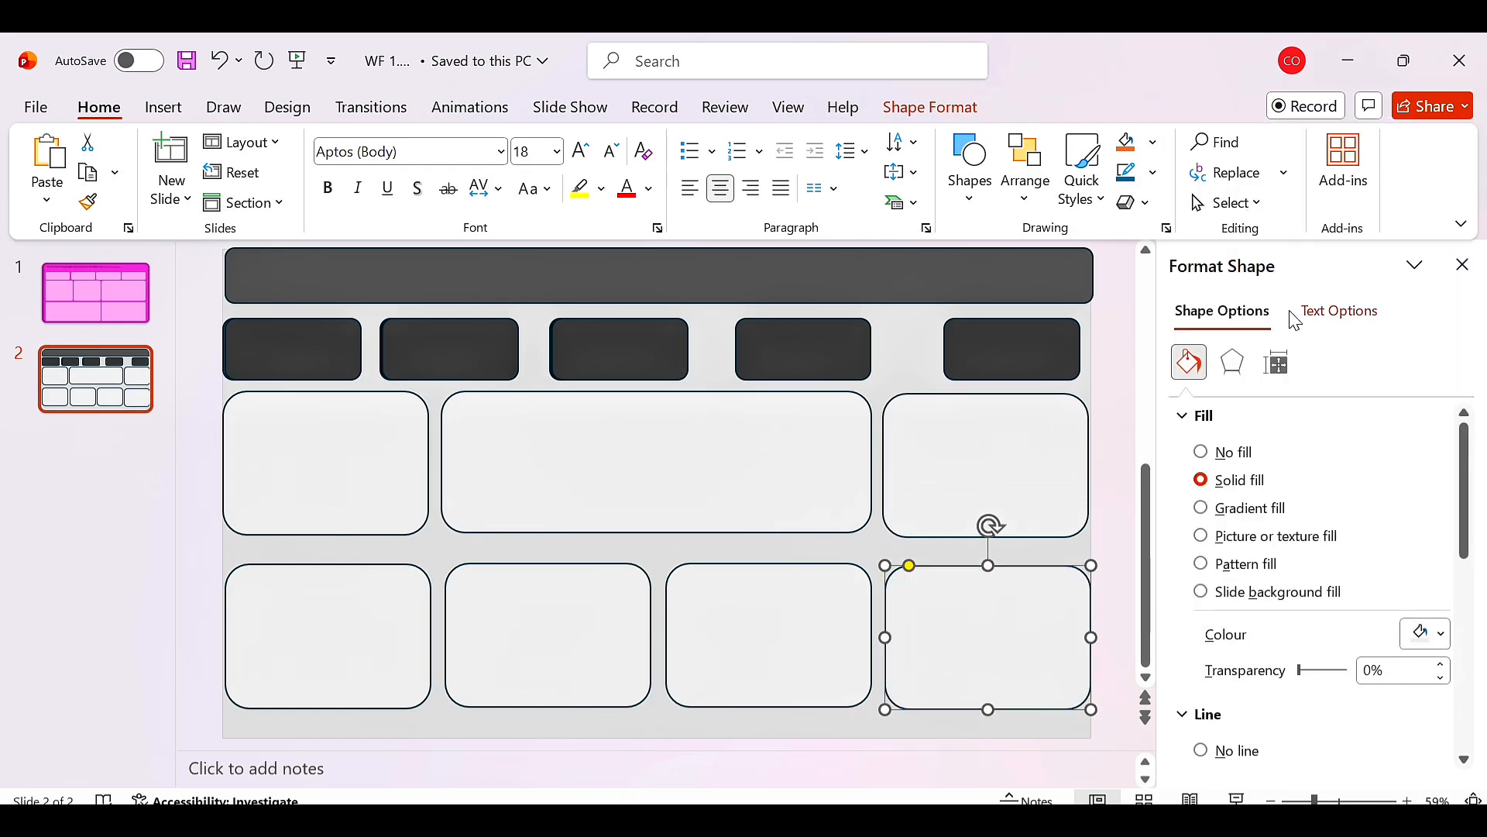
Remove the outline from each of the eight large panels.
click(341, 500)
key(F4)
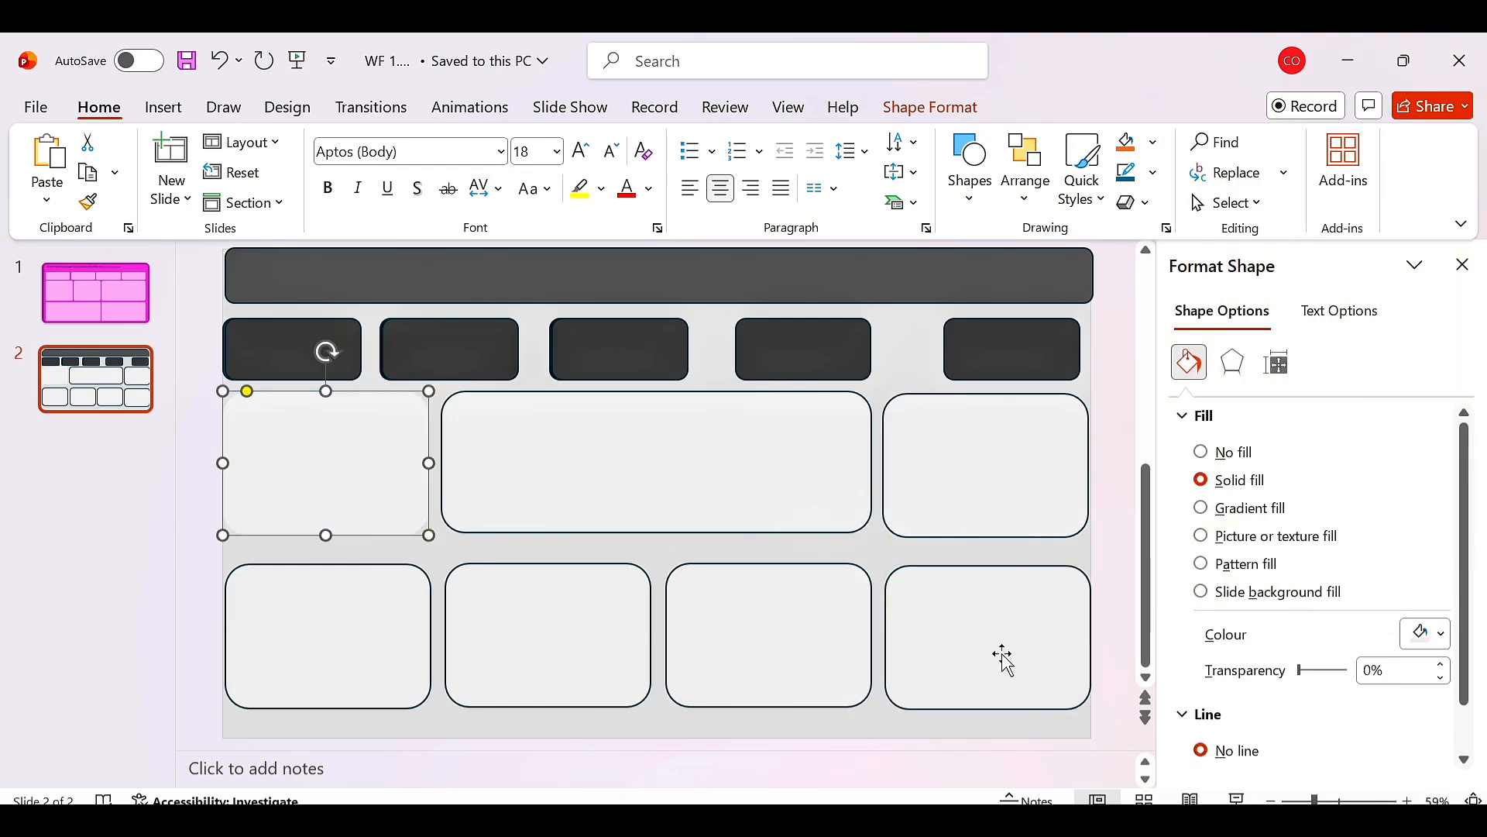
click(1003, 657)
key(F4)
click(986, 524)
key(F4)
click(767, 635)
key(F4)
click(774, 480)
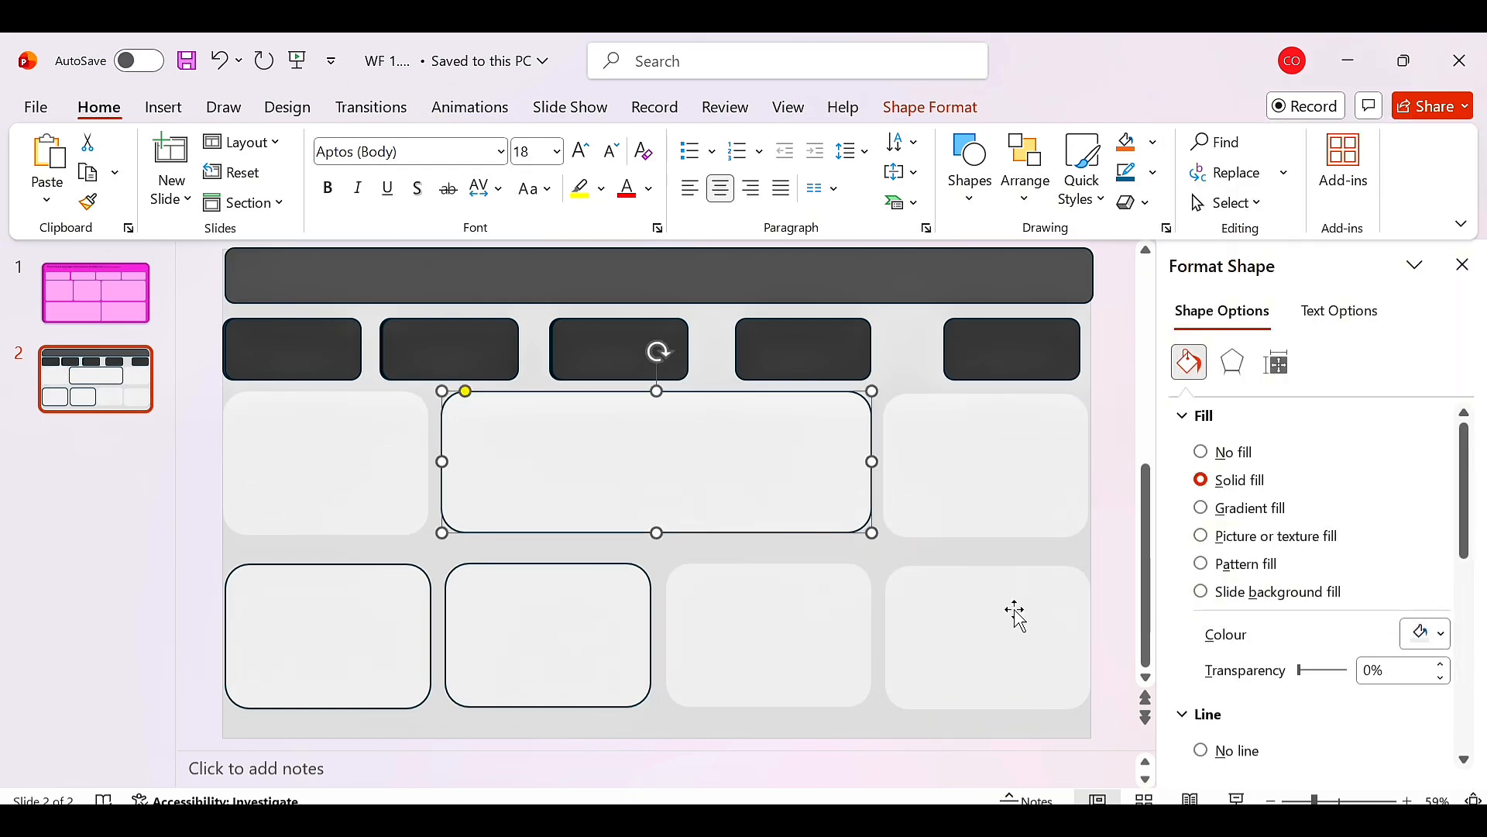
key(F4)
click(534, 635)
key(F4)
click(364, 643)
key(F4)
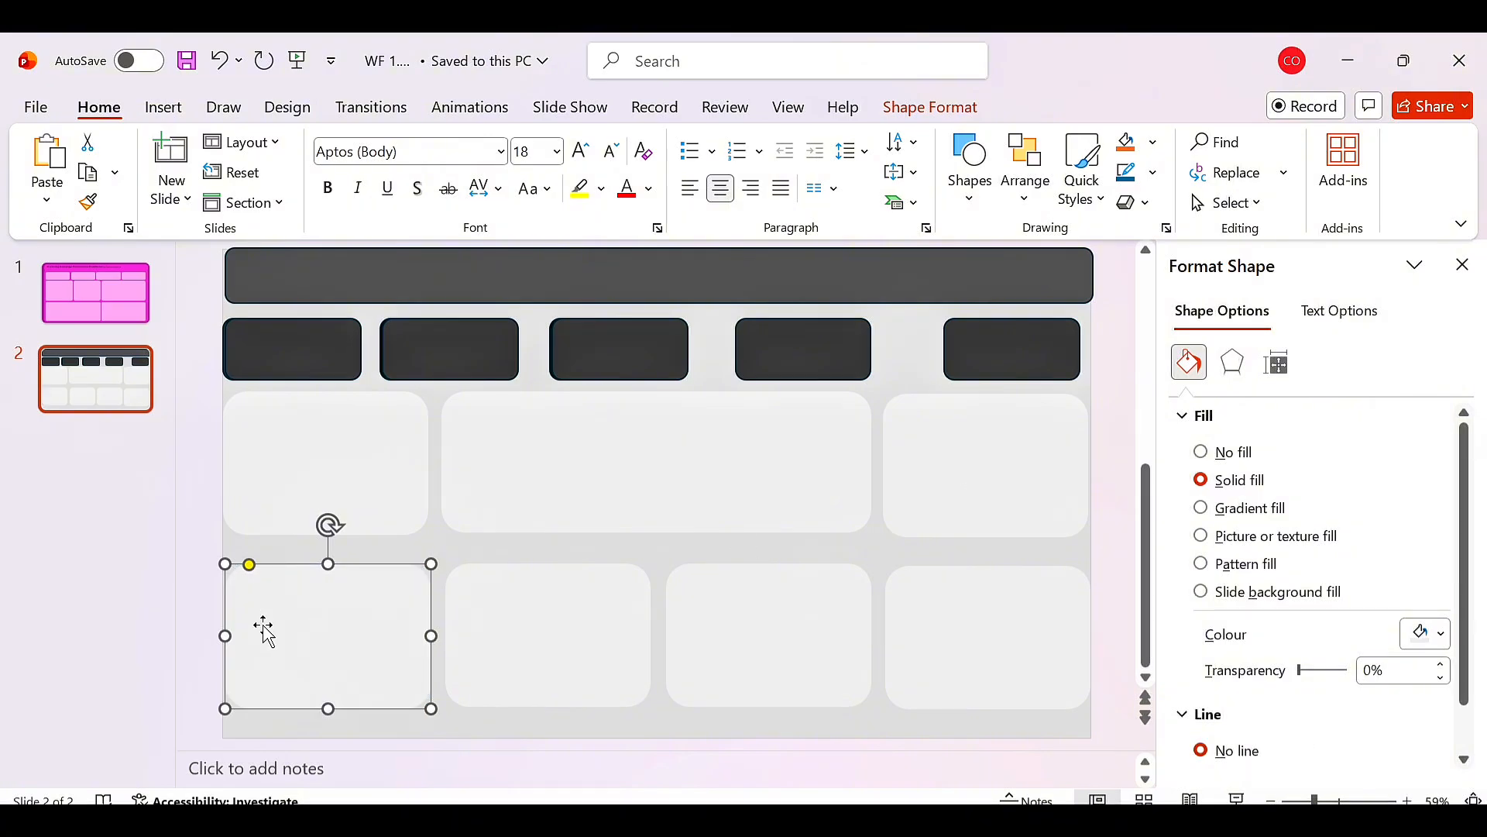
key(Escape)
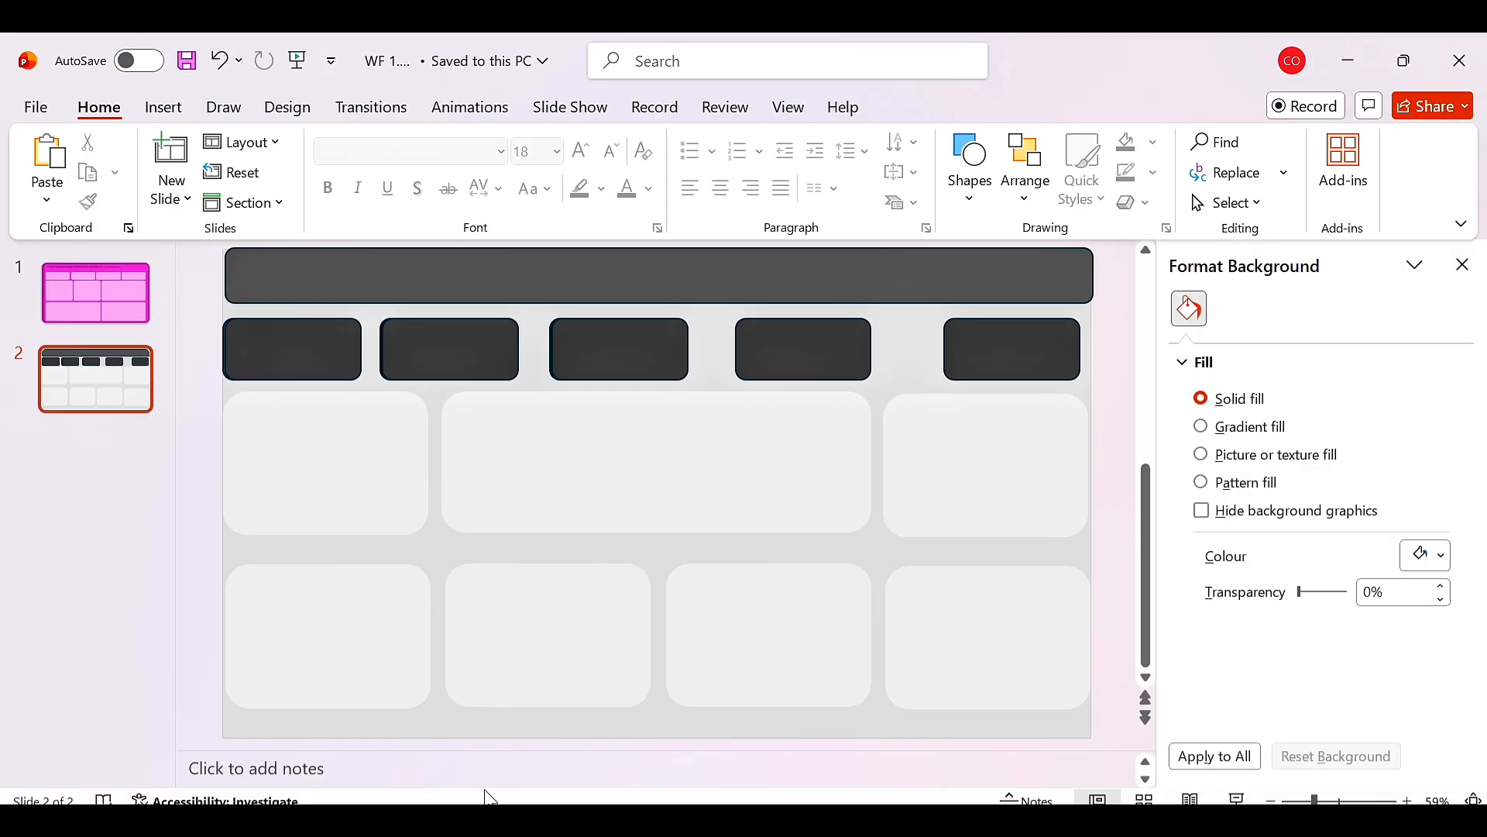
Select all eight large panels and set their size to 2.5" high and 3.2" wide.
click(328, 472)
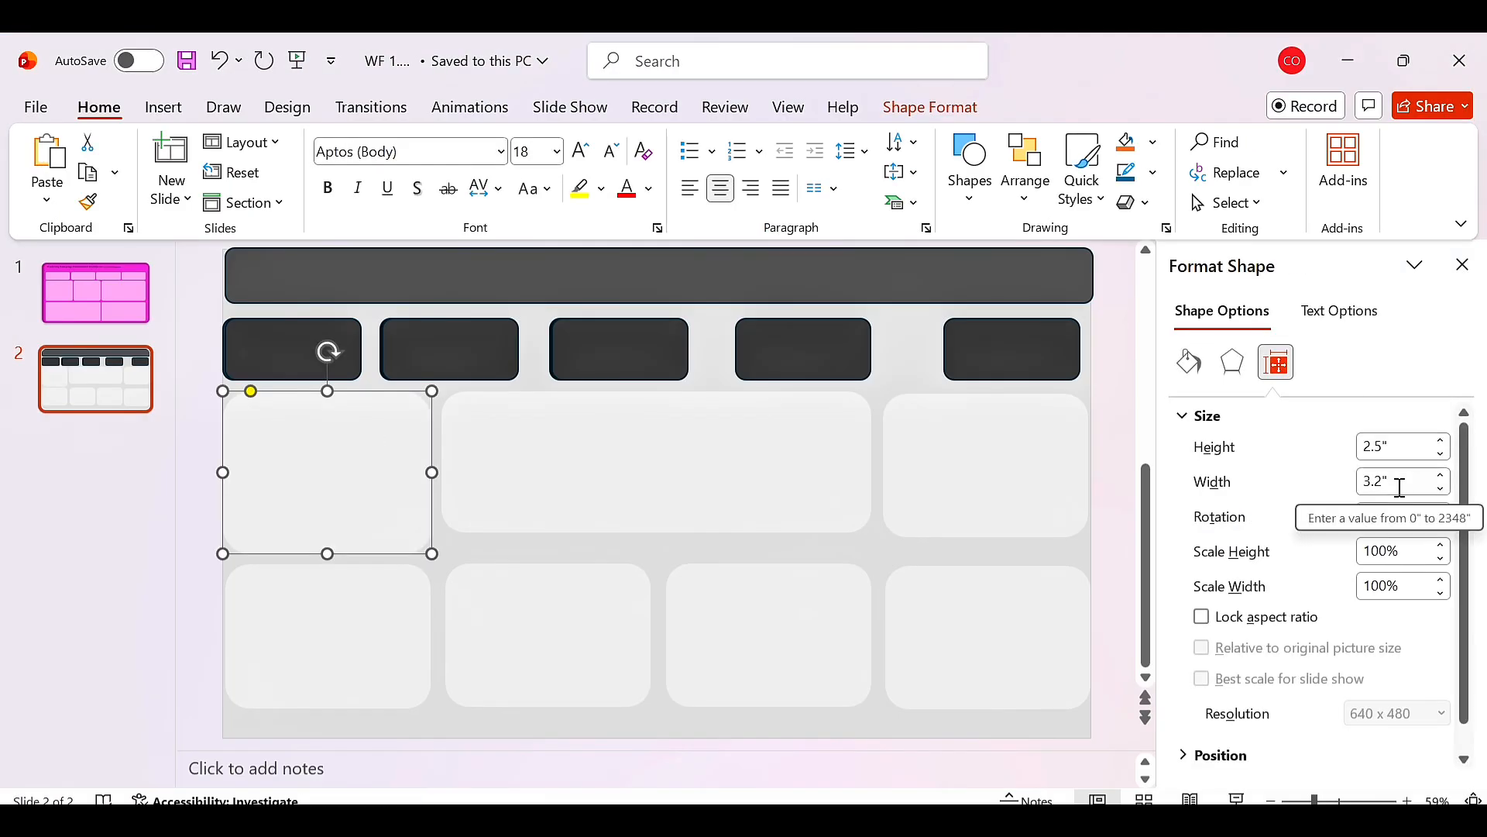
shift+click(760, 481)
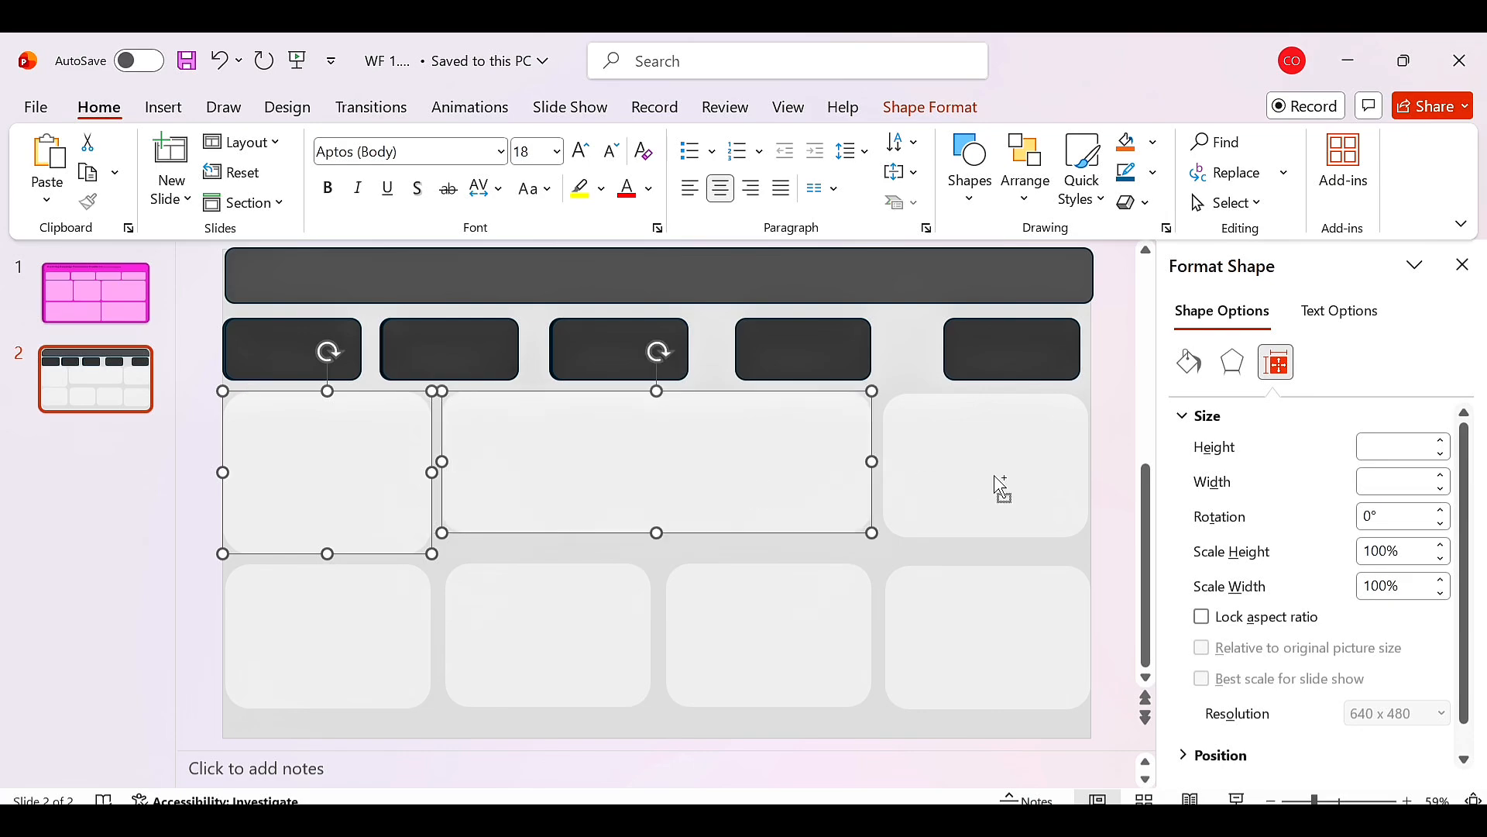
shift+click(996, 484)
shift+click(988, 589)
shift+click(830, 643)
shift+click(651, 631)
shift+click(361, 640)
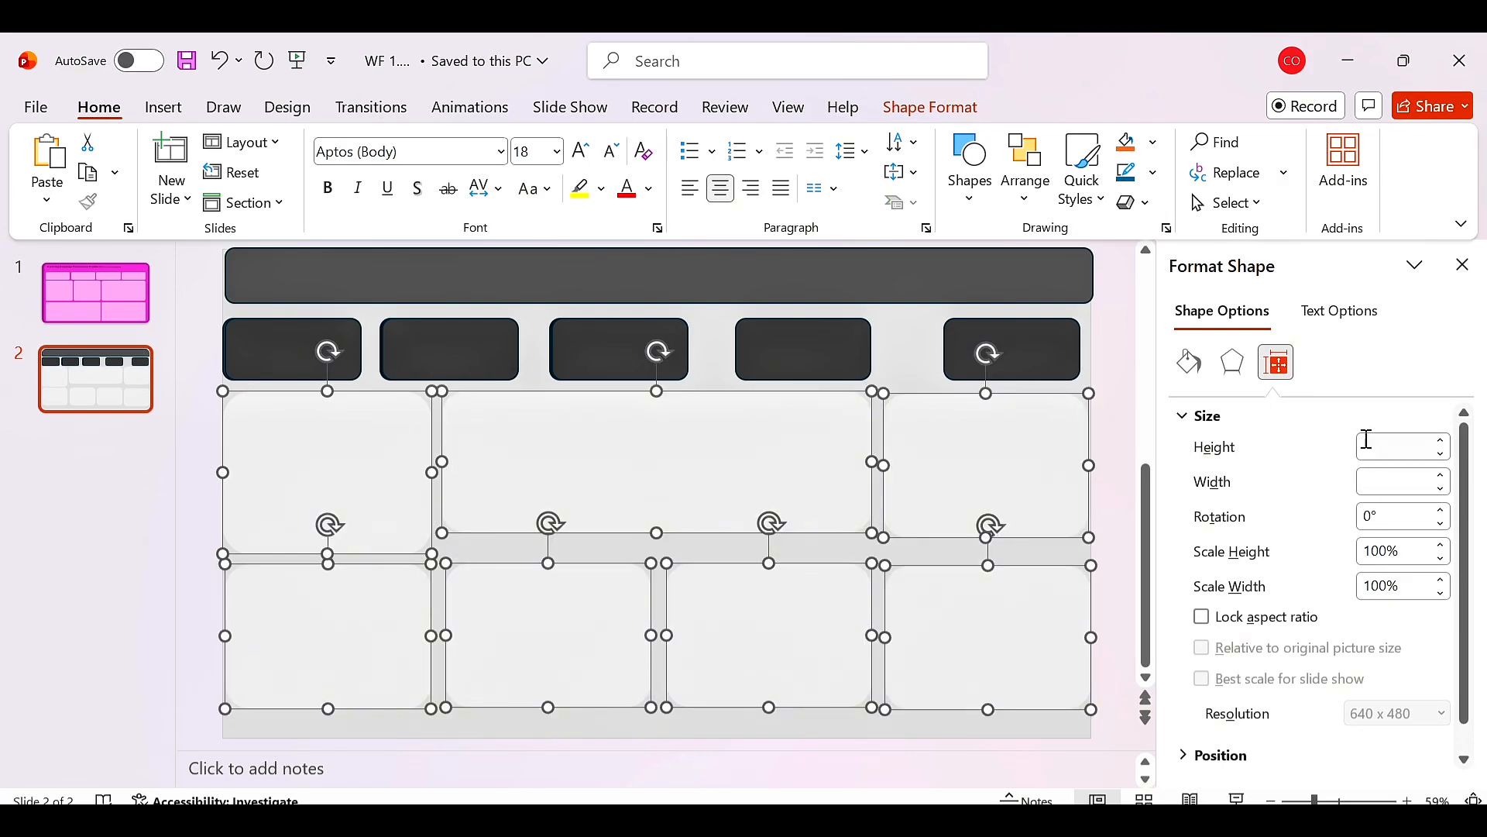
click(1369, 481)
click(1404, 443)
text(2.5)
click(1439, 441)
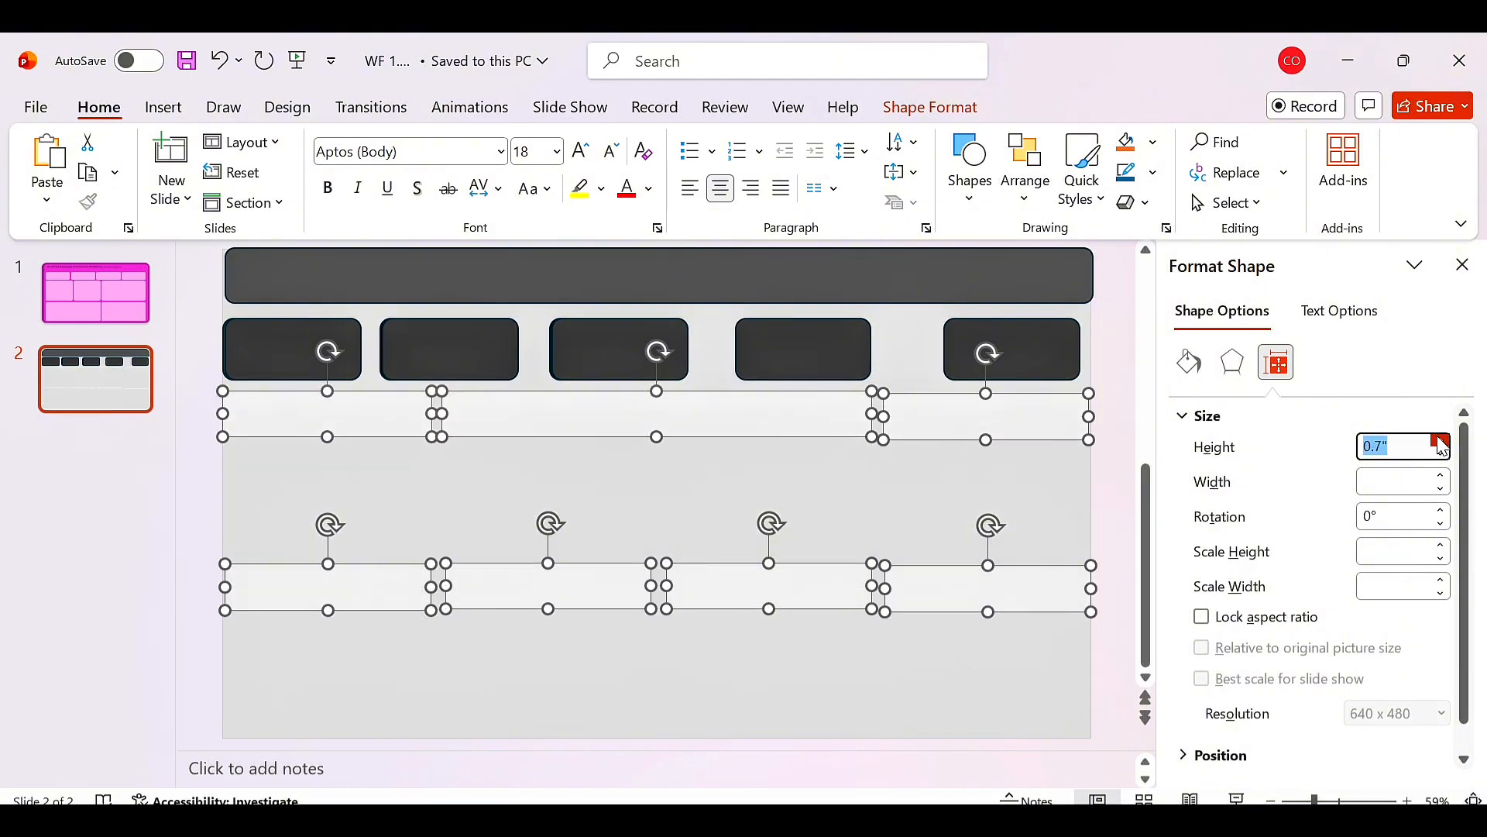
click(1441, 441)
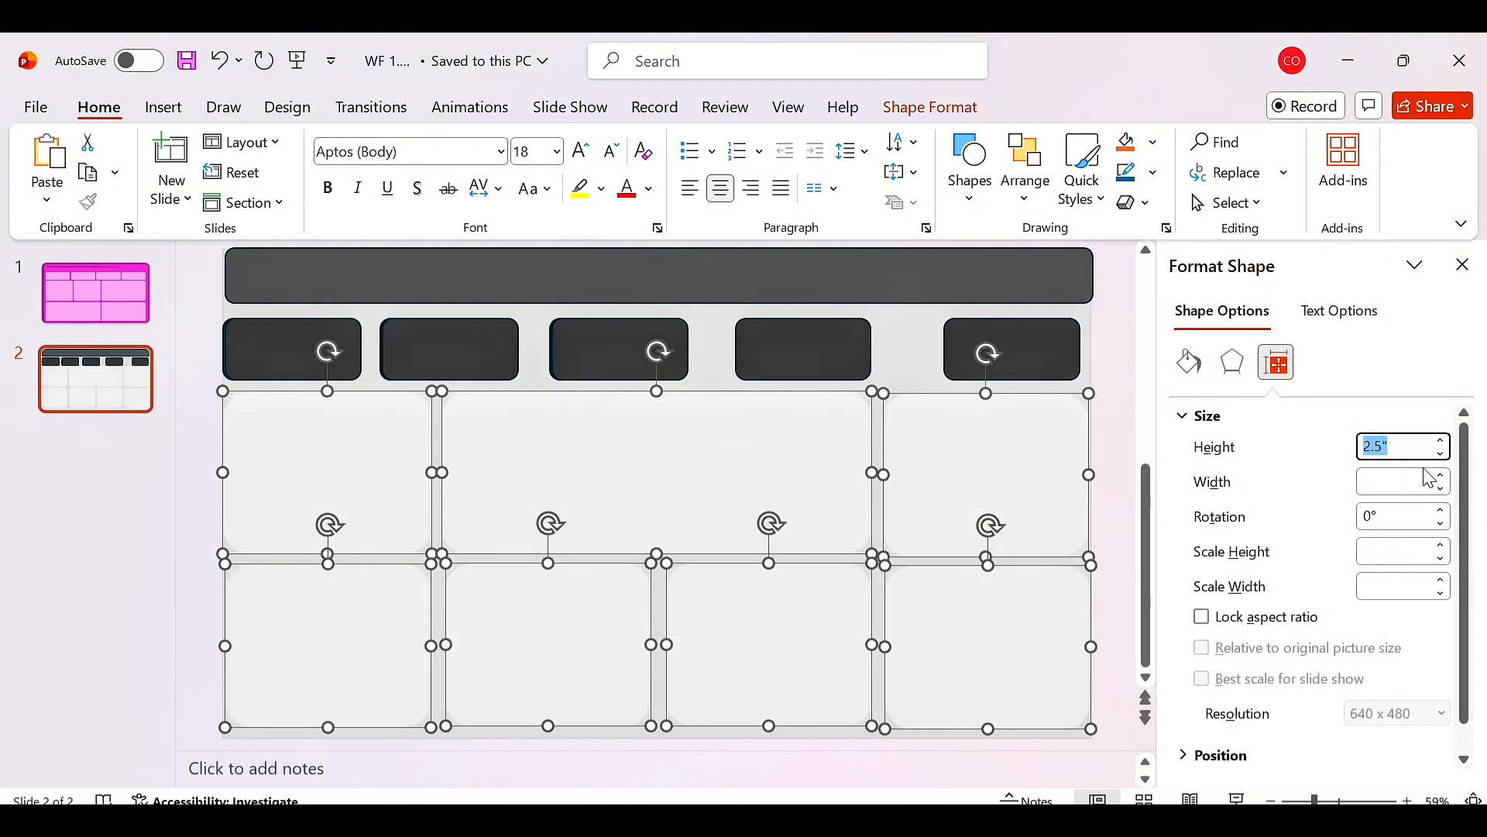
click(1441, 488)
click(1443, 477)
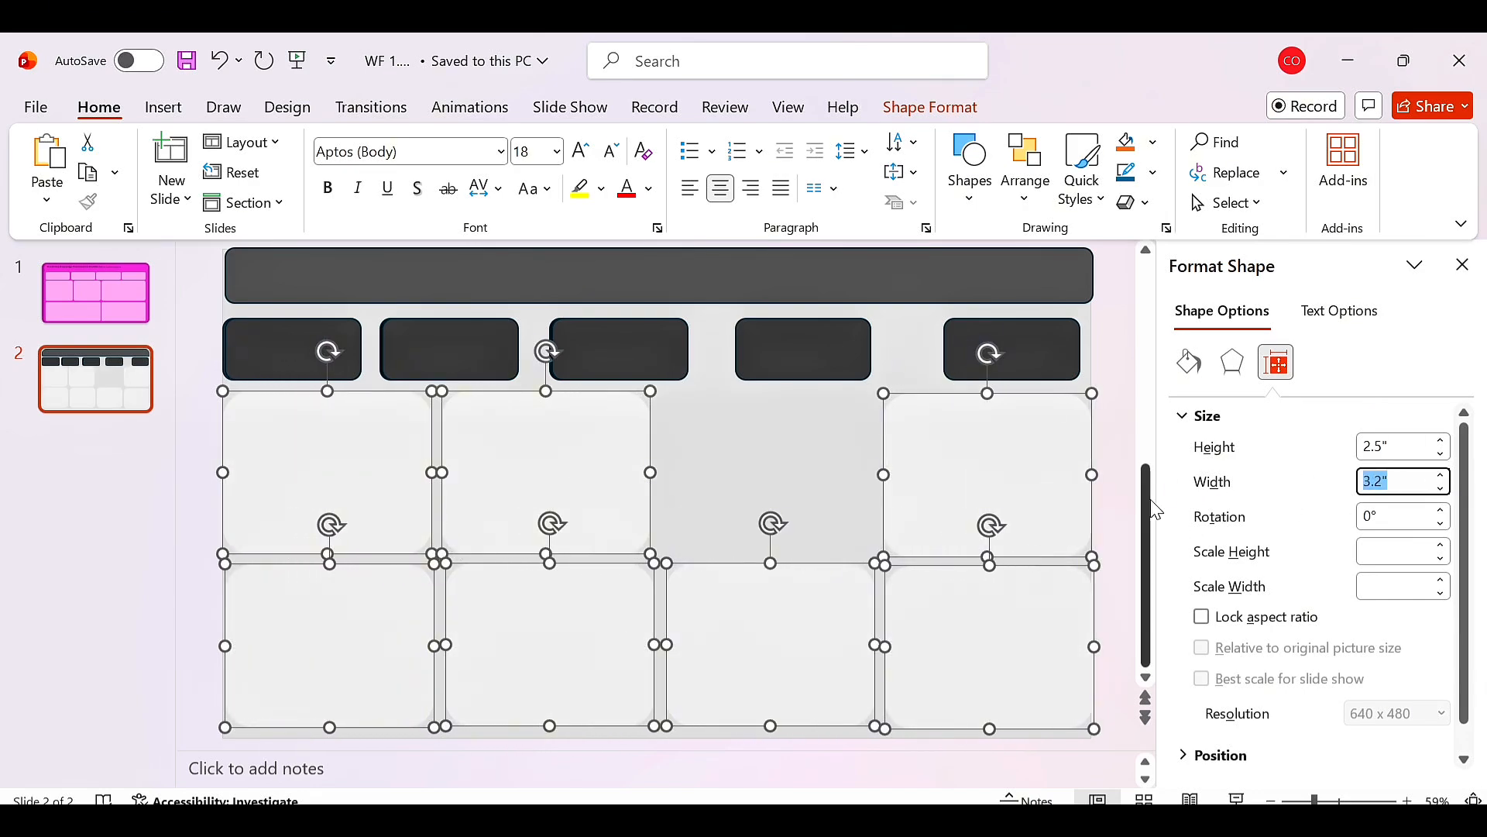
Stretch the wide top-middle panel back to about 6.6" wide.
click(767, 473)
click(596, 476)
drag(651, 474, 871, 486)
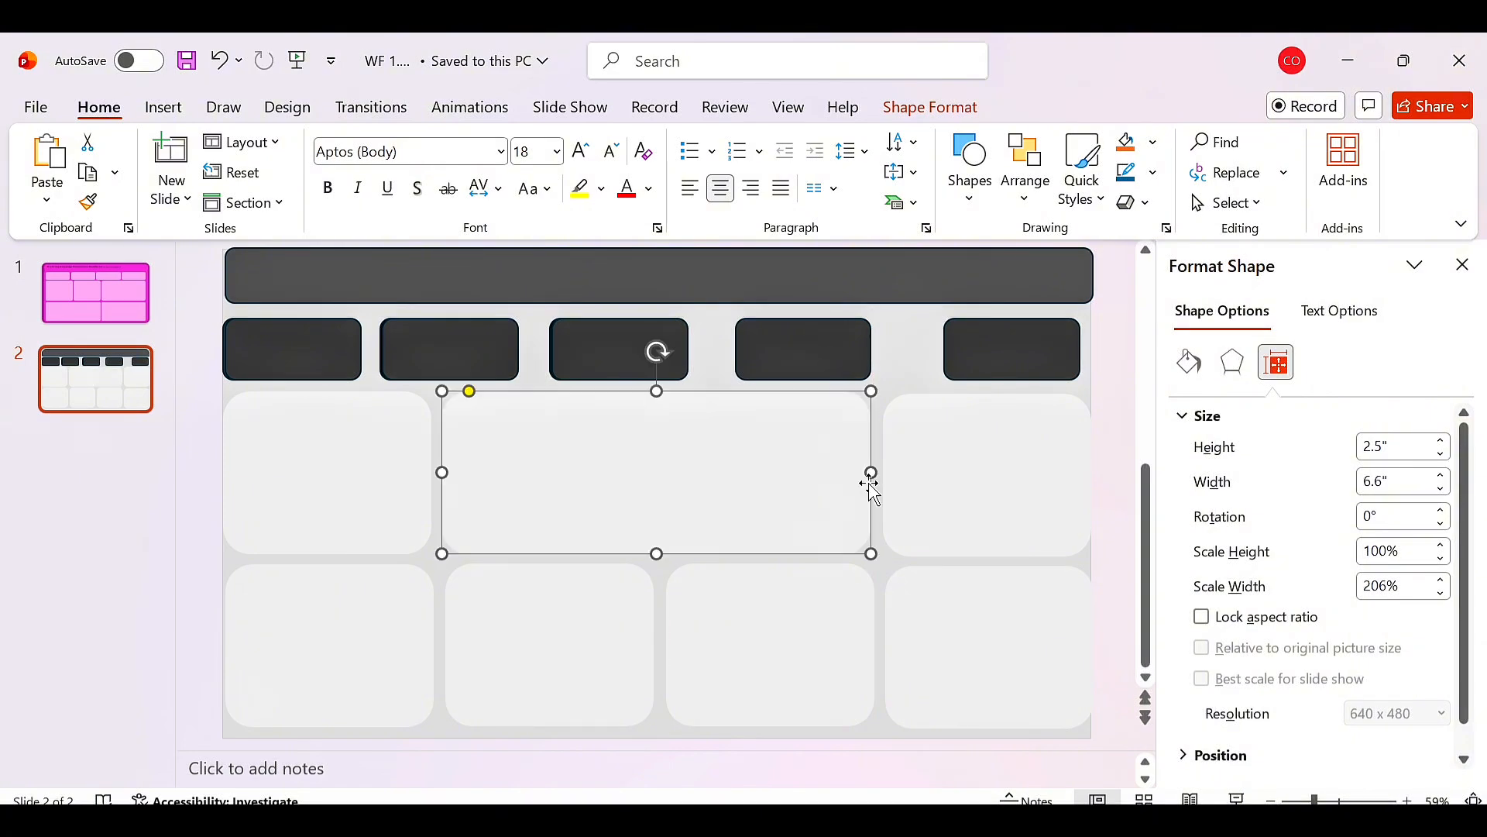
Adjust the corner rounding of the top-left panel and the four bottom-row panels.
click(325, 425)
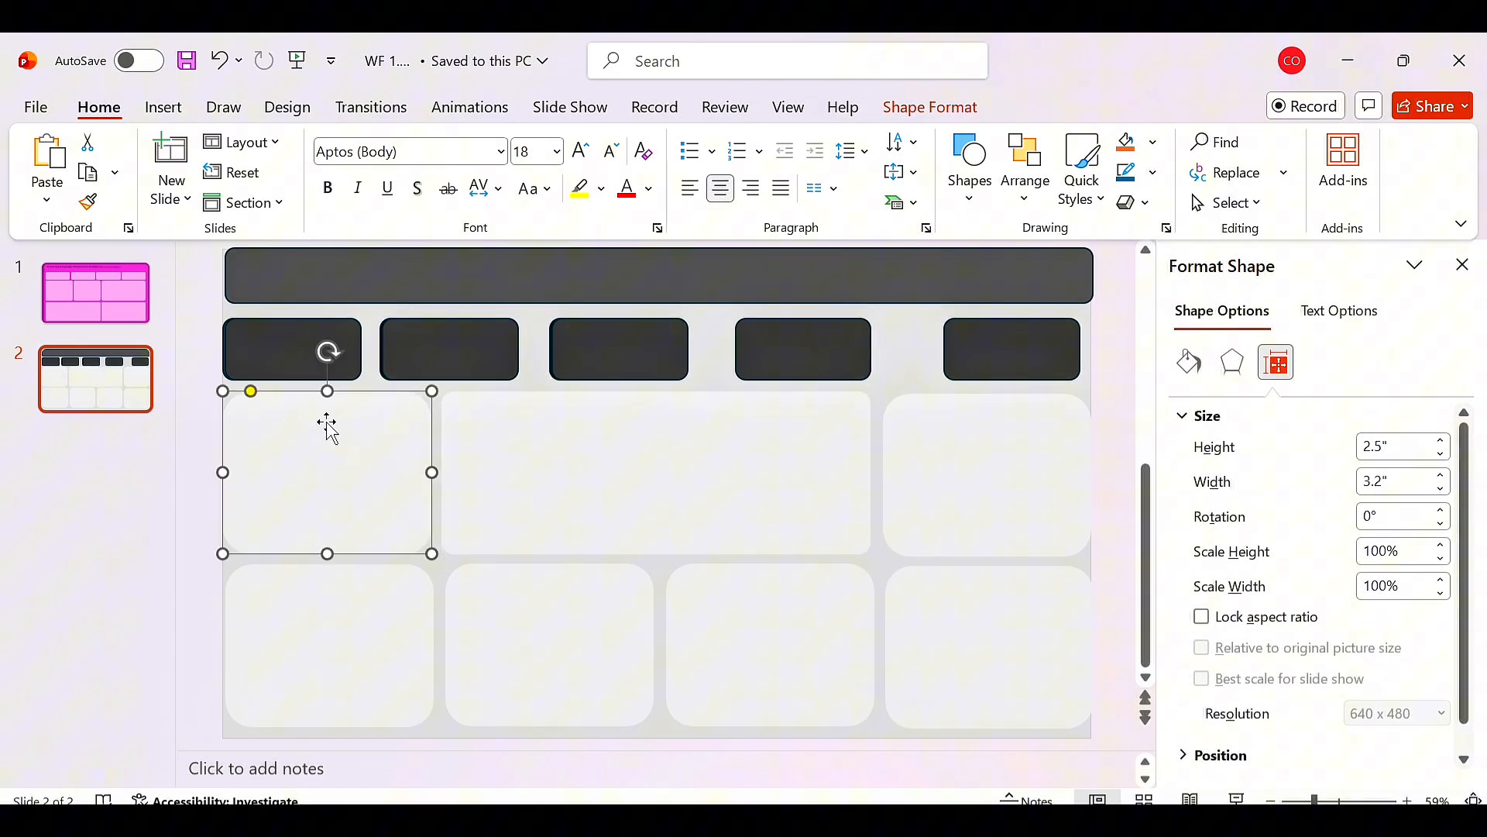
click(245, 395)
click(317, 639)
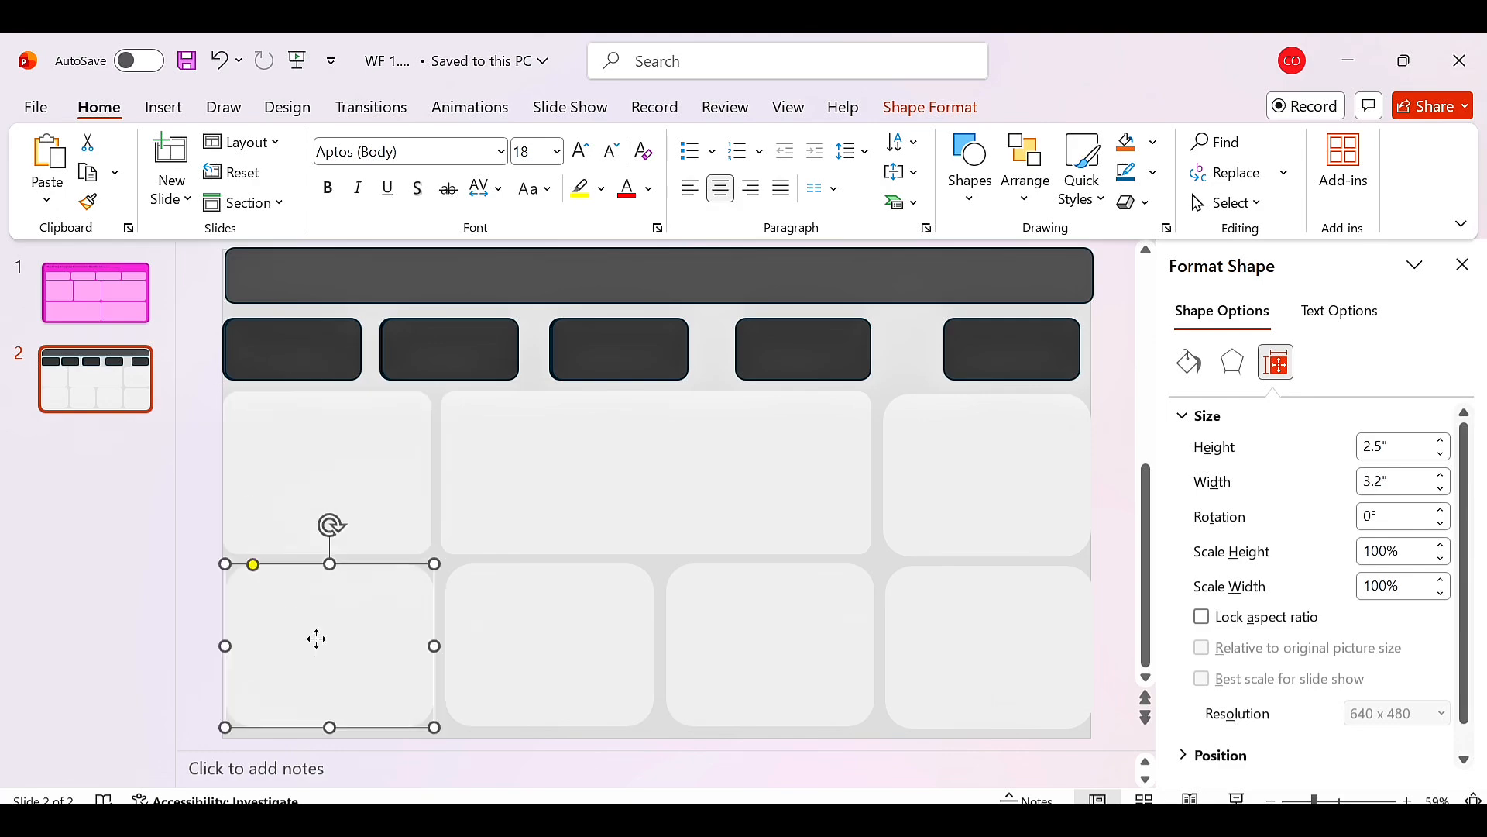
click(250, 563)
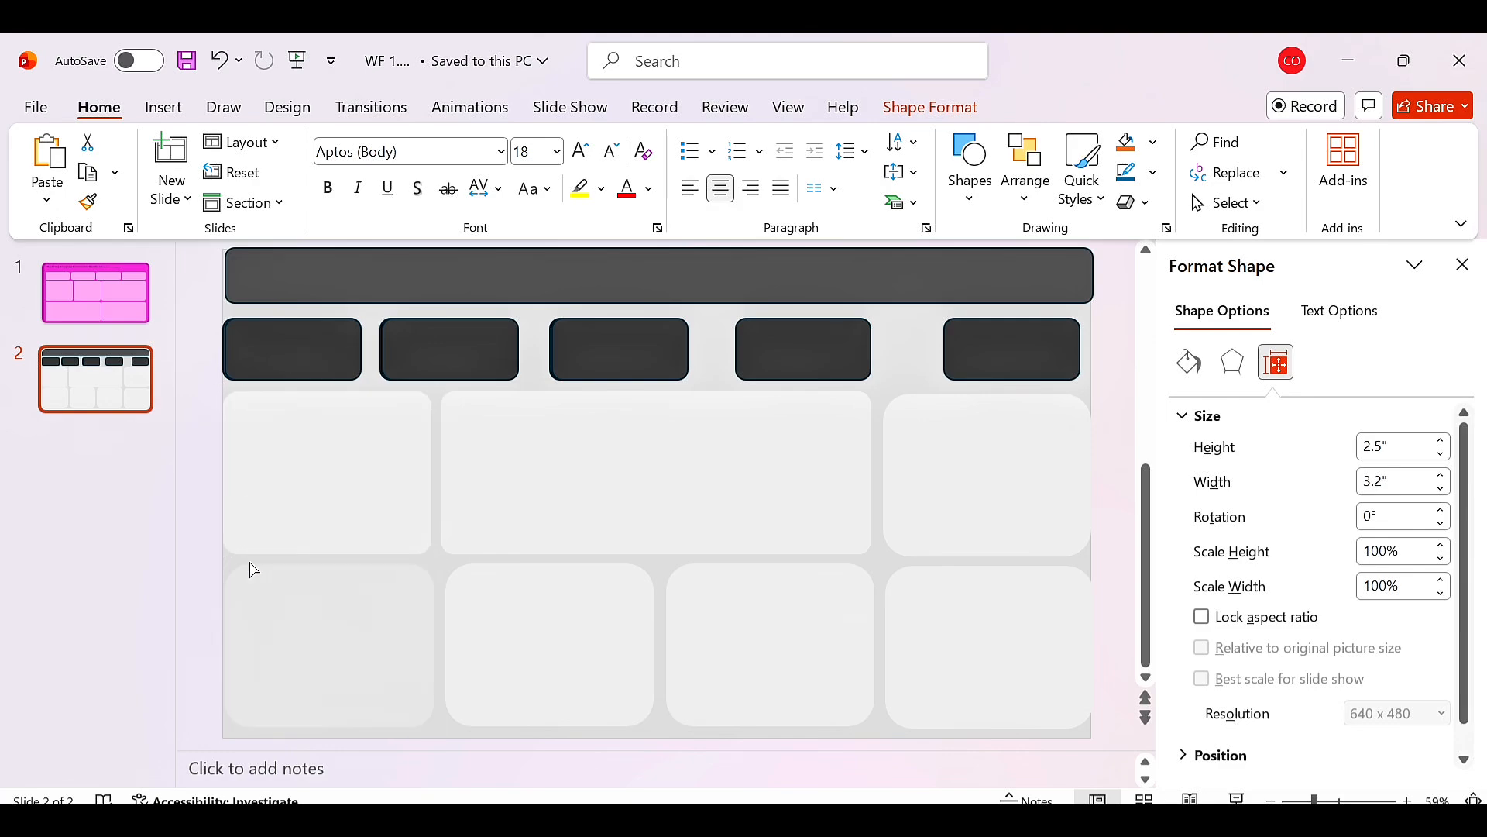
click(542, 633)
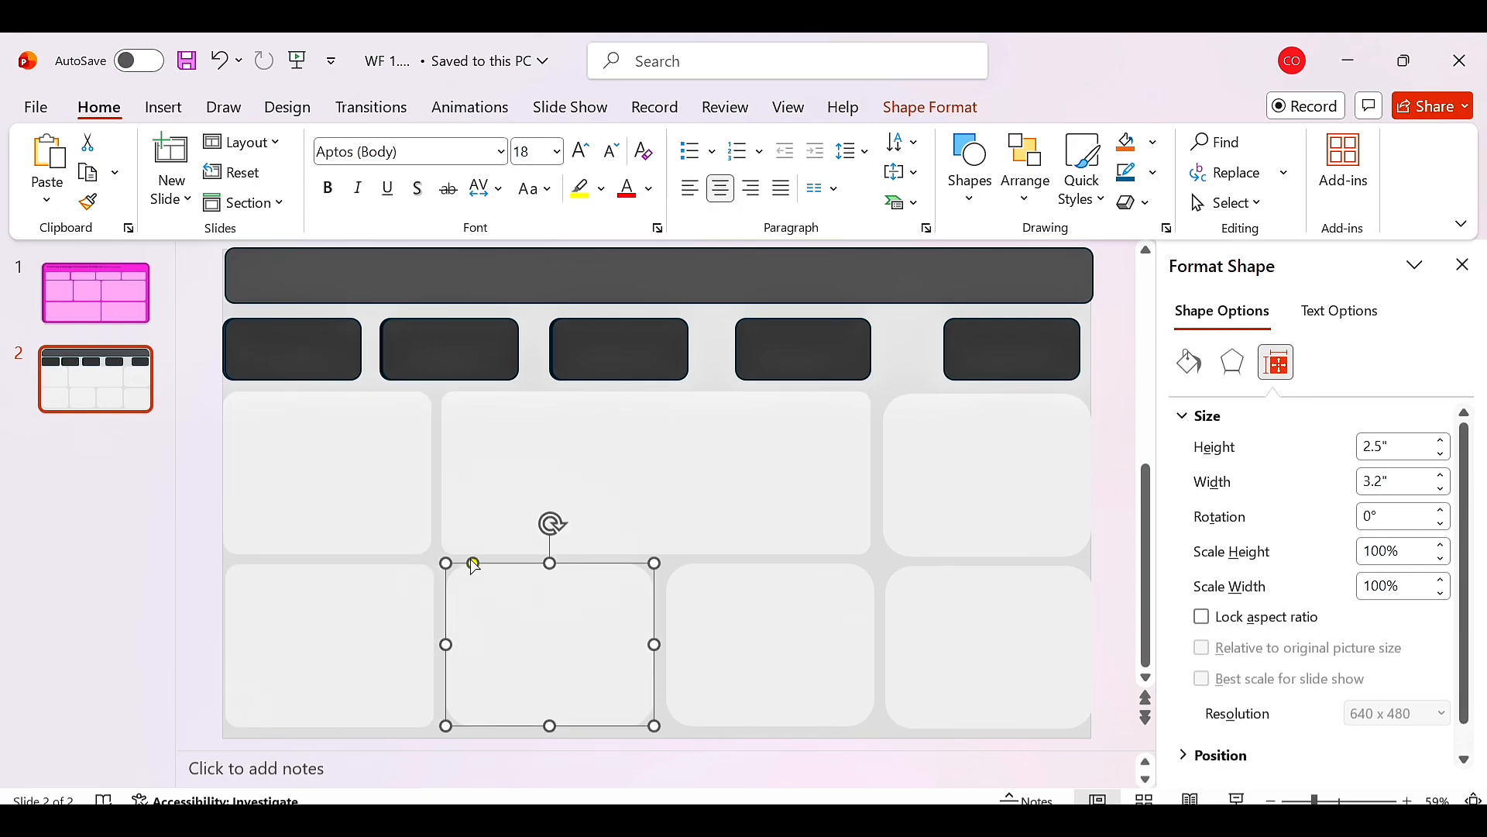
click(462, 571)
click(467, 574)
click(760, 624)
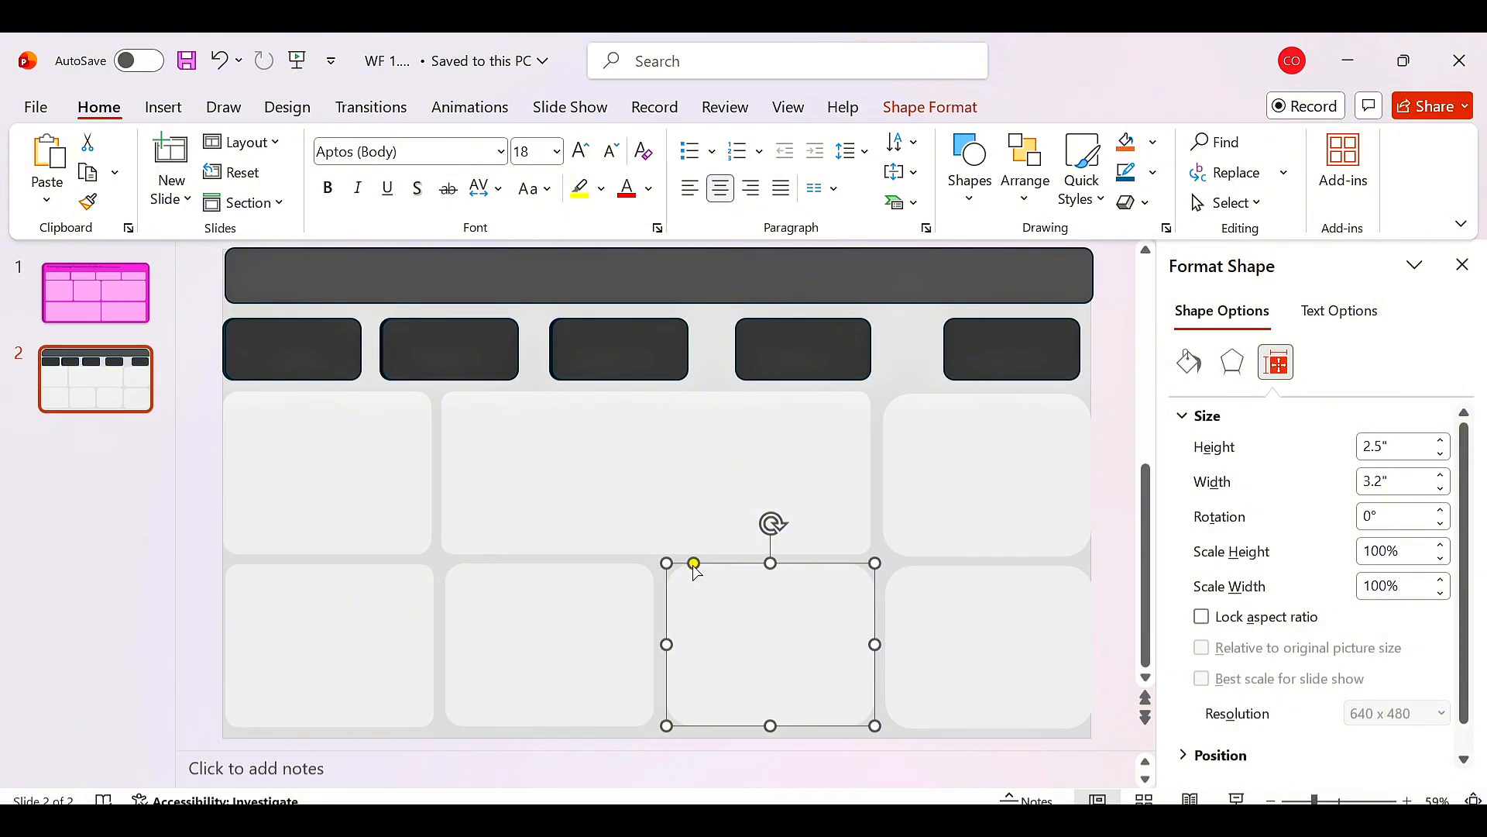
click(686, 573)
click(684, 574)
click(998, 624)
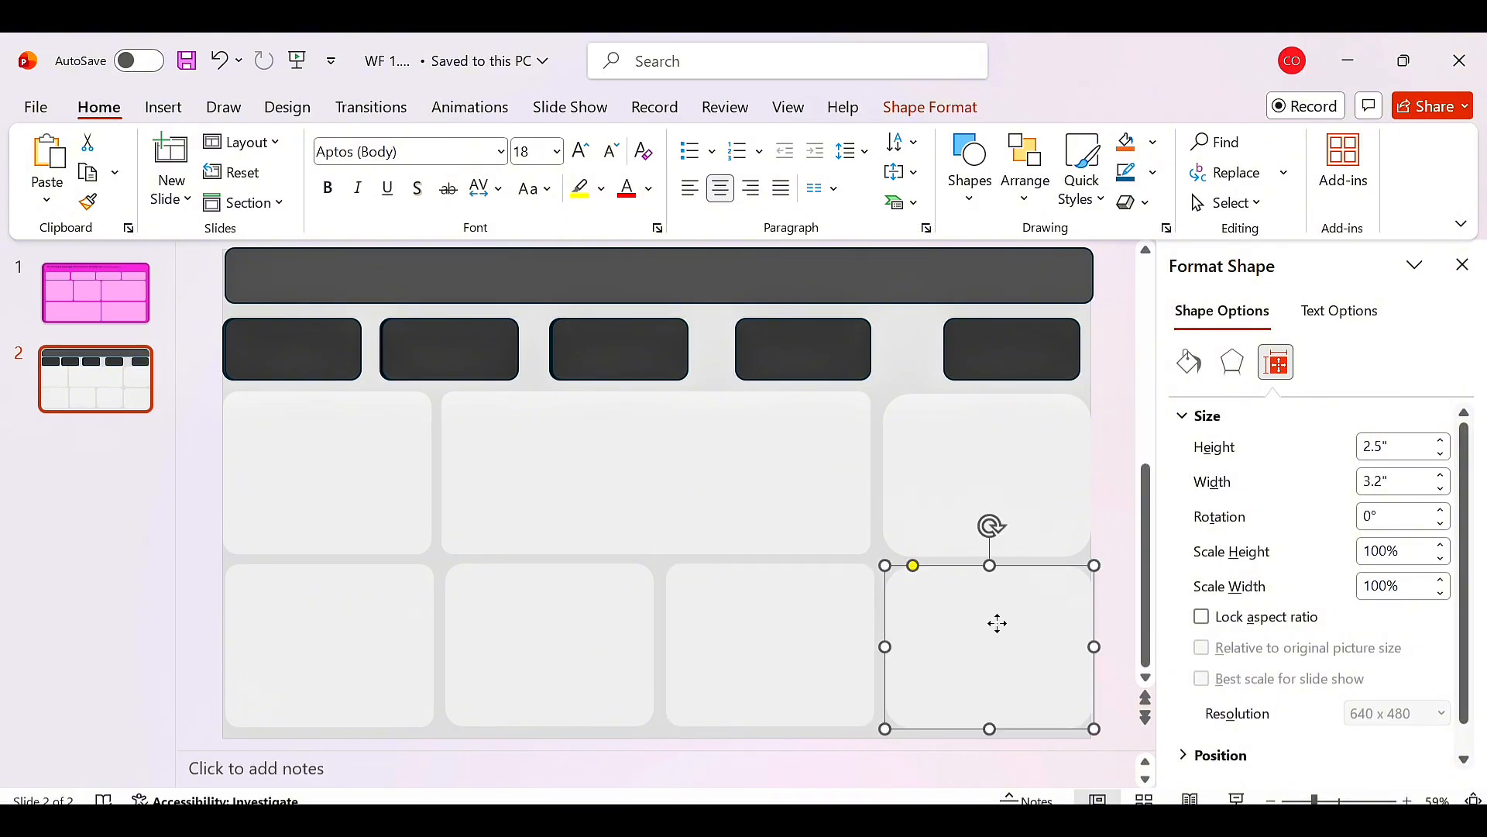
click(912, 574)
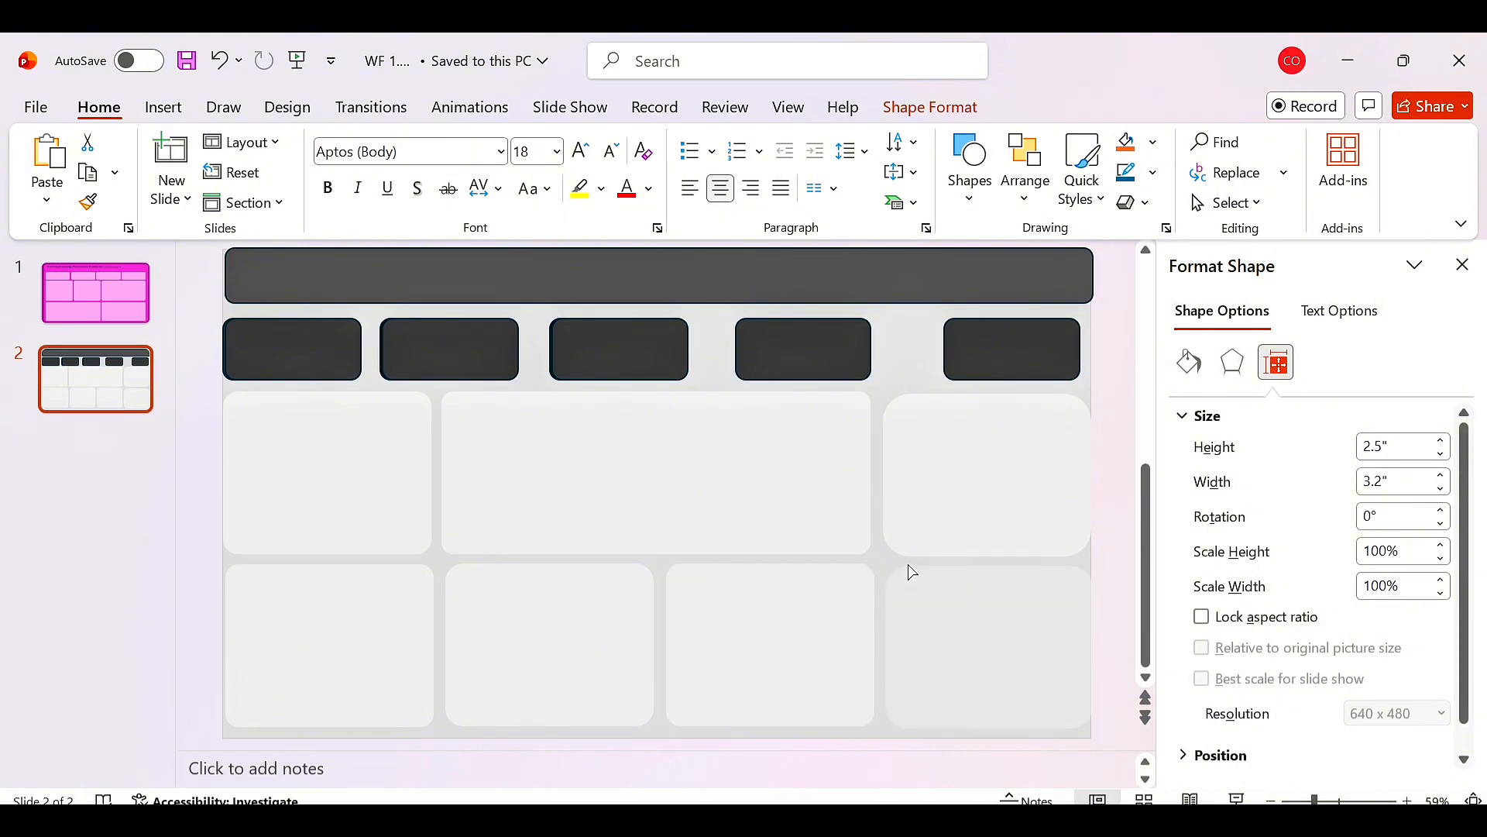
click(906, 574)
Select the three top-row panels and distribute them horizontally.
click(1036, 461)
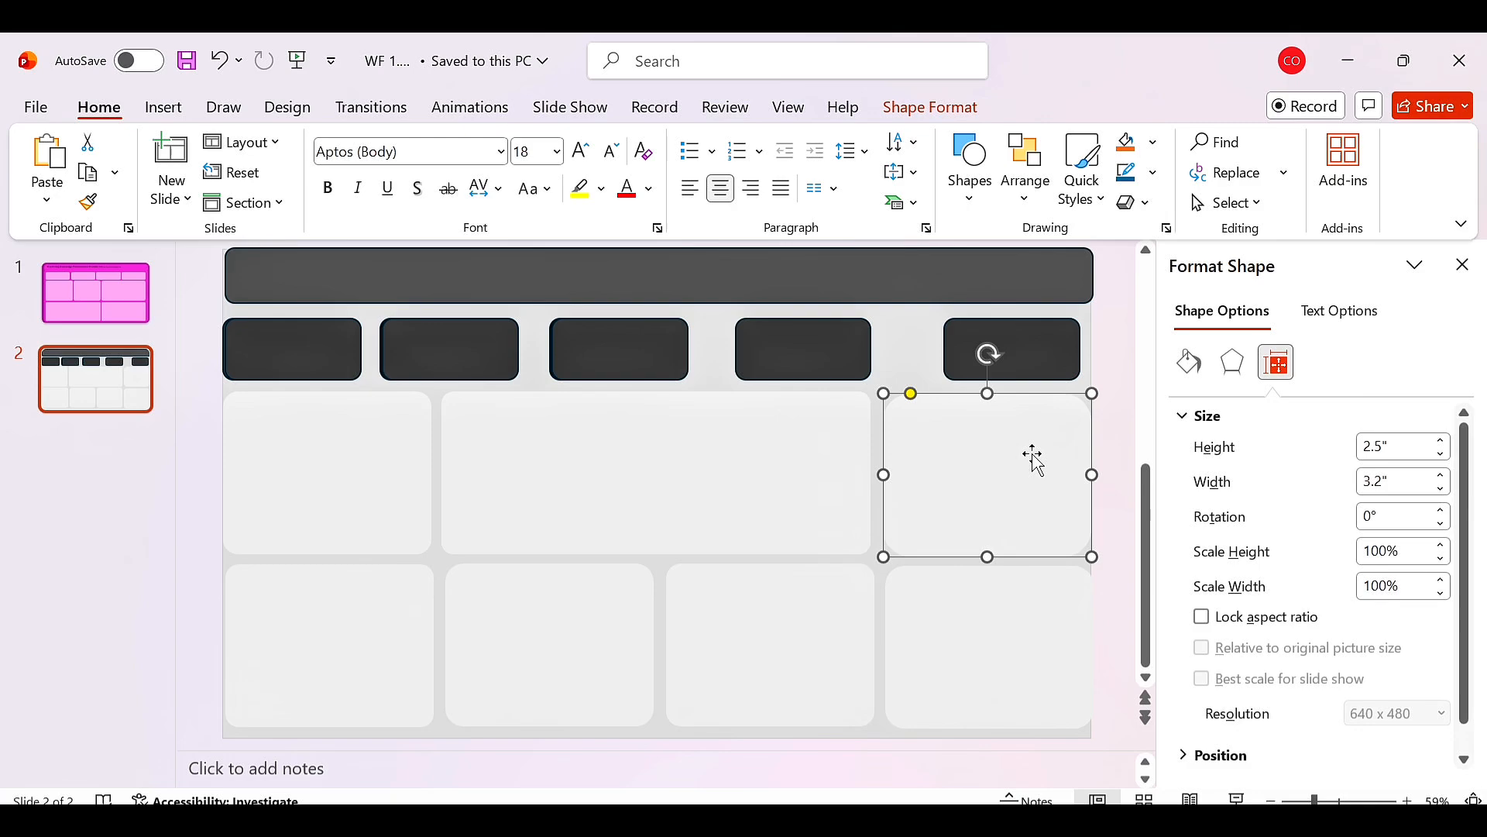
click(904, 402)
click(903, 392)
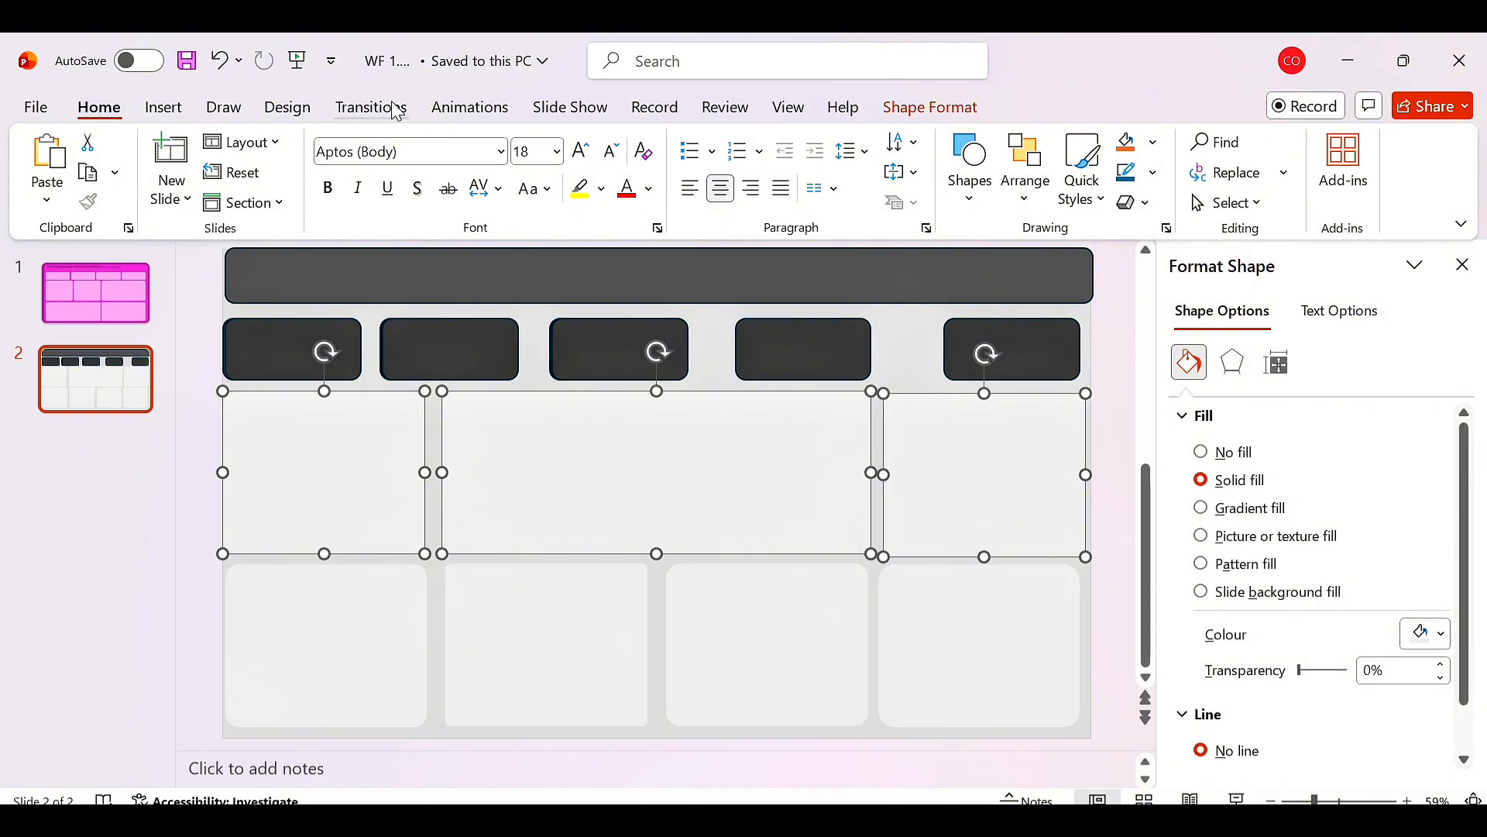
click(932, 107)
click(1295, 142)
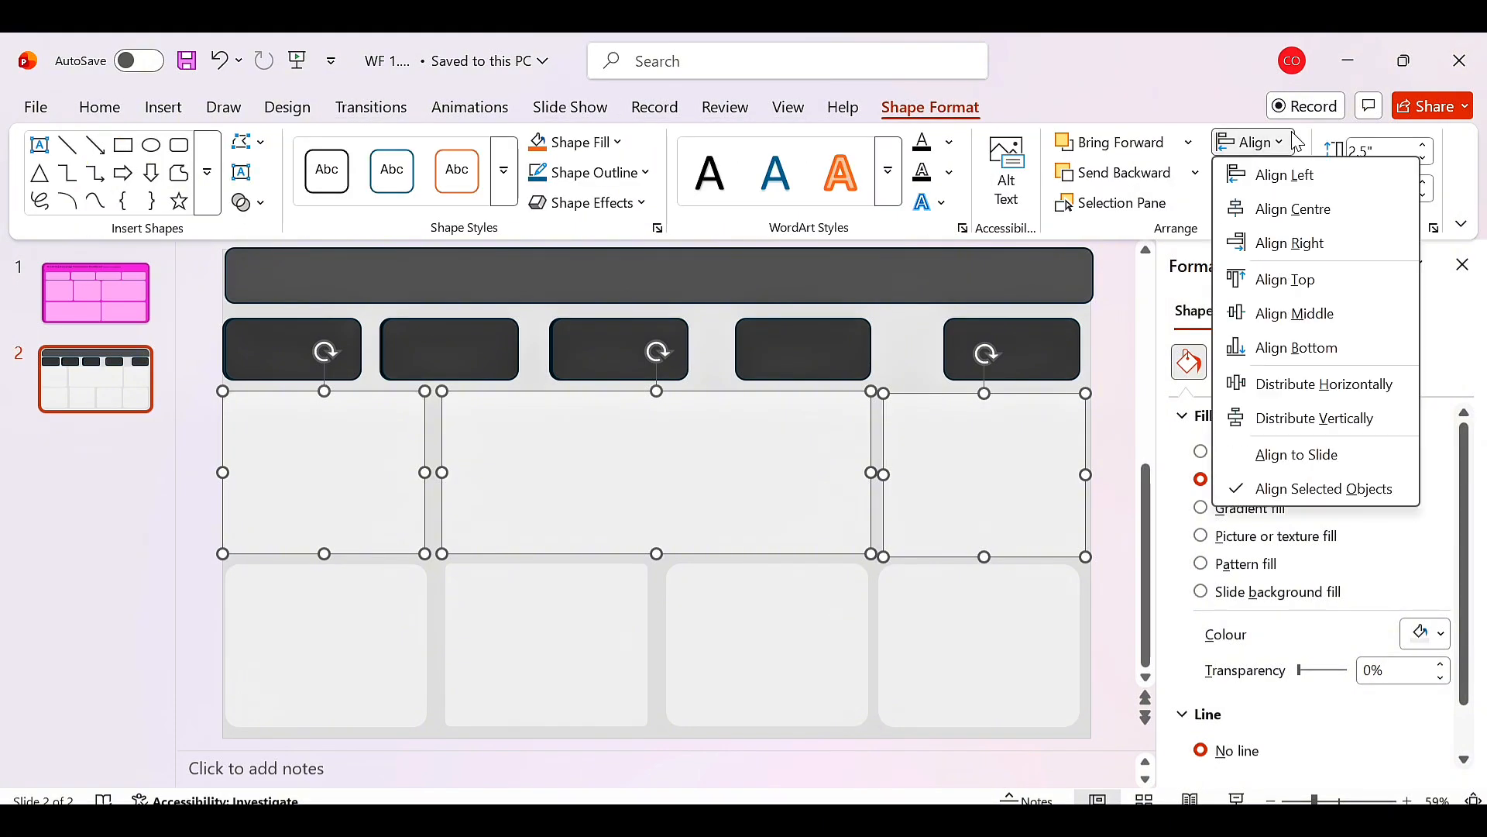
click(1338, 388)
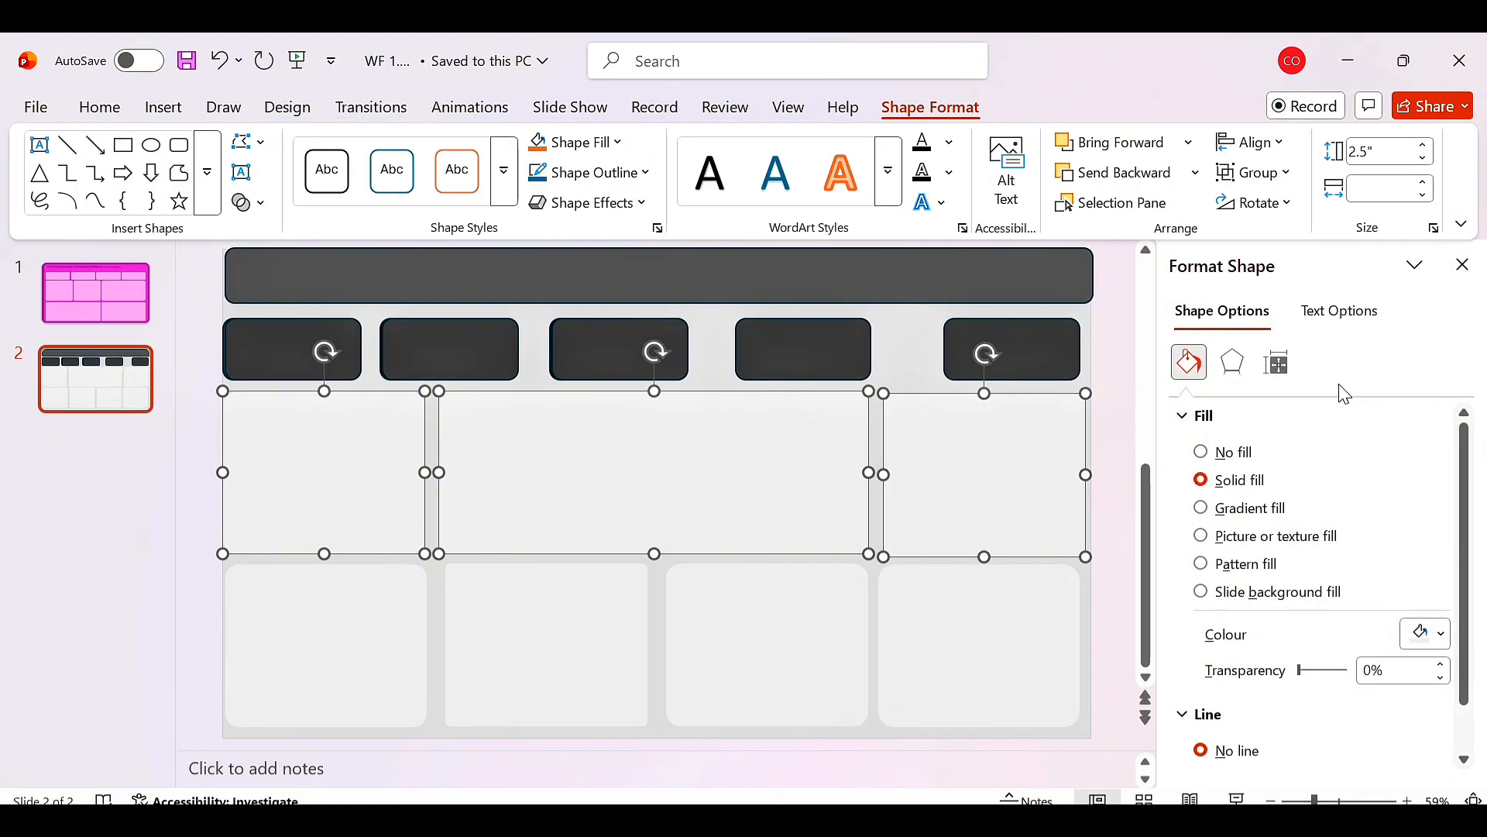
Try distributing the top-row panels vertically and aligning them centred, then undo the centring.
click(1282, 149)
click(1317, 418)
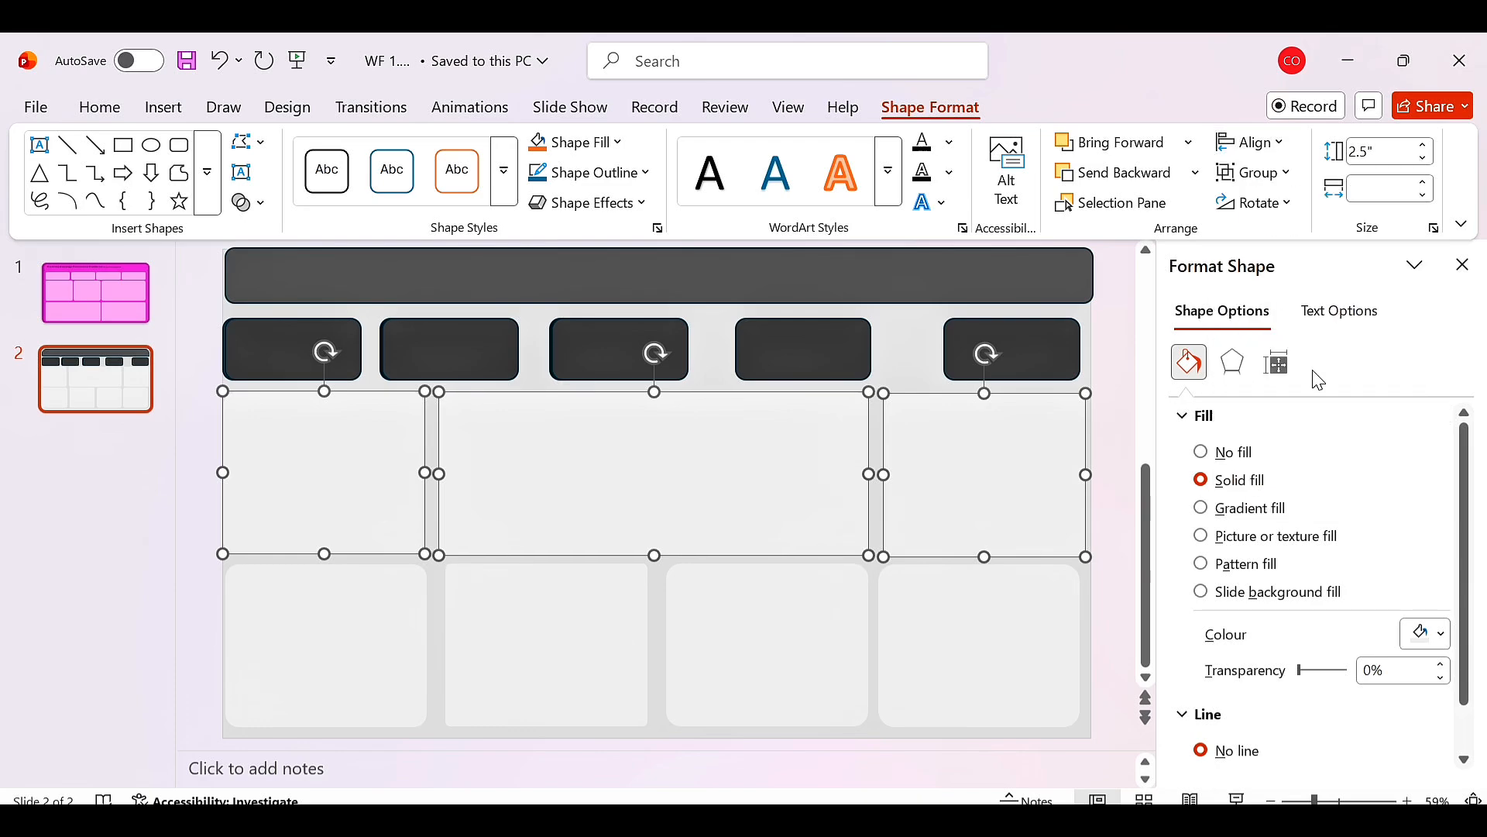
click(1185, 144)
click(1278, 147)
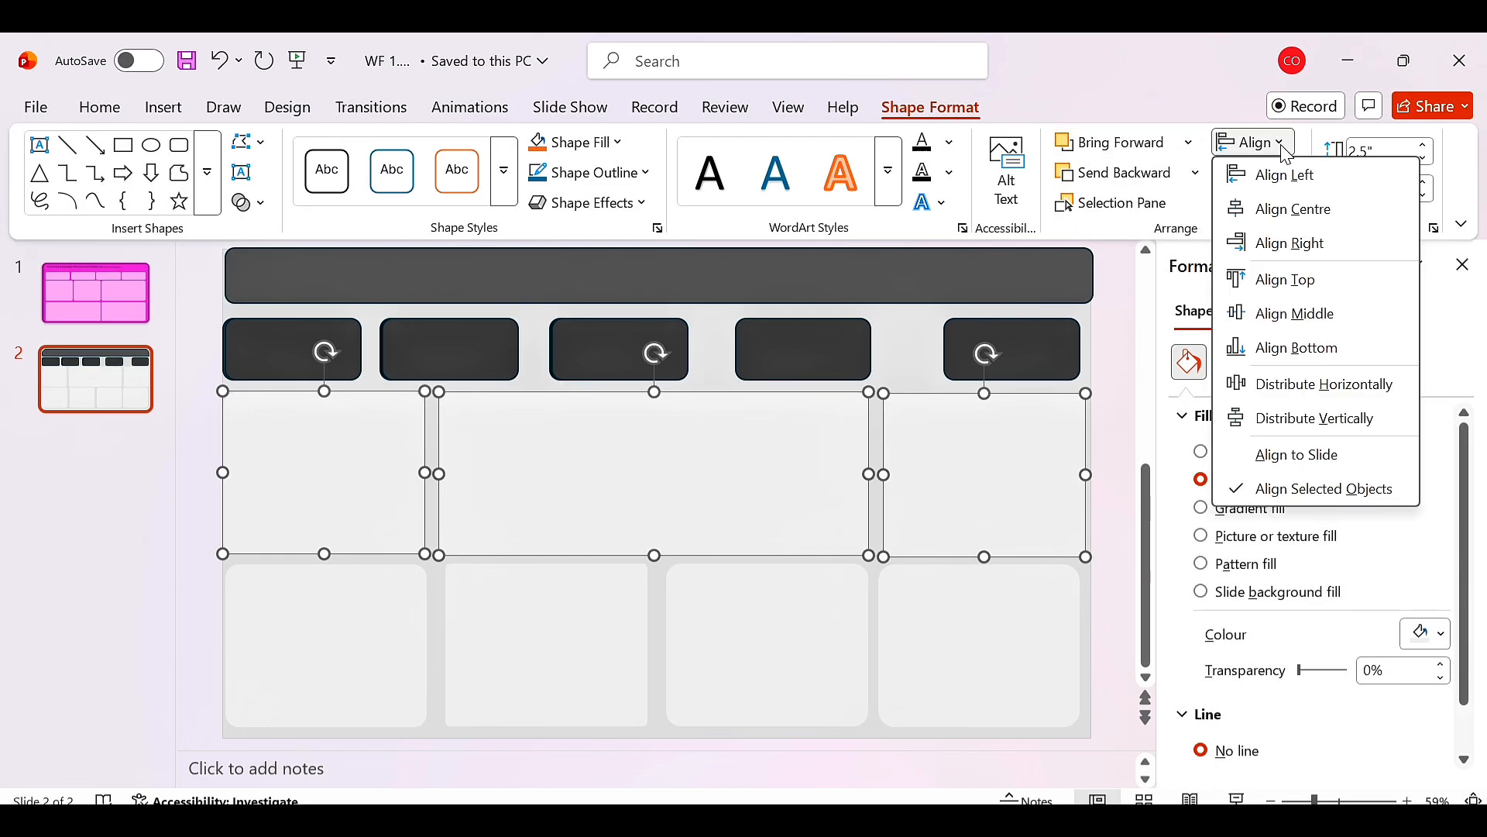
click(1308, 222)
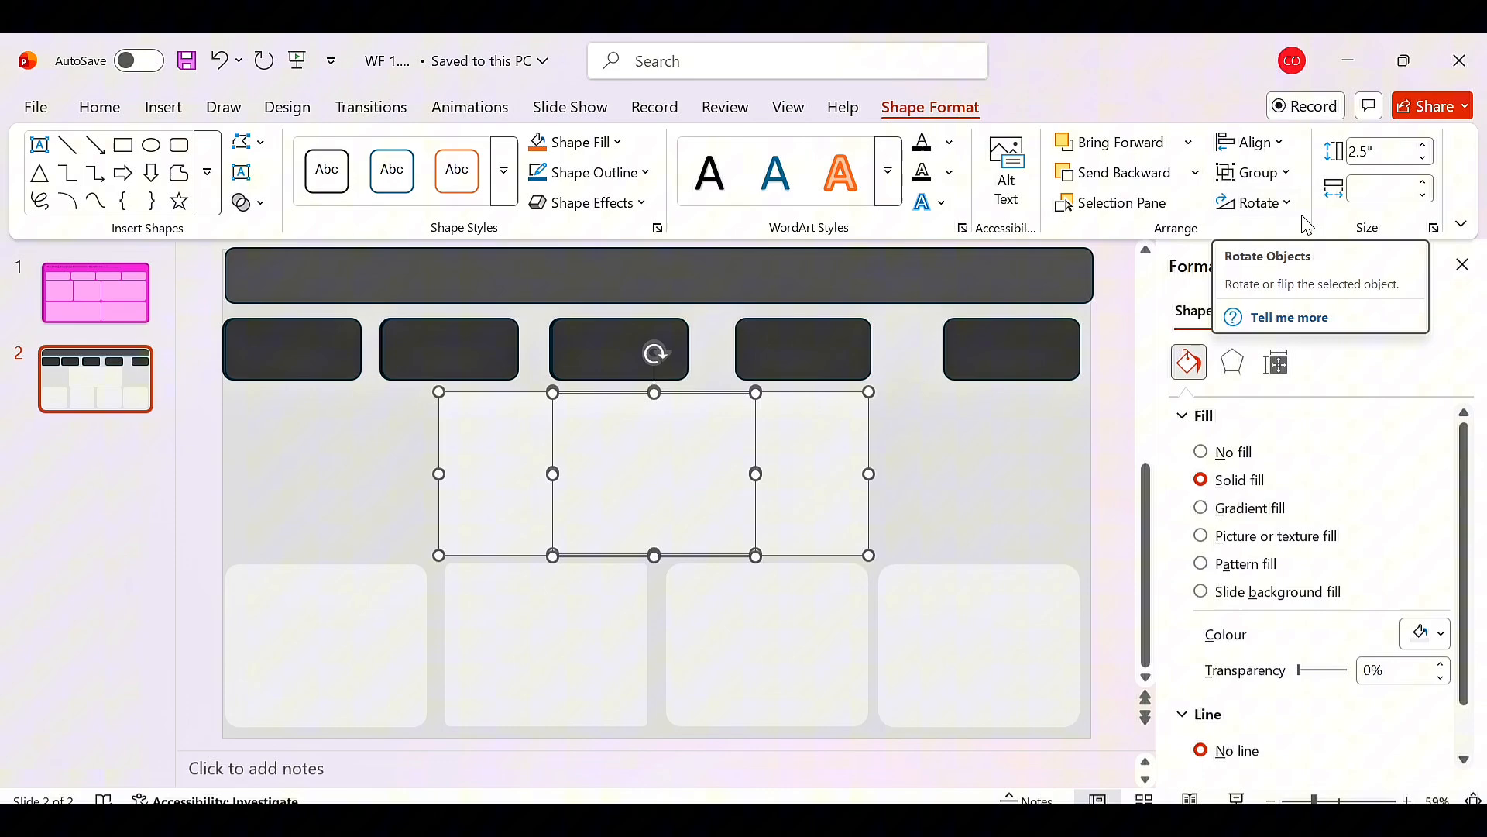
click(239, 60)
click(249, 93)
Align the three top-row panels to their middles.
click(1289, 142)
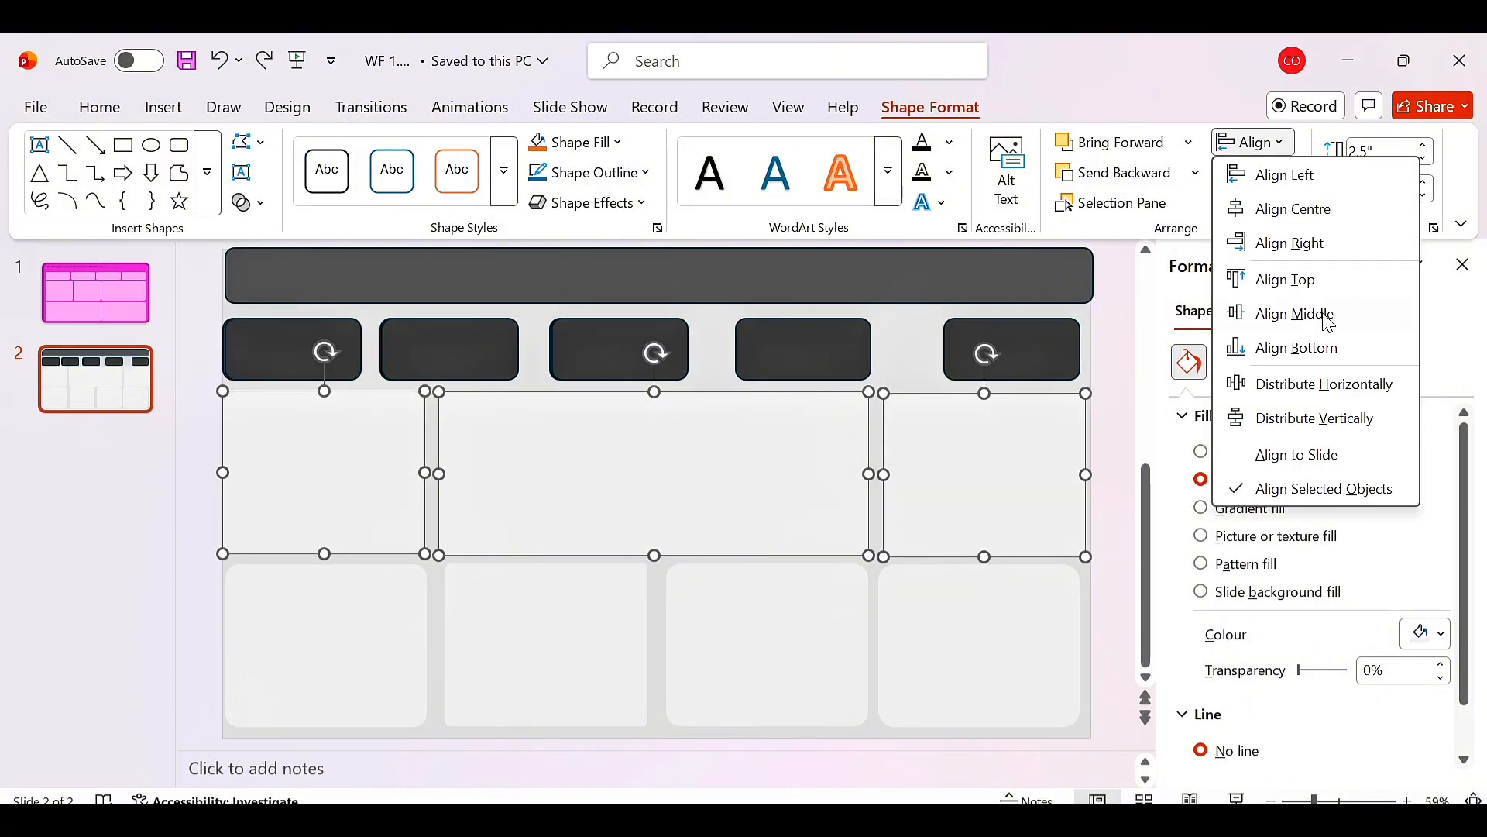
click(1329, 317)
click(1110, 448)
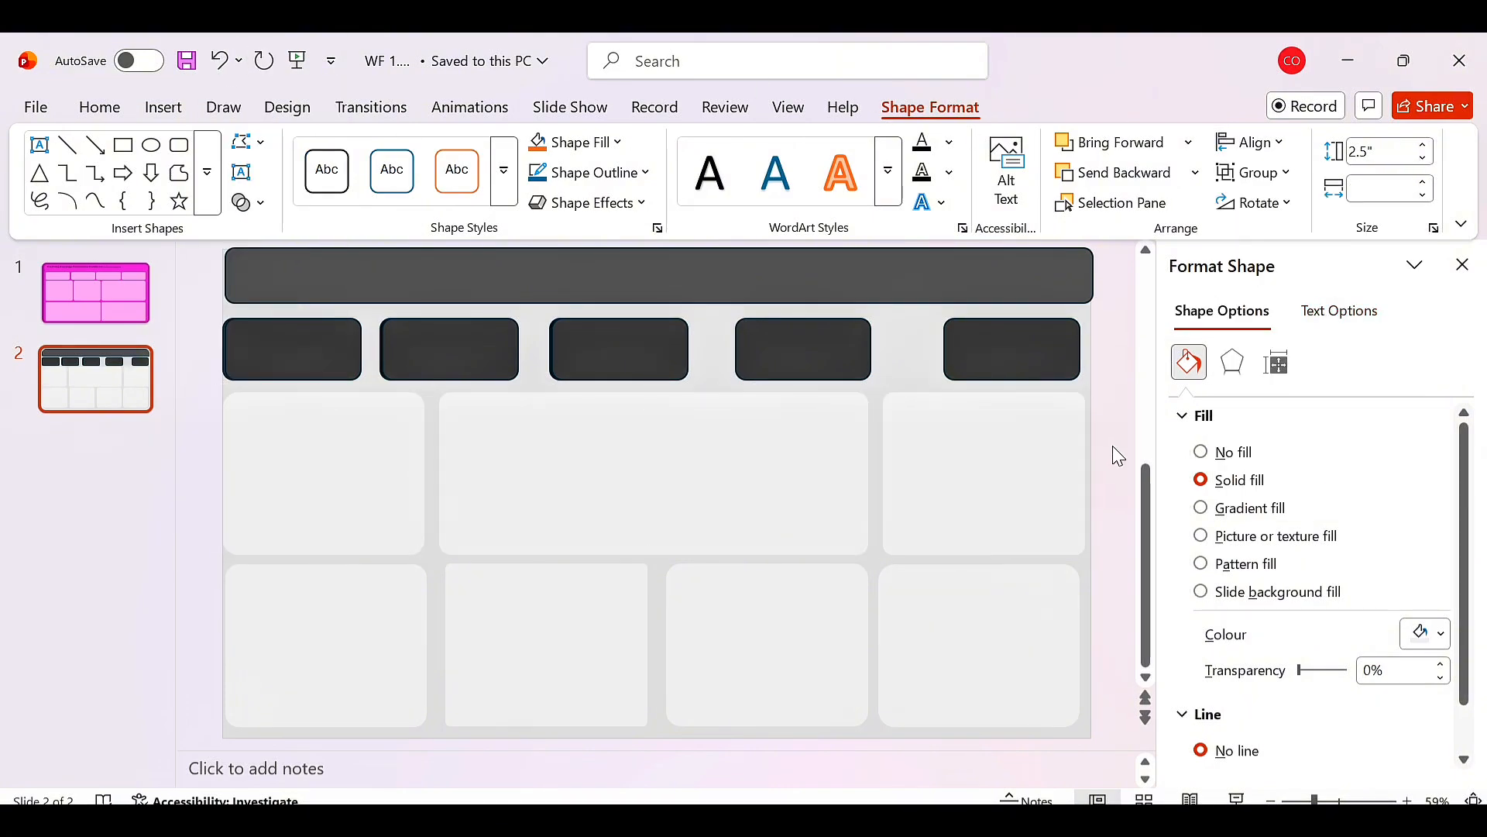
Select the four bottom-row panels, distribute them horizontally and align them to their middles.
click(357, 641)
shift+click(558, 651)
shift+click(807, 617)
shift+click(965, 610)
click(932, 107)
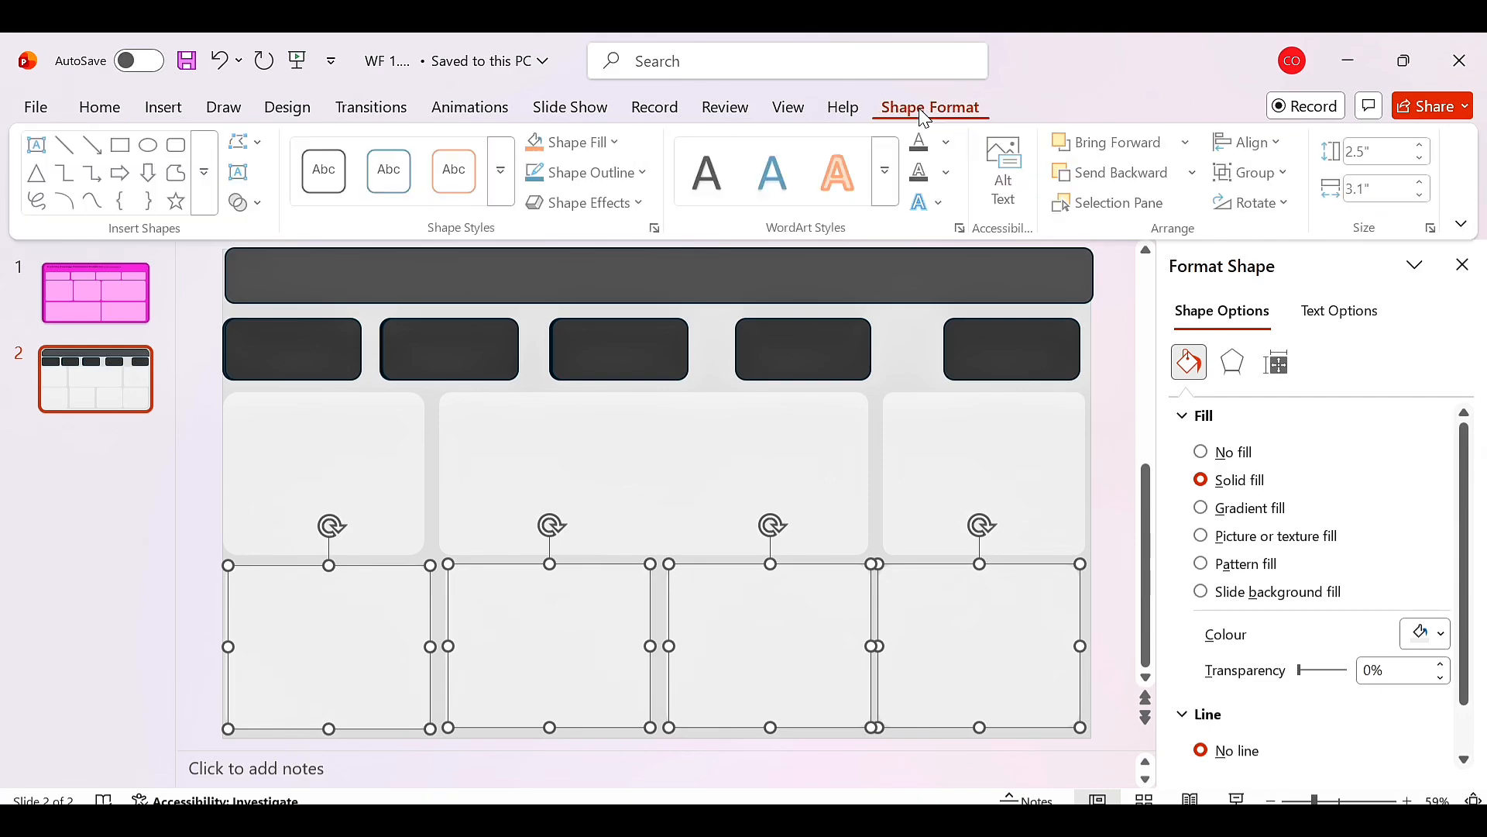
click(1255, 143)
click(1312, 383)
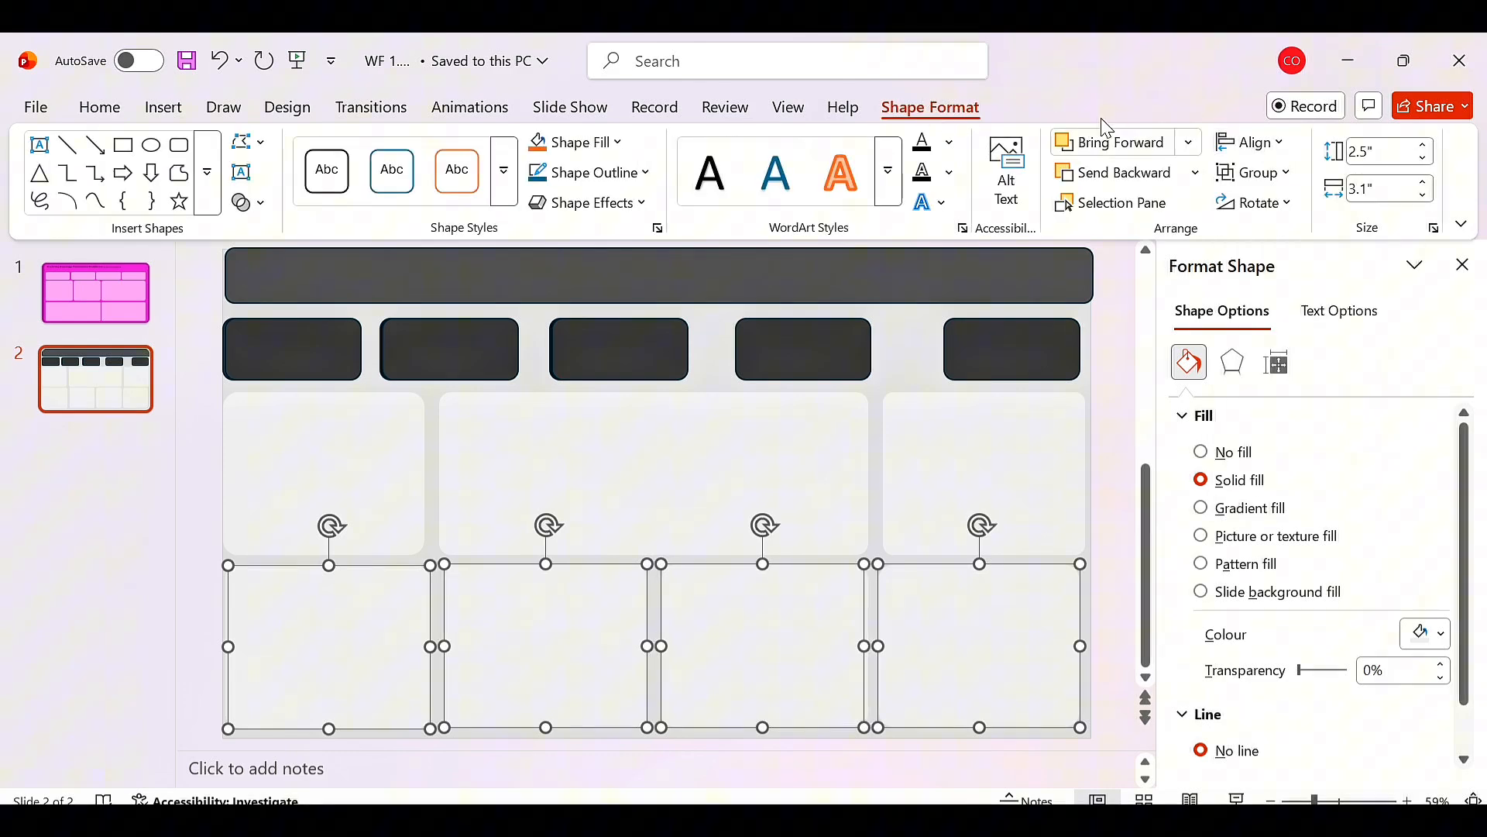
click(1255, 143)
click(1290, 419)
click(1255, 142)
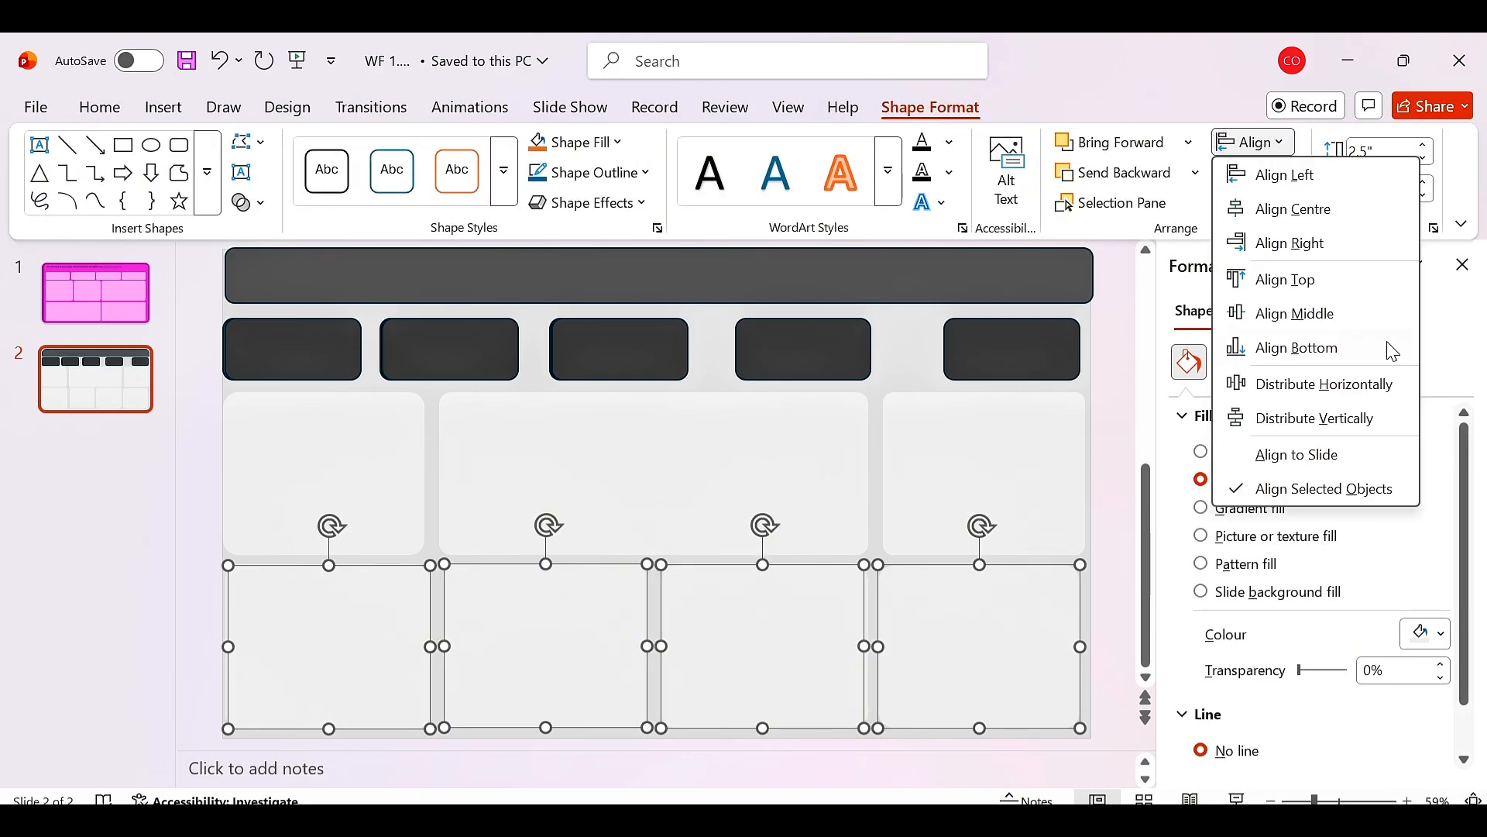
click(1364, 325)
click(1121, 561)
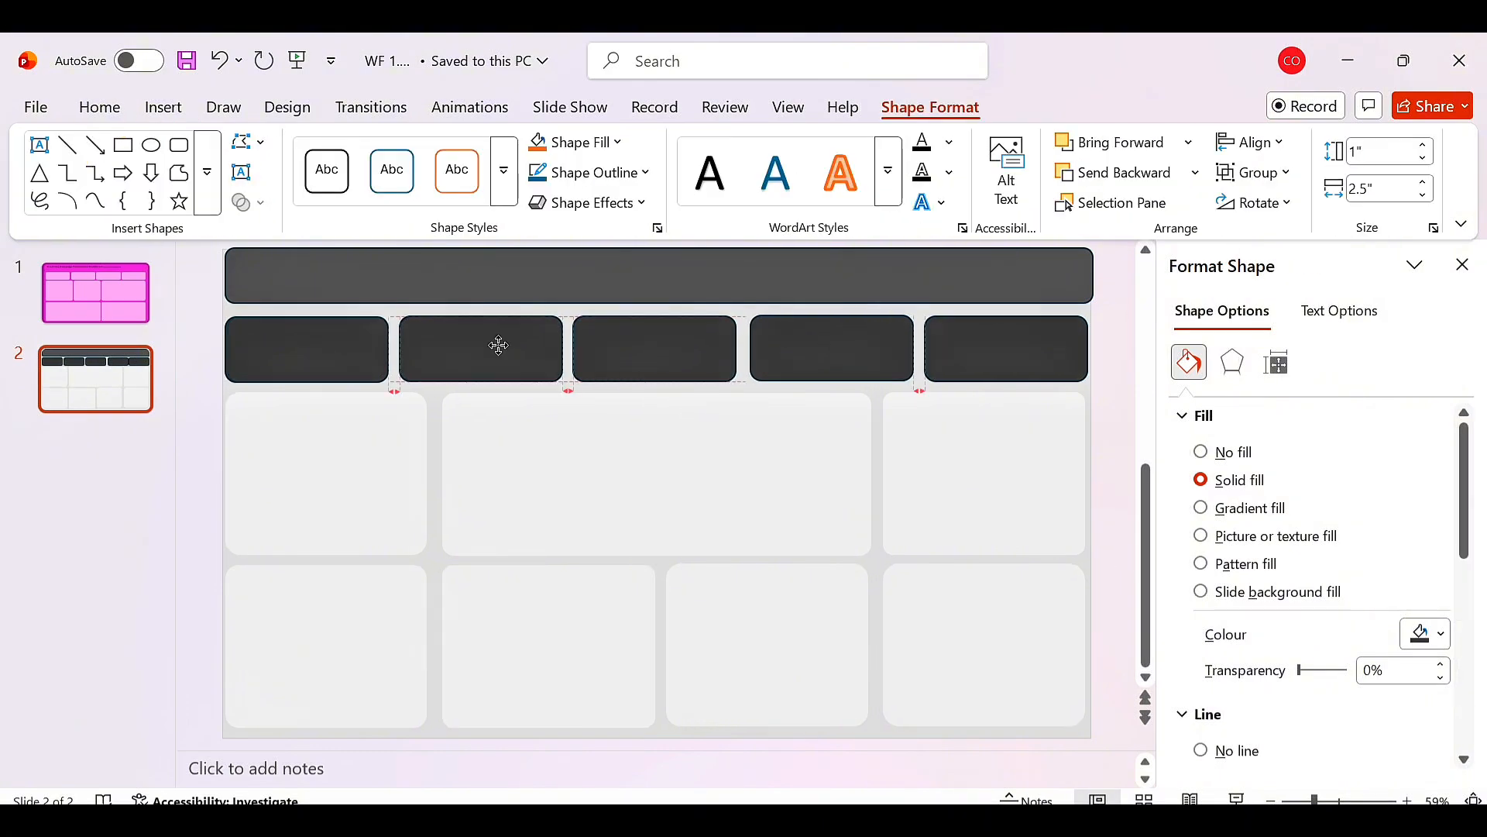
click(578, 318)
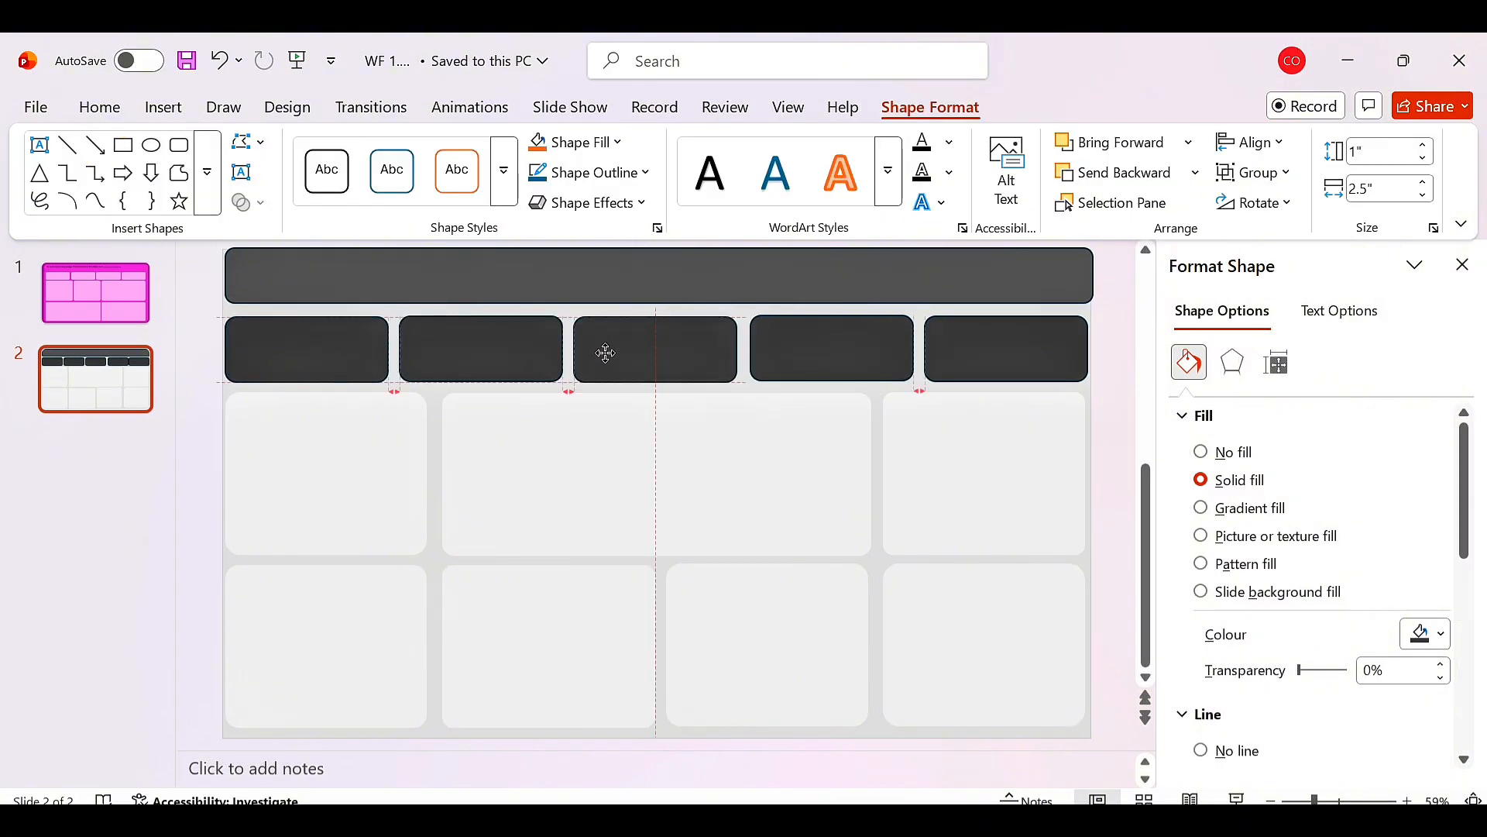
drag(606, 350, 605, 352)
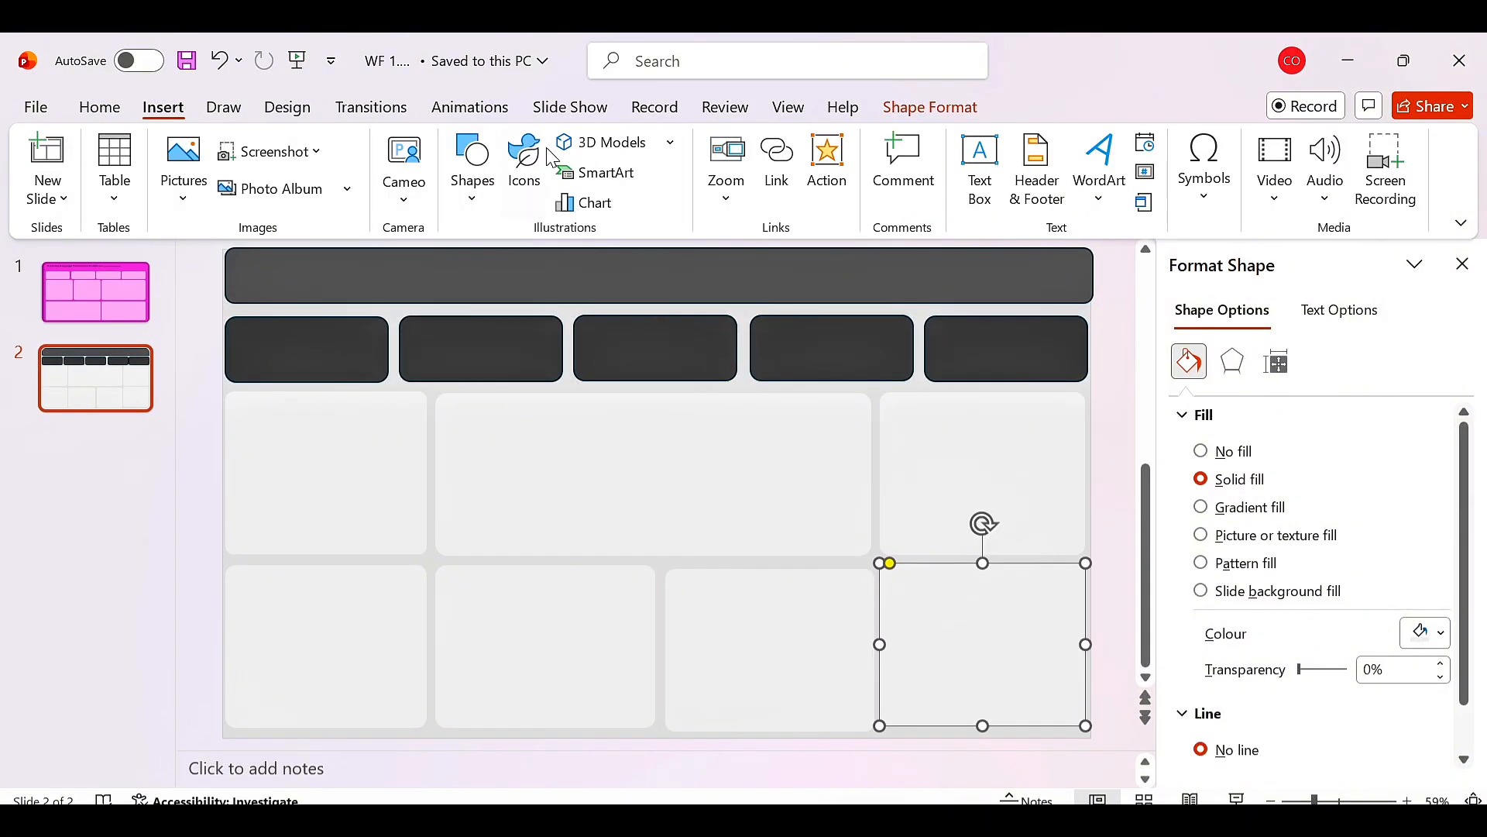
Draw a text box across the left half of the dark title bar.
click(475, 208)
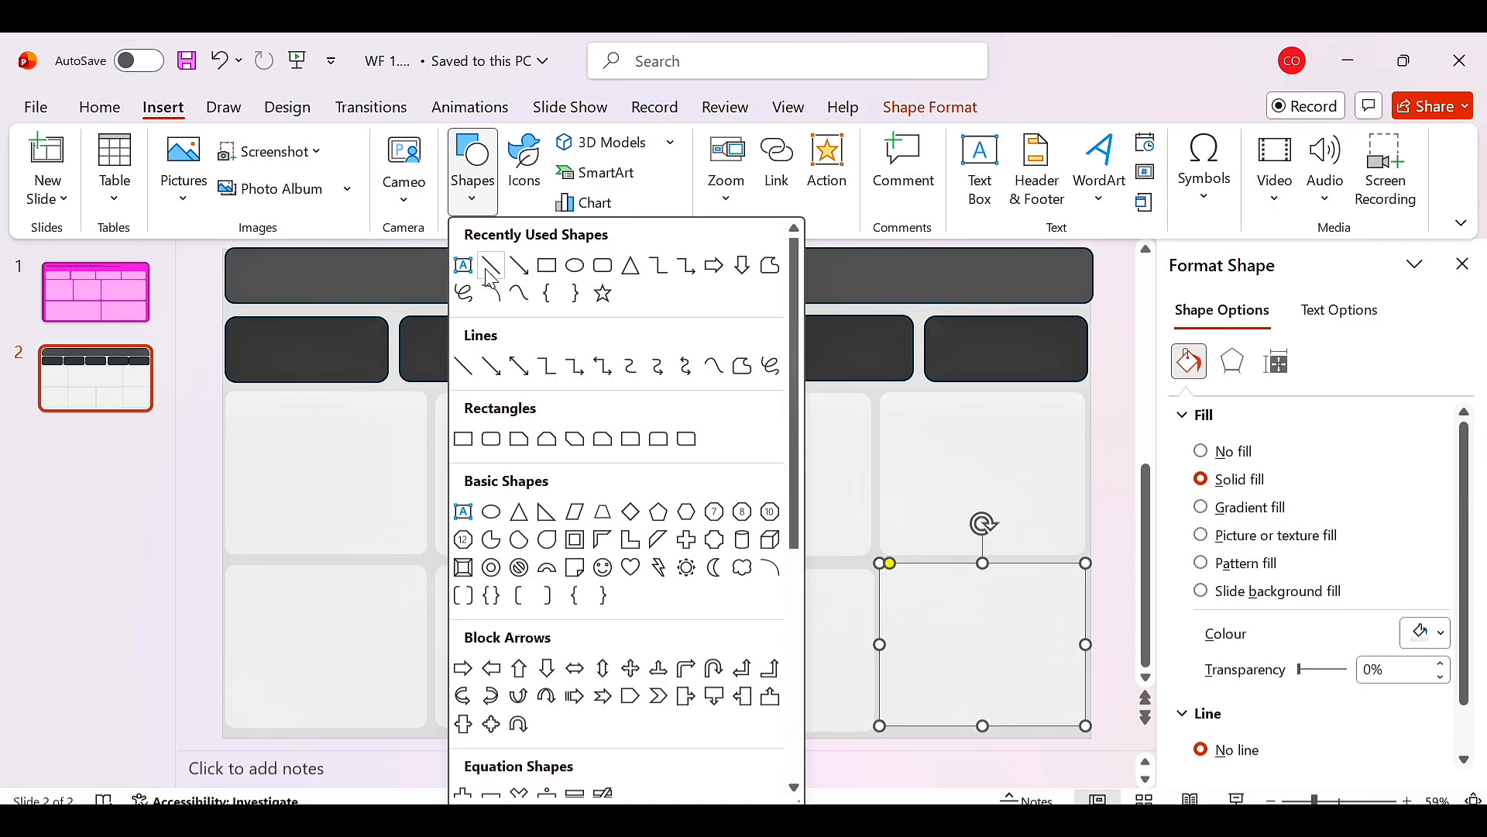
click(463, 266)
drag(237, 270, 654, 303)
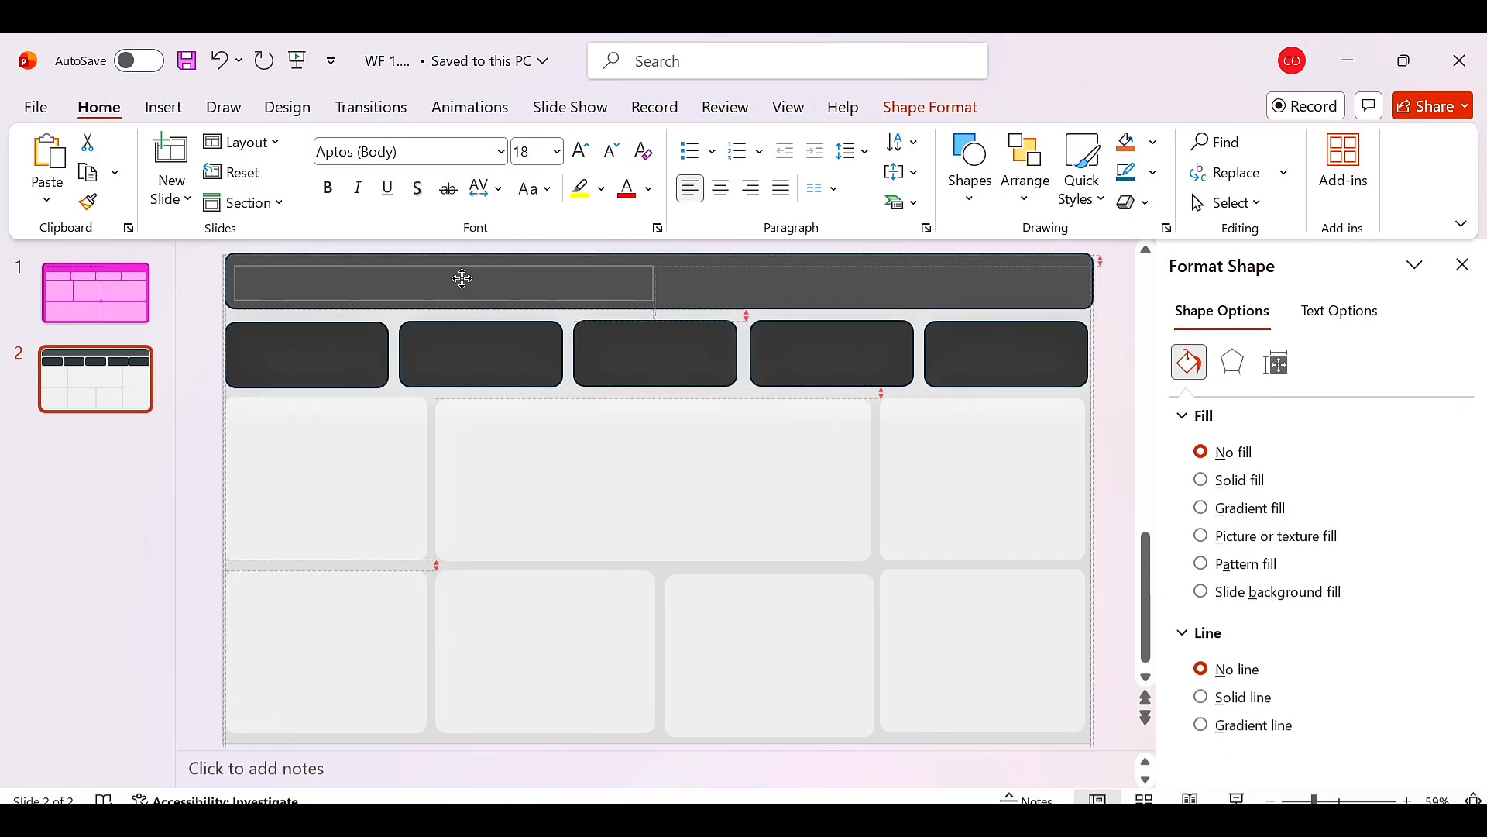